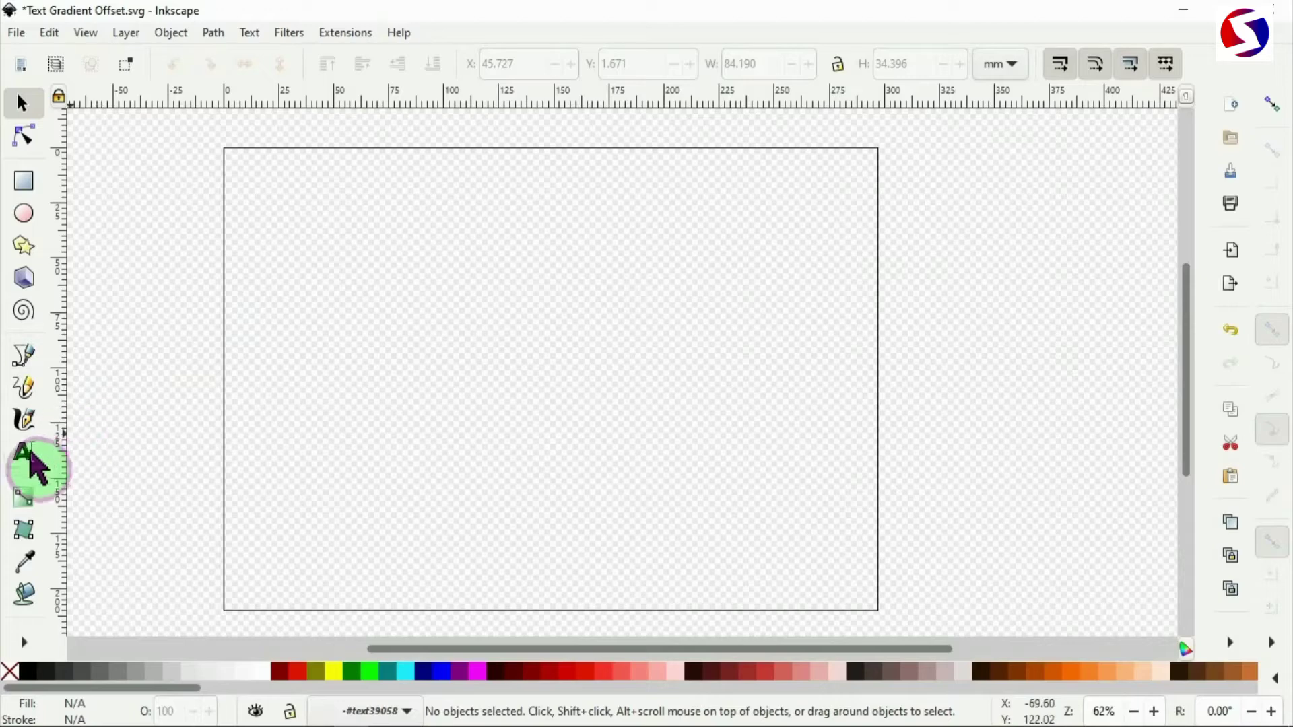
Step: Create a flowed text frame across the page's upper part containing "Full Gradient Text Offset", broken into two lines before "Text"
click(32, 453)
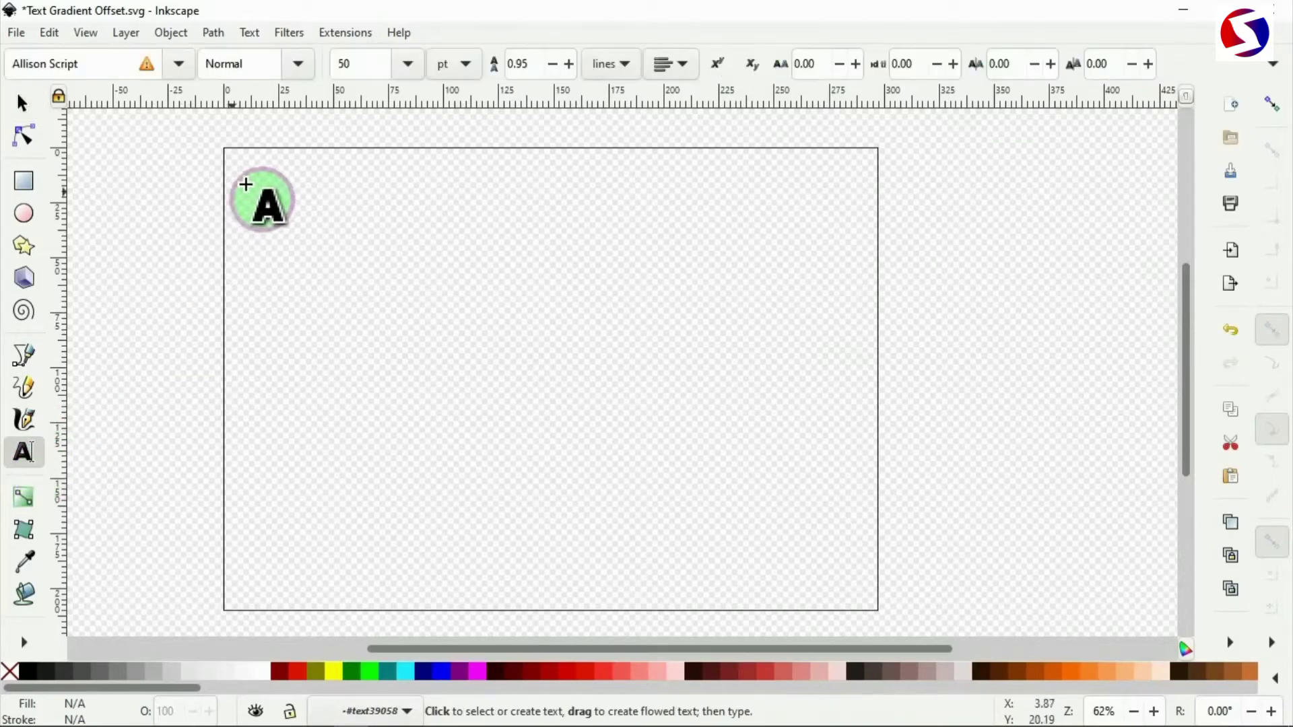
drag(564, 173, 818, 247)
key(ctrl+v)
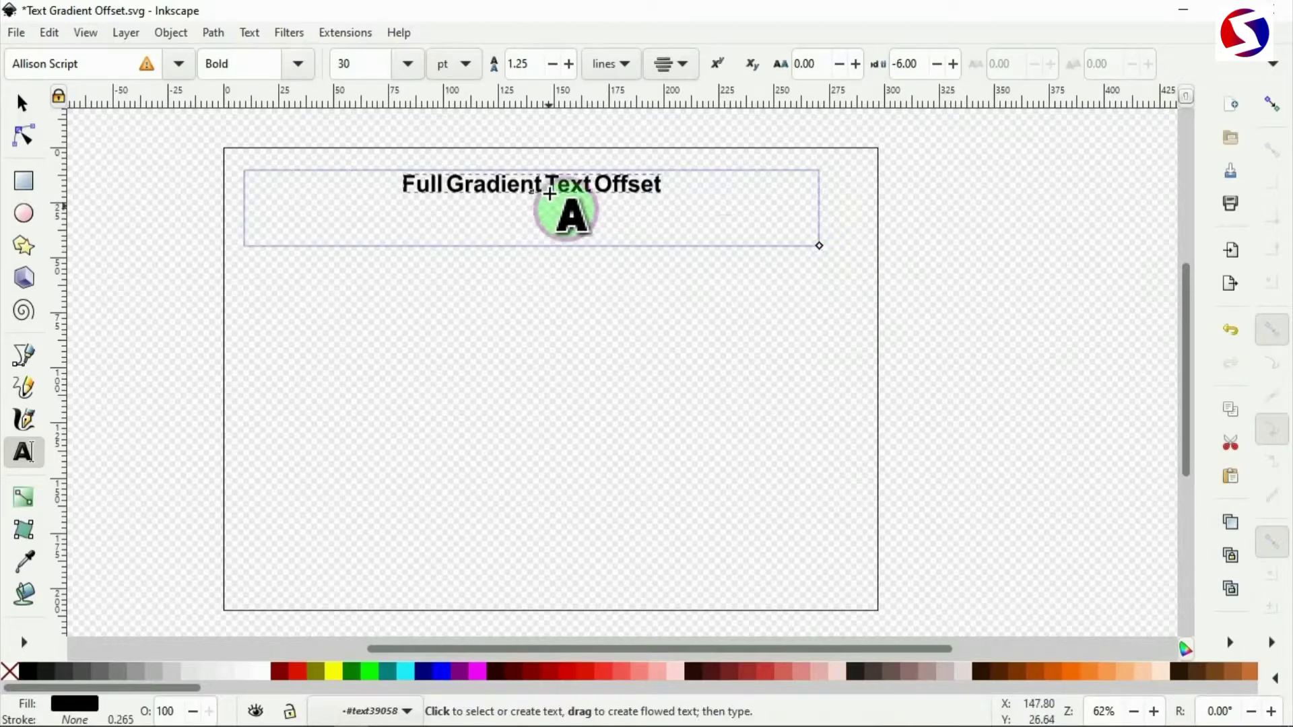
click(551, 186)
key(Return)
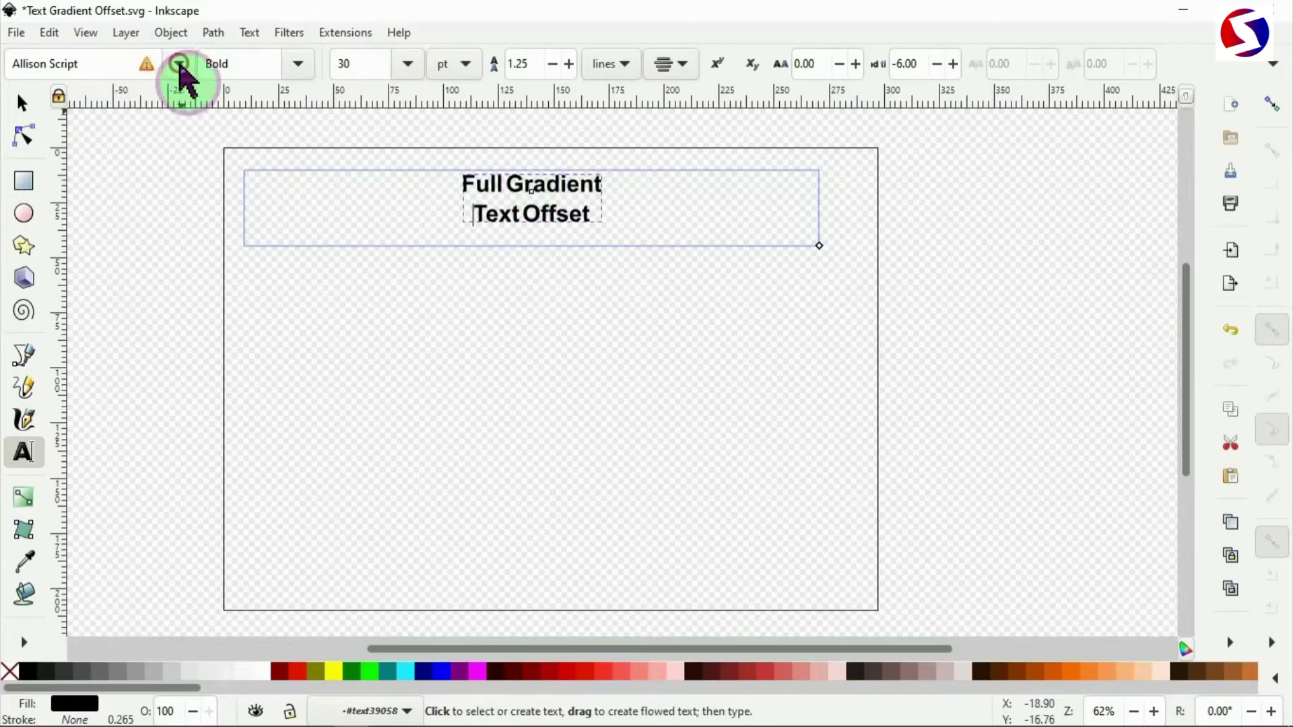
Step: Set the text's font to Dancing Script Bold at size 50
click(177, 63)
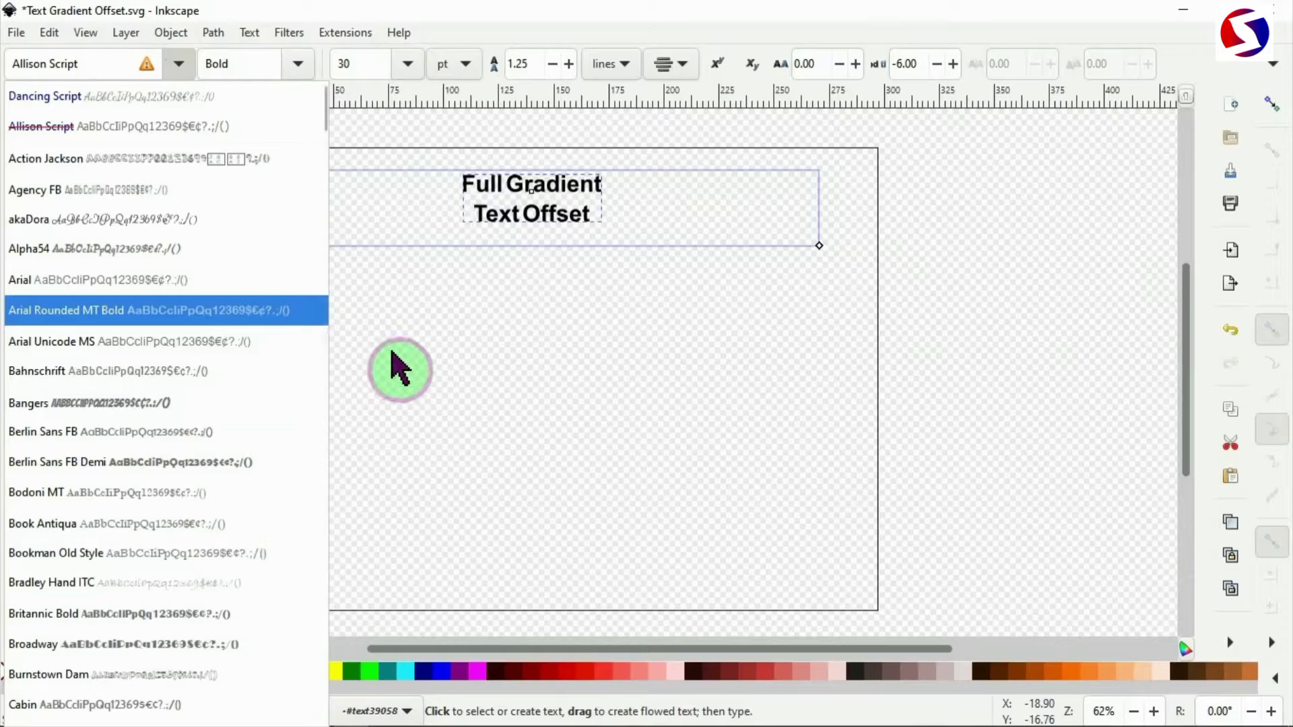
click(499, 192)
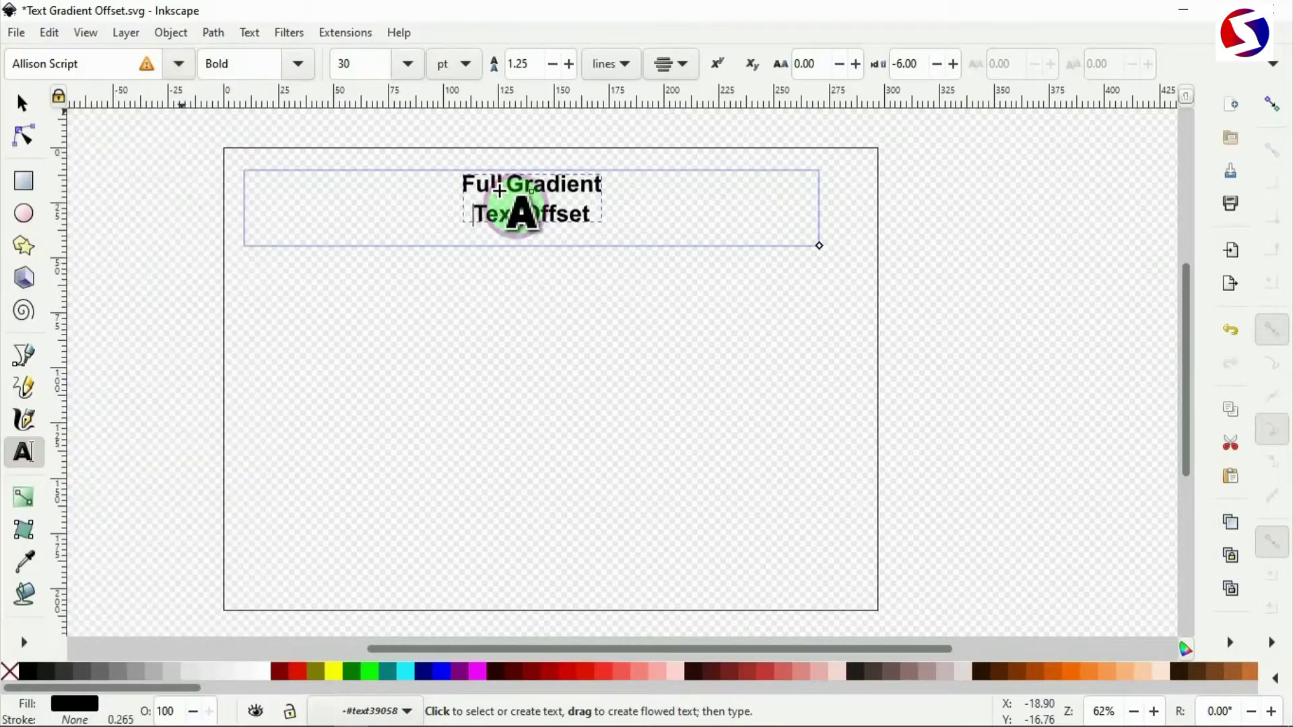
click(1228, 642)
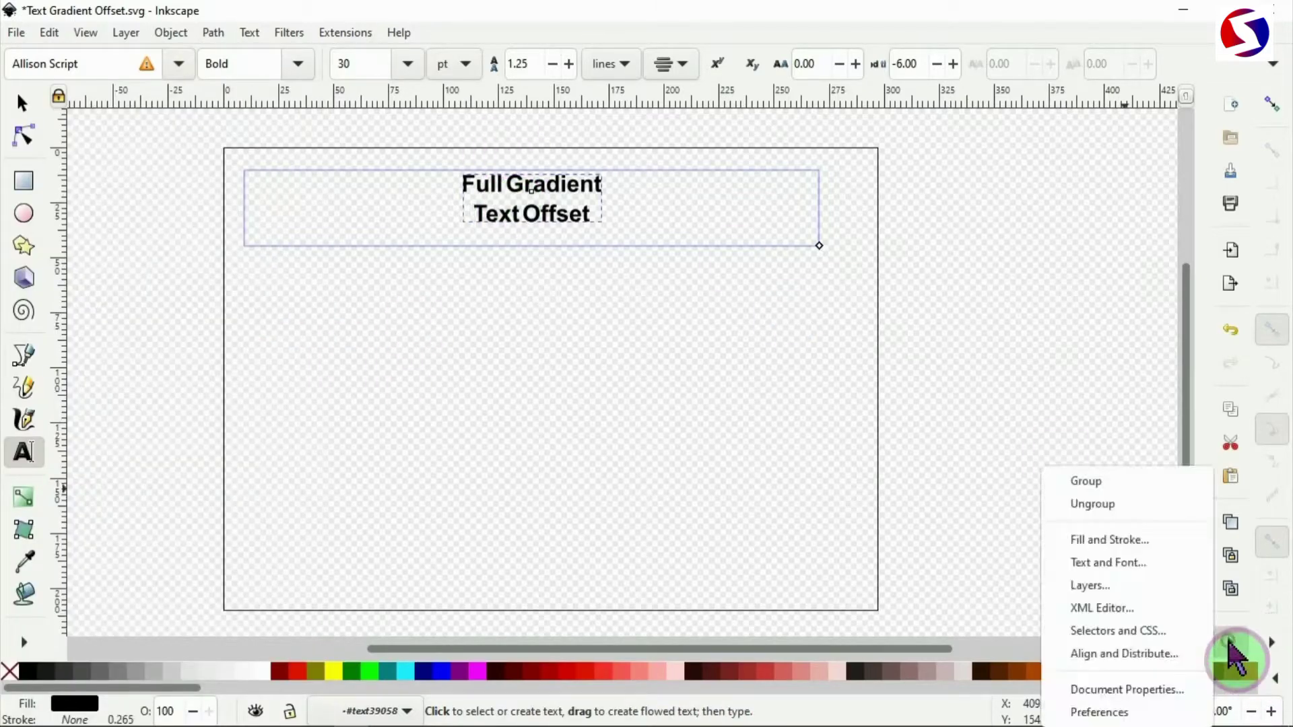
click(1187, 562)
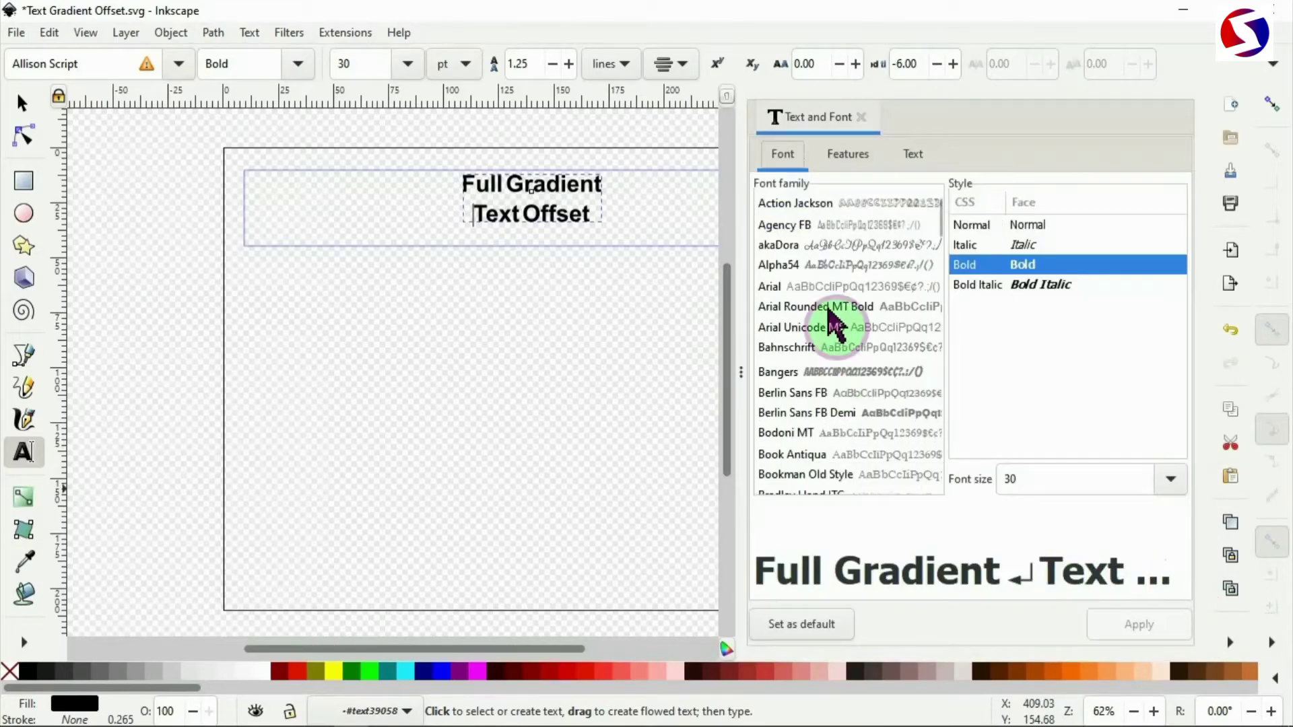
scroll(832, 322, down, 10)
scroll(832, 322, down, 5)
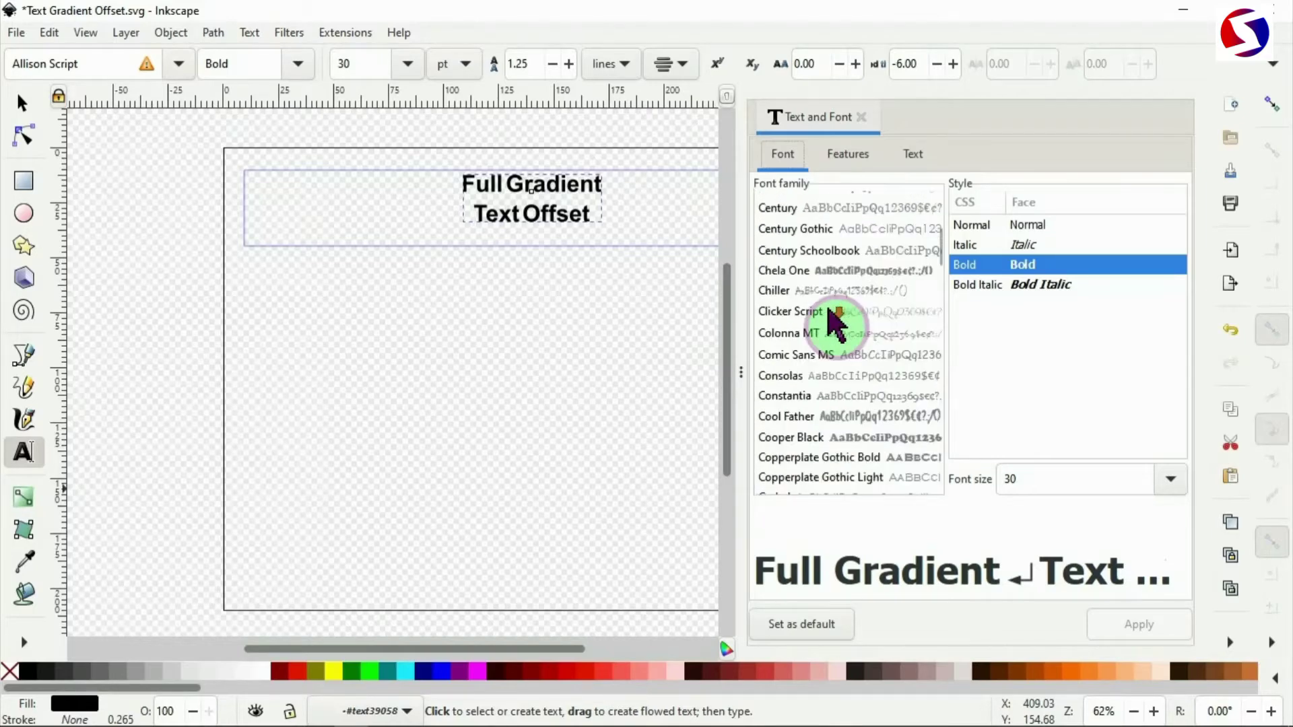
click(794, 426)
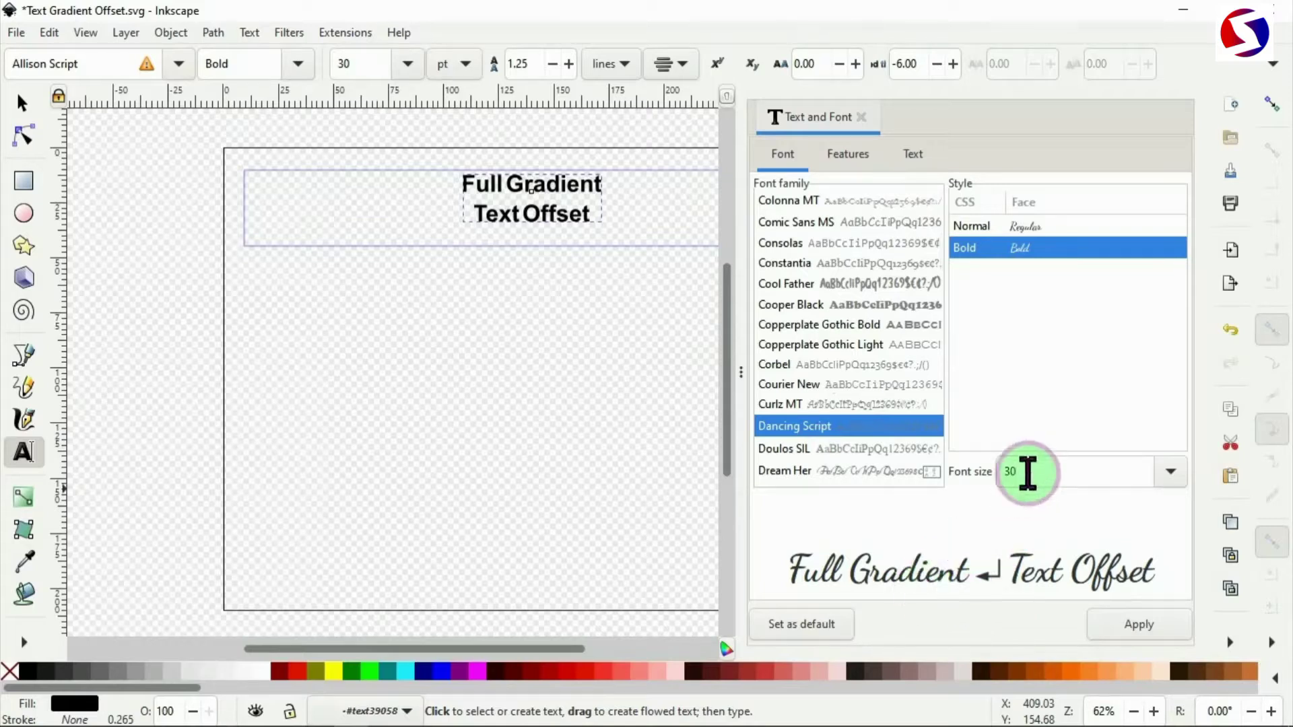
double_click(1002, 471)
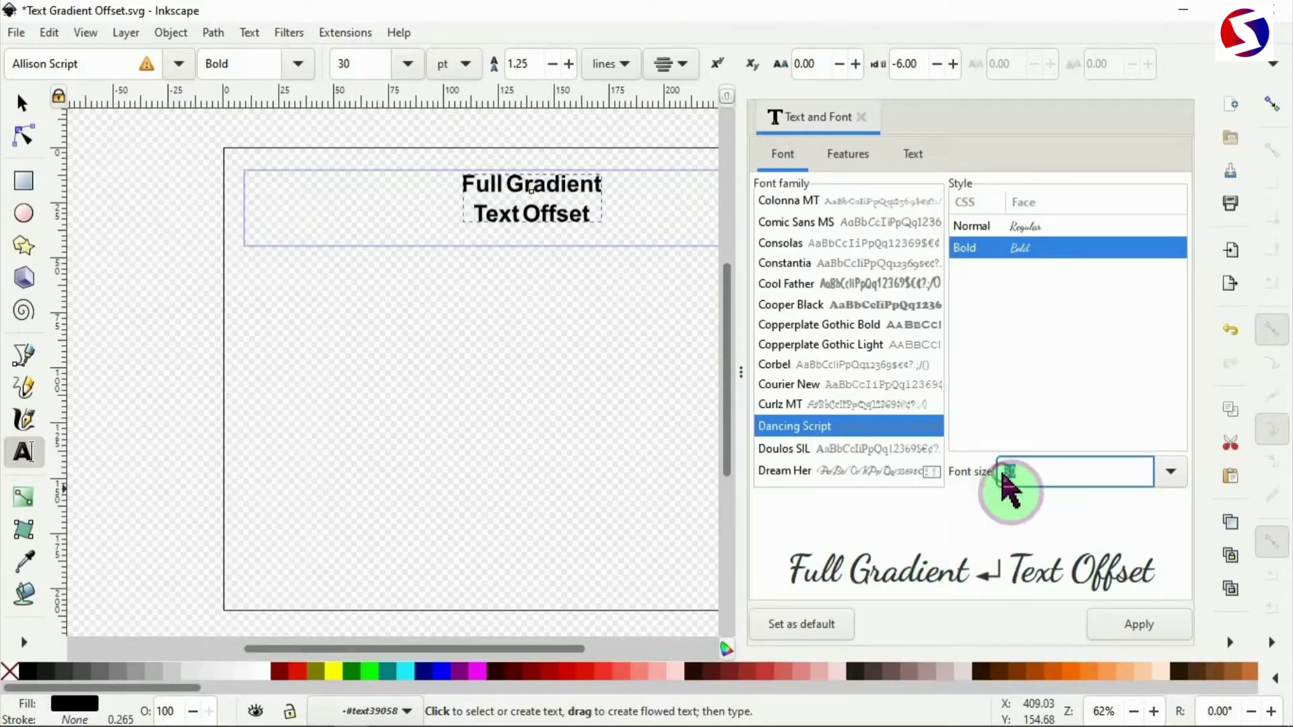
text(50)
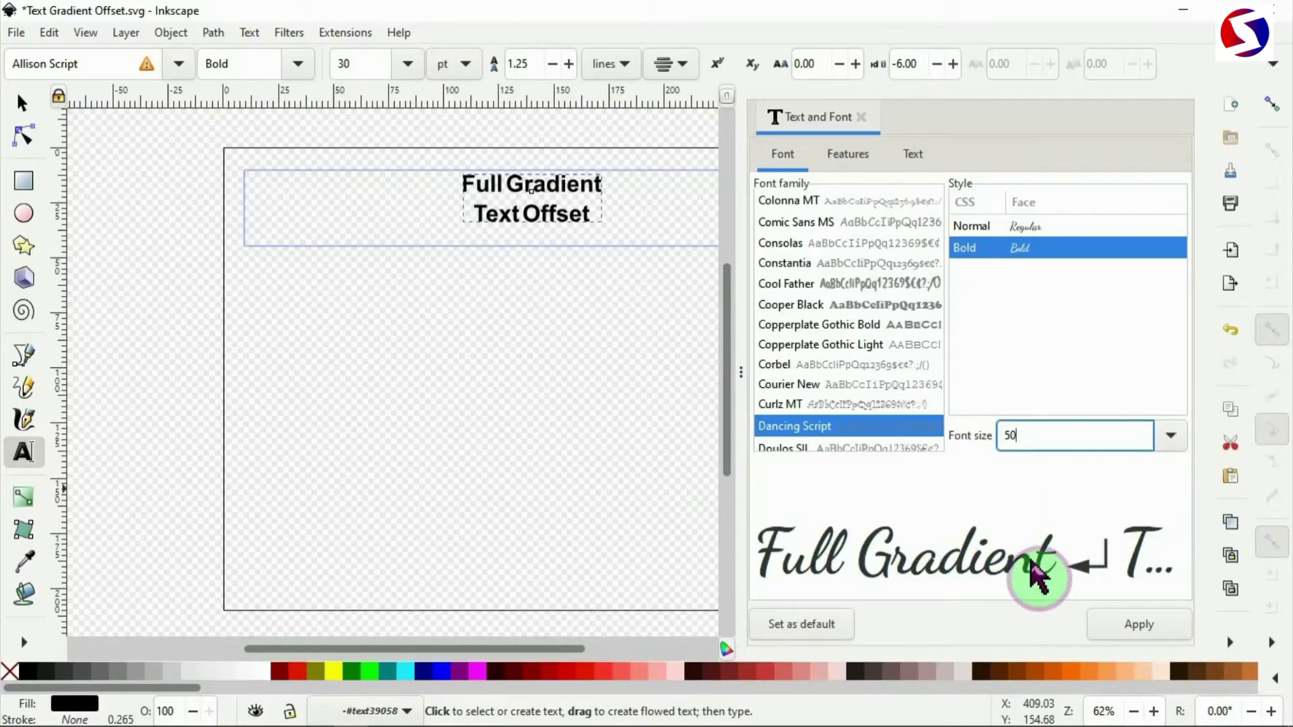
click(1171, 640)
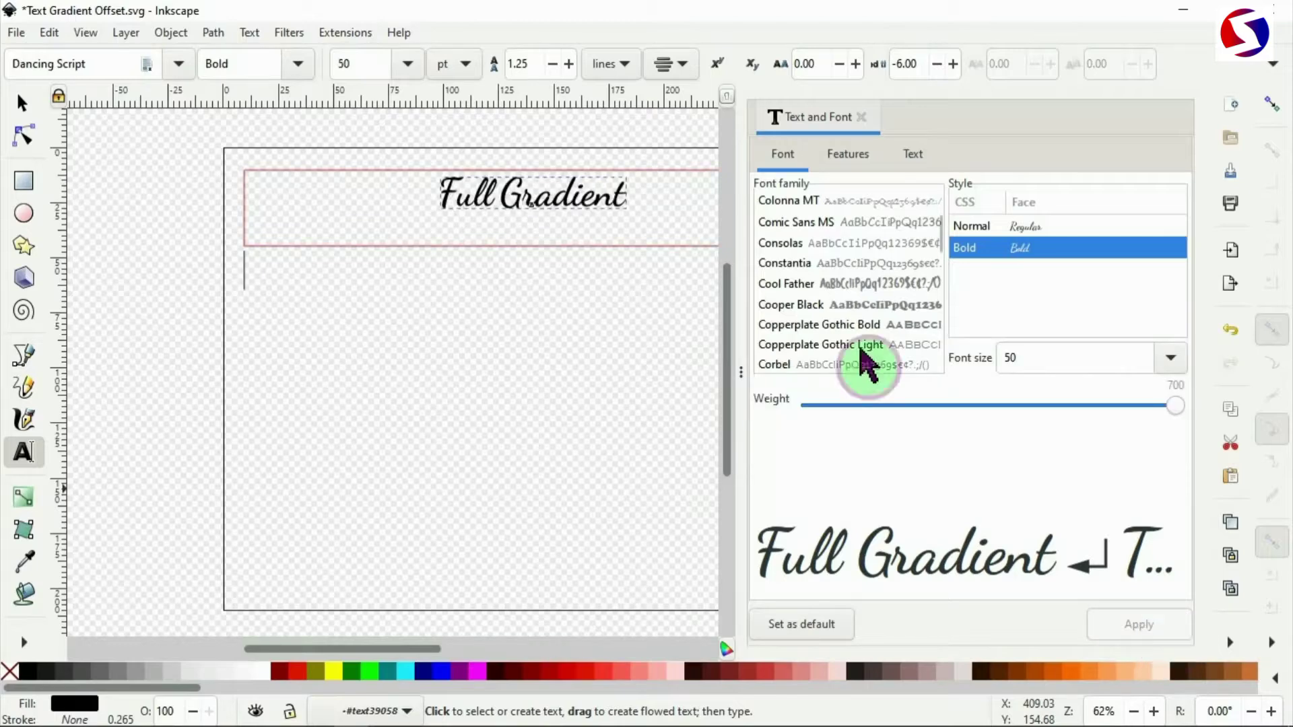
click(508, 198)
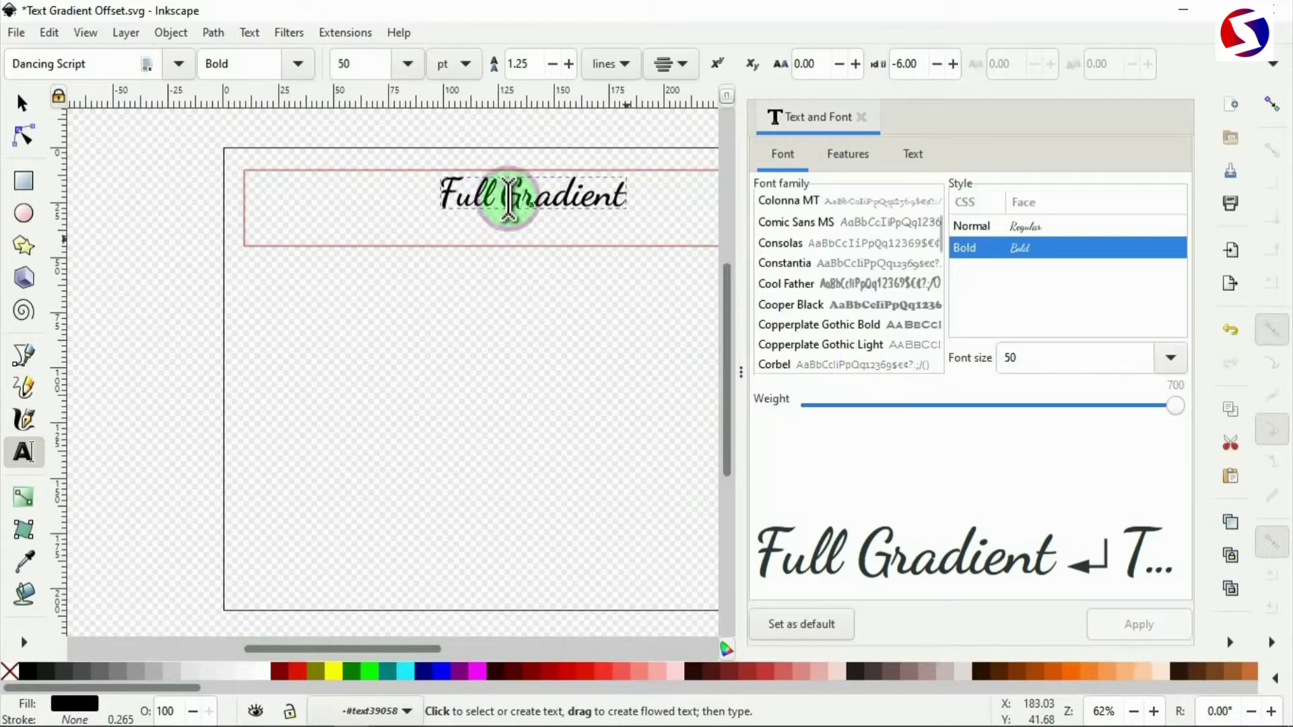
click(862, 117)
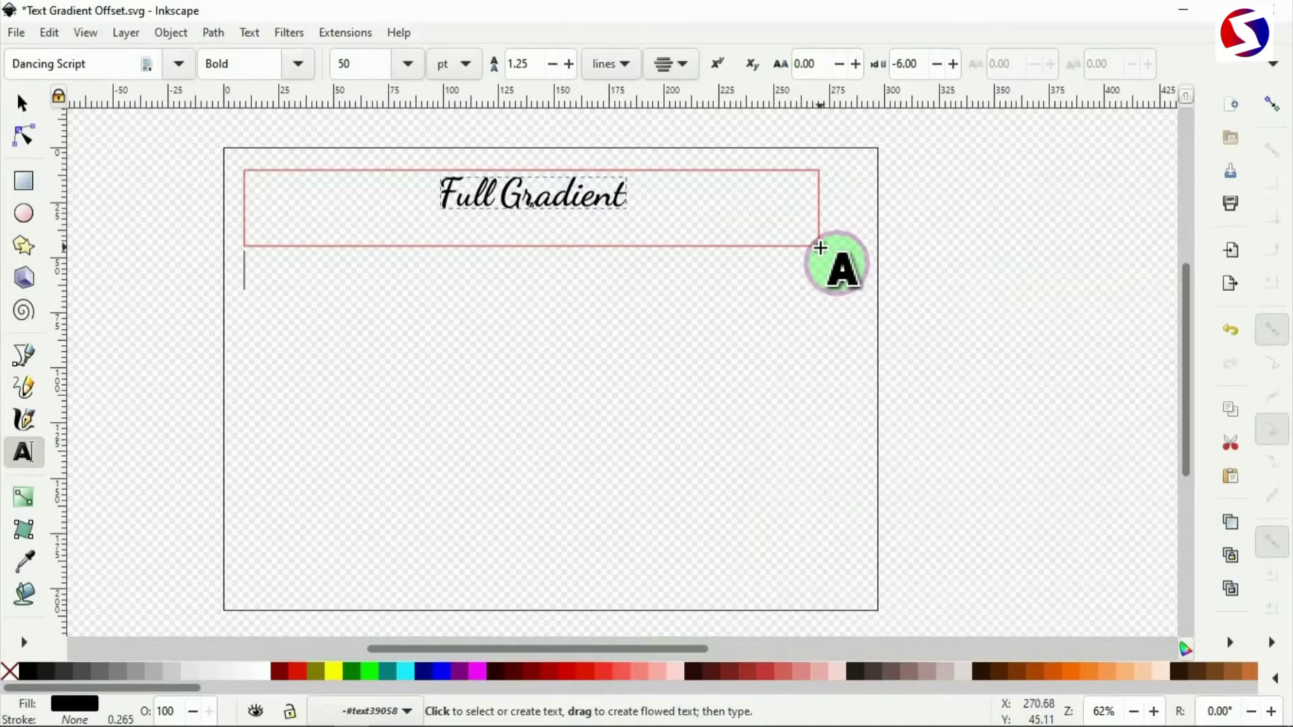
Step: Enlarge the text frame downward to fit both lines and set the line spacing to 0.95
drag(819, 248, 827, 290)
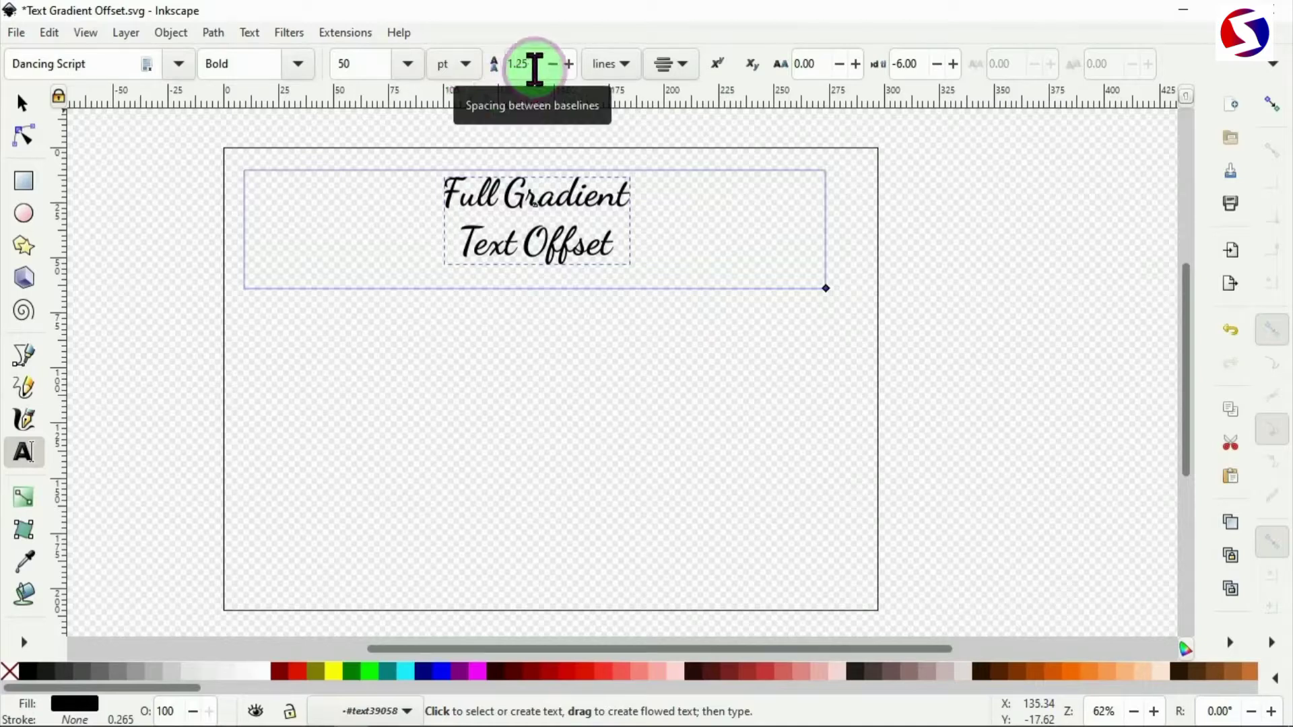
drag(537, 65, 496, 68)
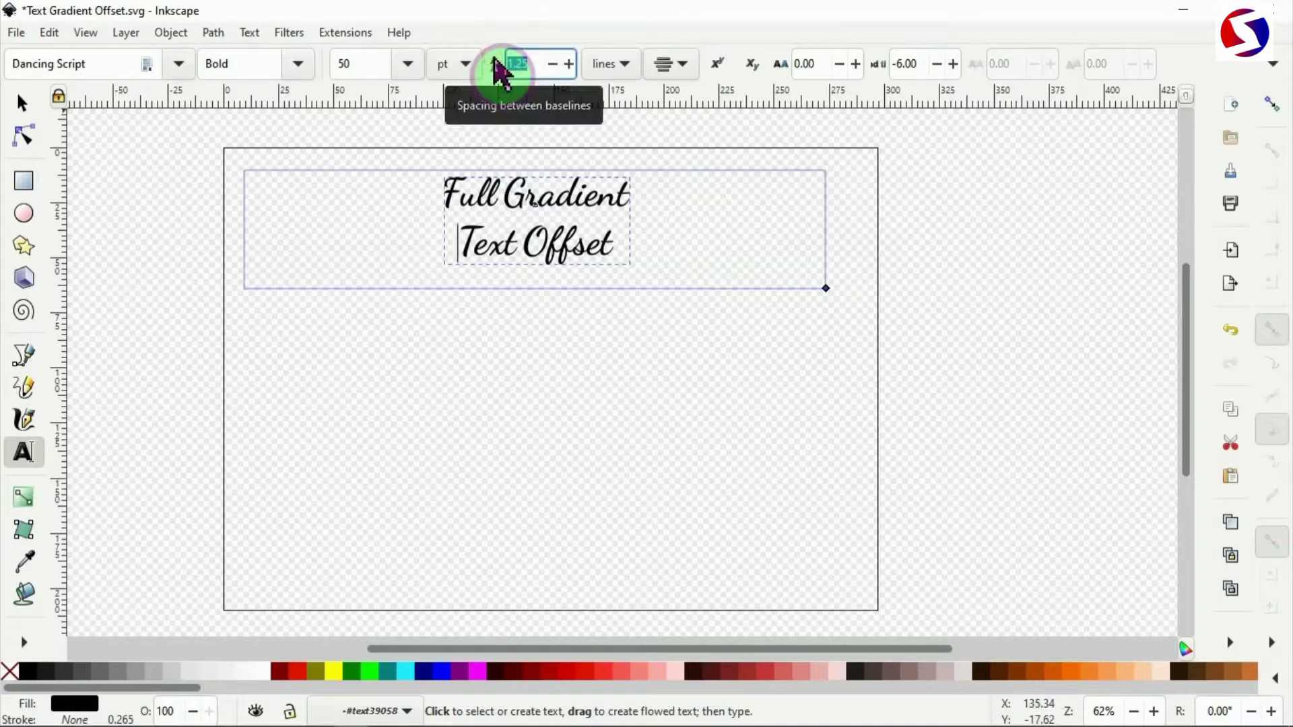
text(0)
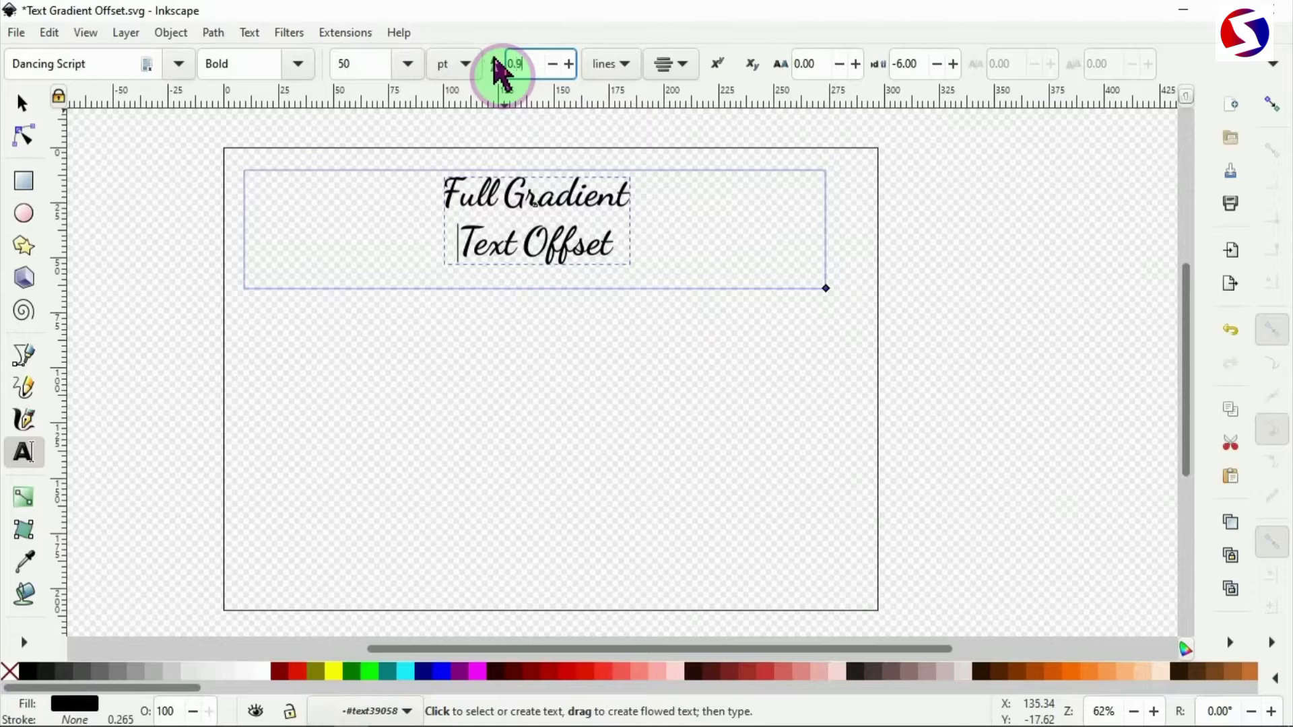
key(Return)
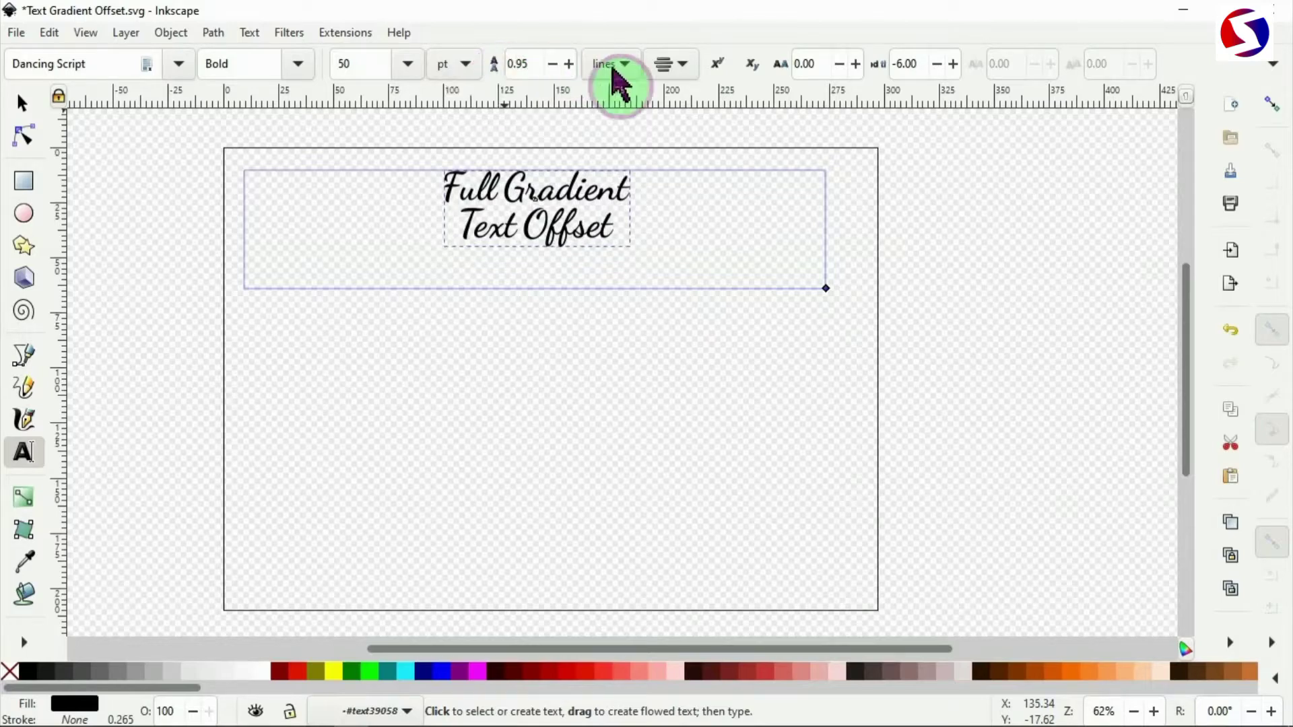
Step: Move the two-line text to the page's upper-left corner, at about X 4.5 mm and Y 7.3 mm
click(22, 102)
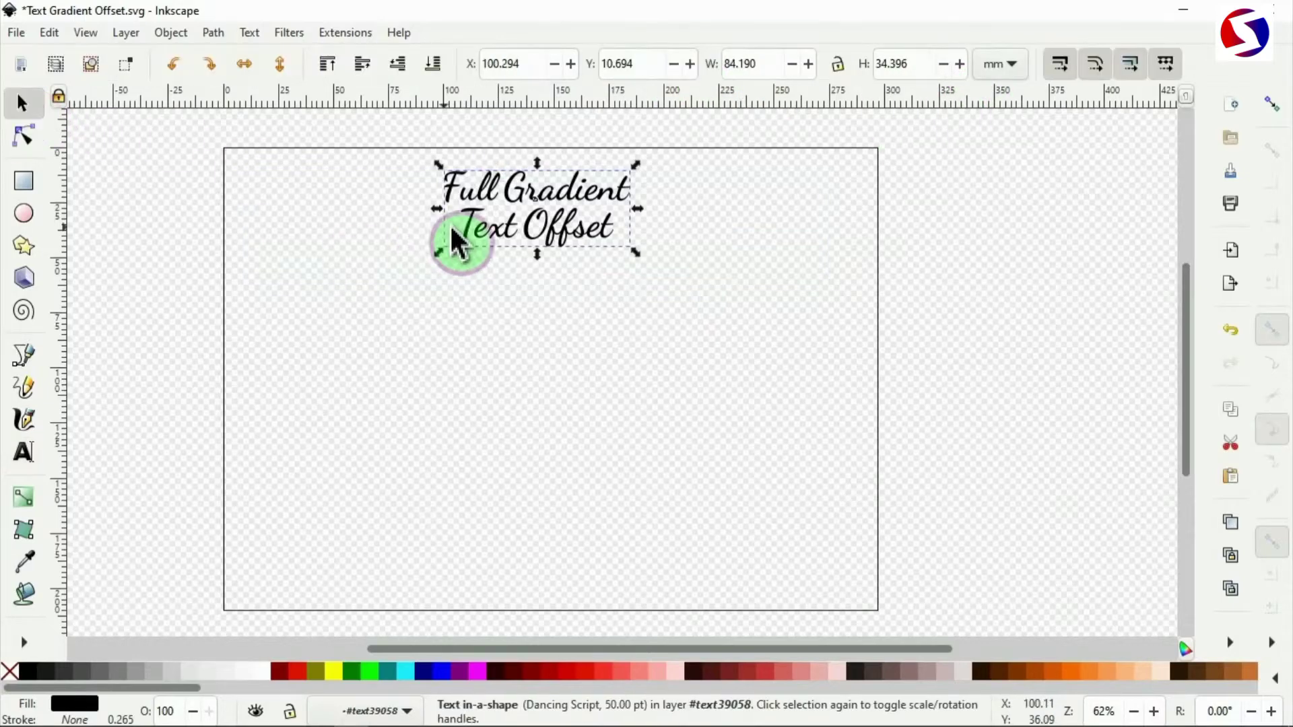
drag(470, 231, 255, 224)
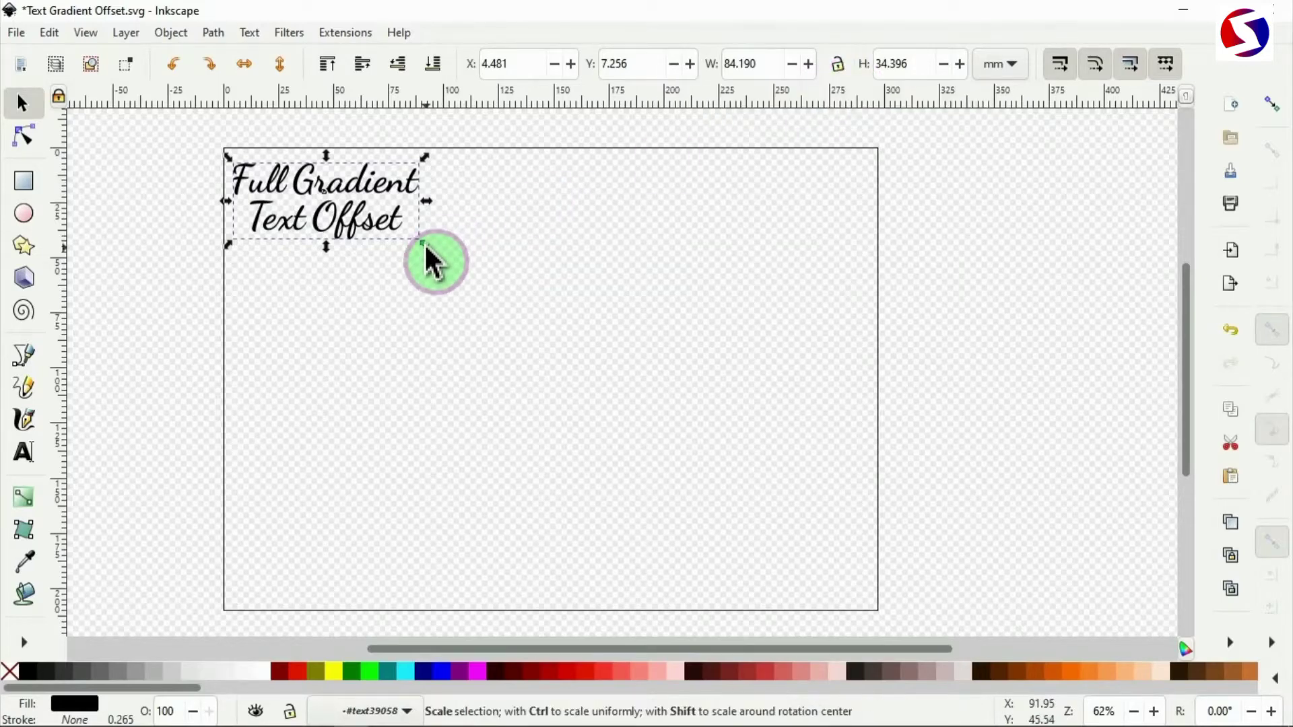
drag(425, 247, 807, 209)
key(ctrl)
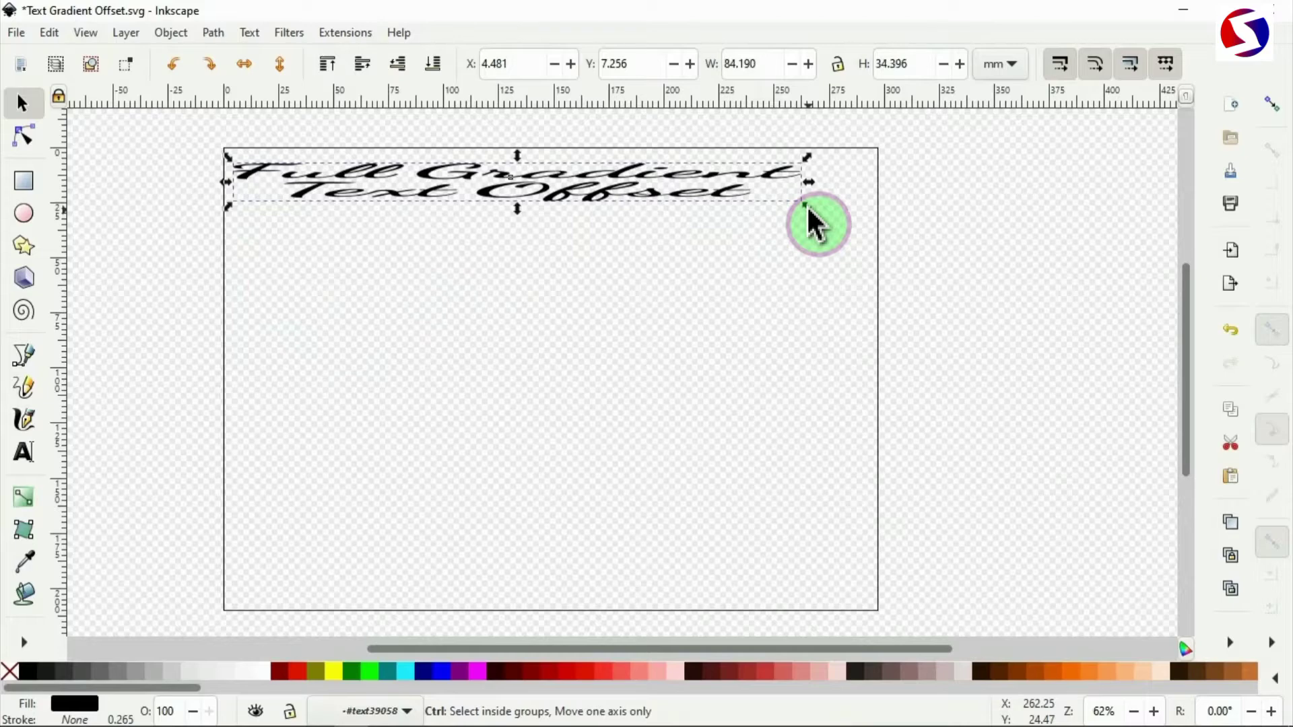
key(ctrl+z)
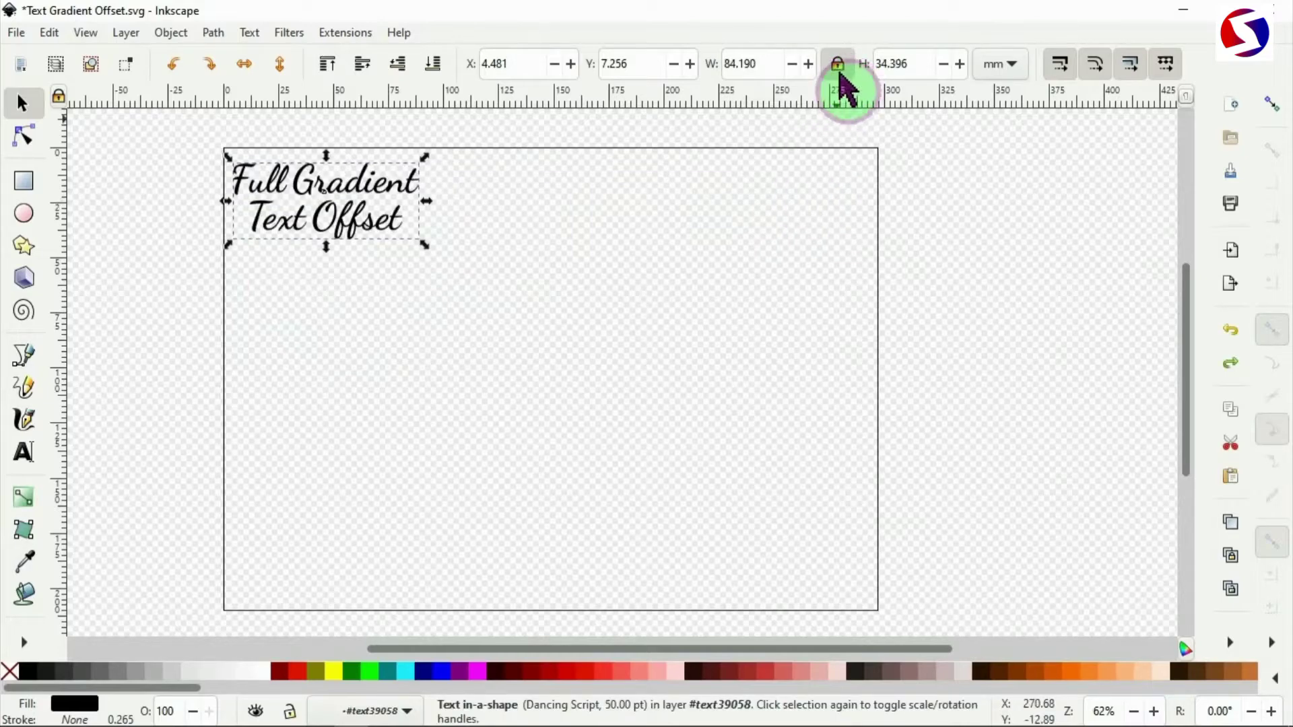
Step: Scale the text proportionally to about 275 by 112 mm and place a duplicate of it directly below
drag(431, 257, 842, 556)
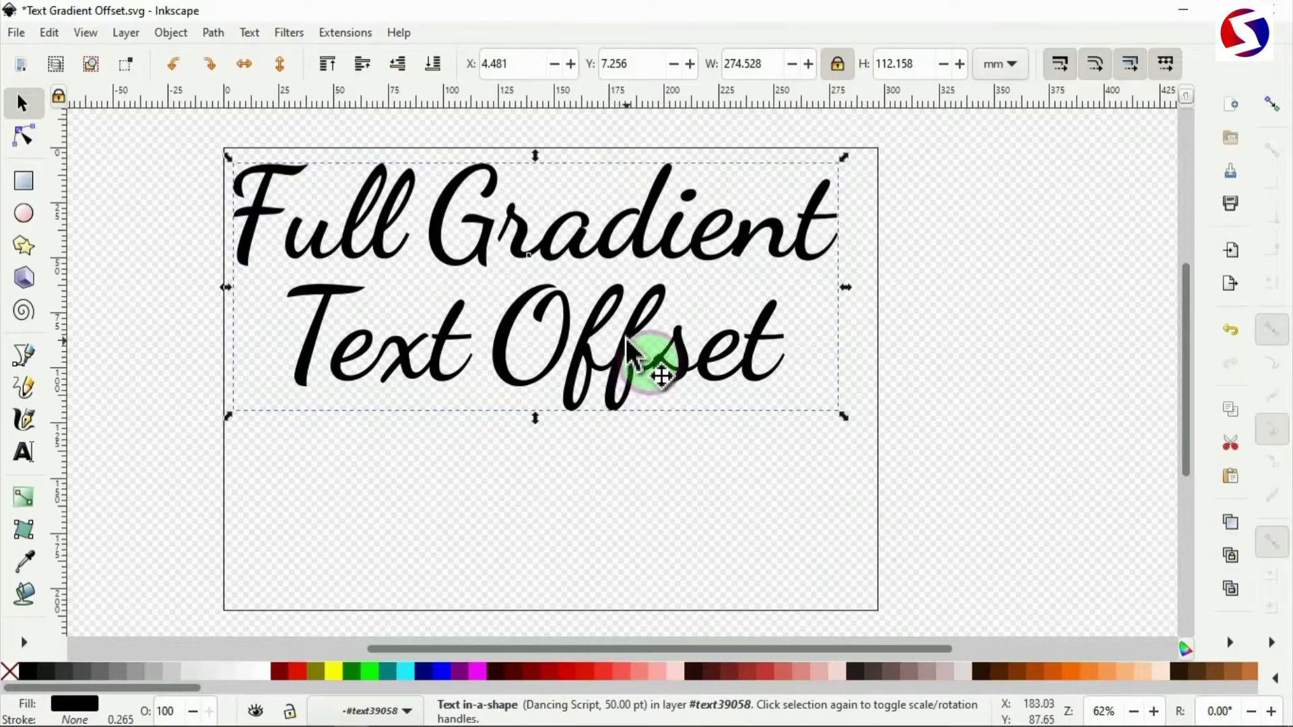
right_click(634, 356)
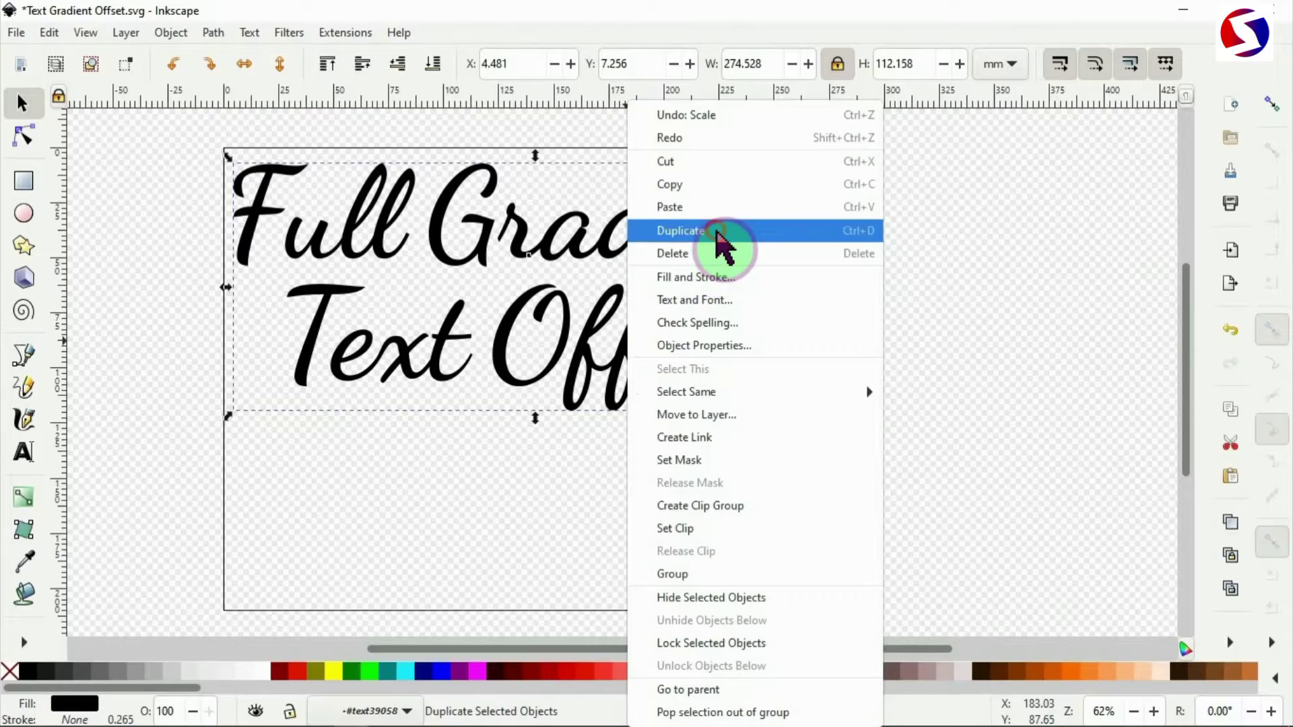
click(717, 234)
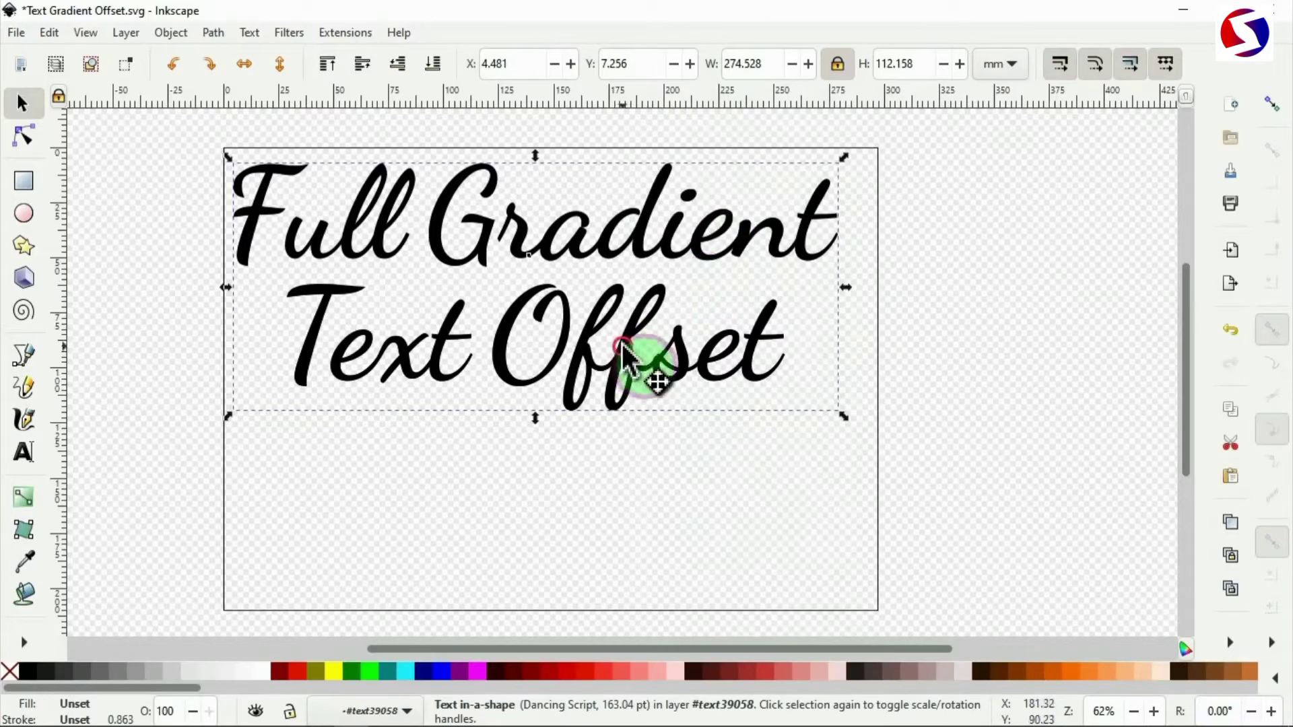
drag(622, 342, 618, 569)
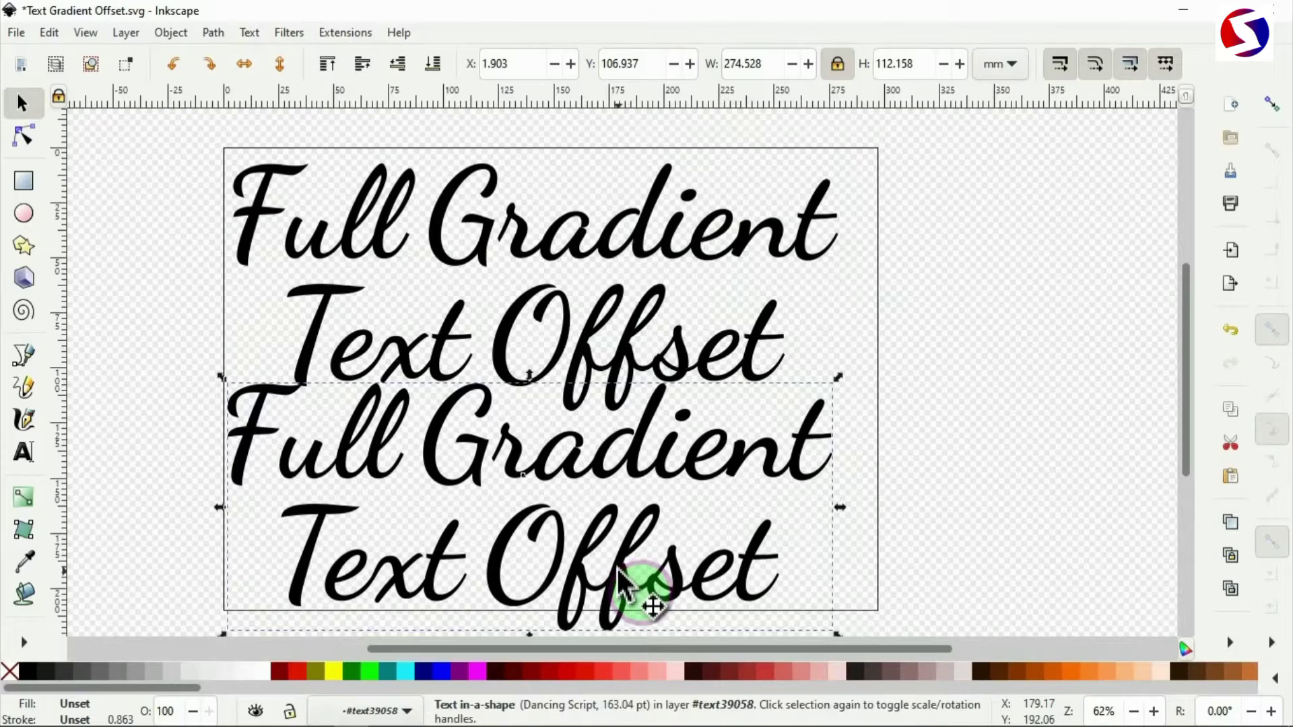
Step: Give the lower text copy a black stroke and a linear gradient fill based on yellow
click(336, 672)
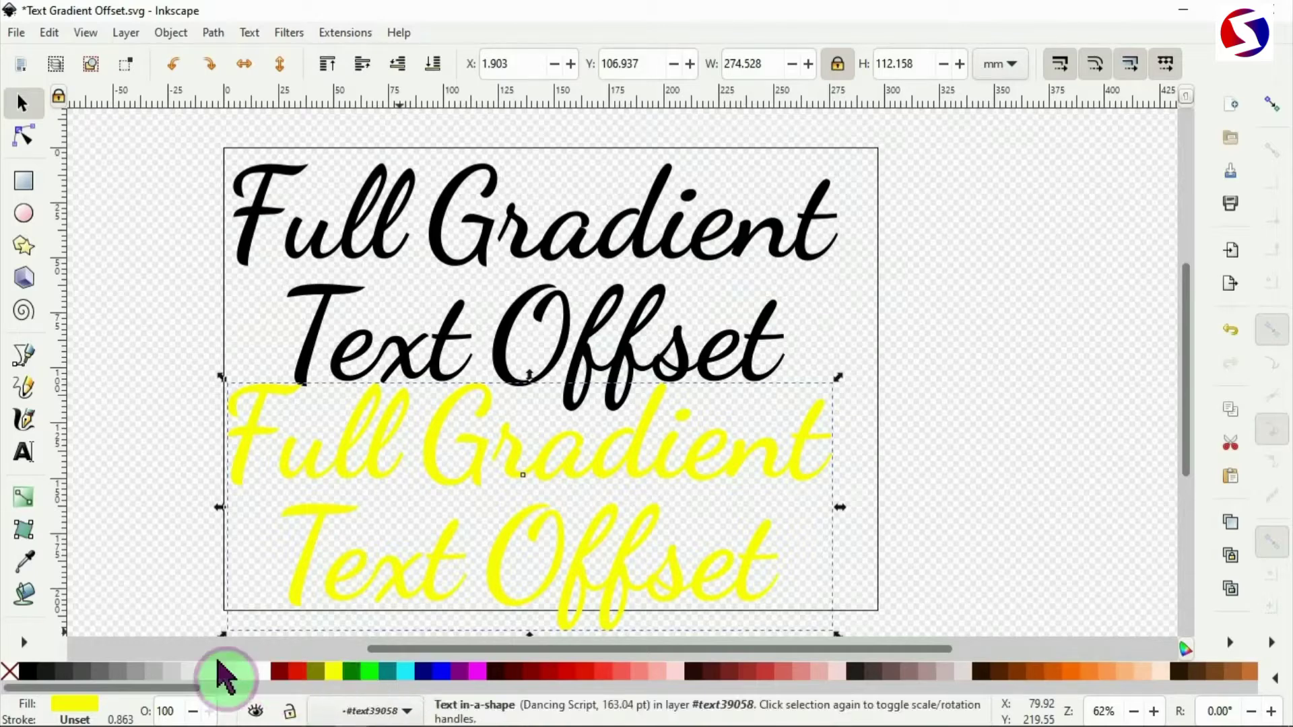
shift+click(27, 673)
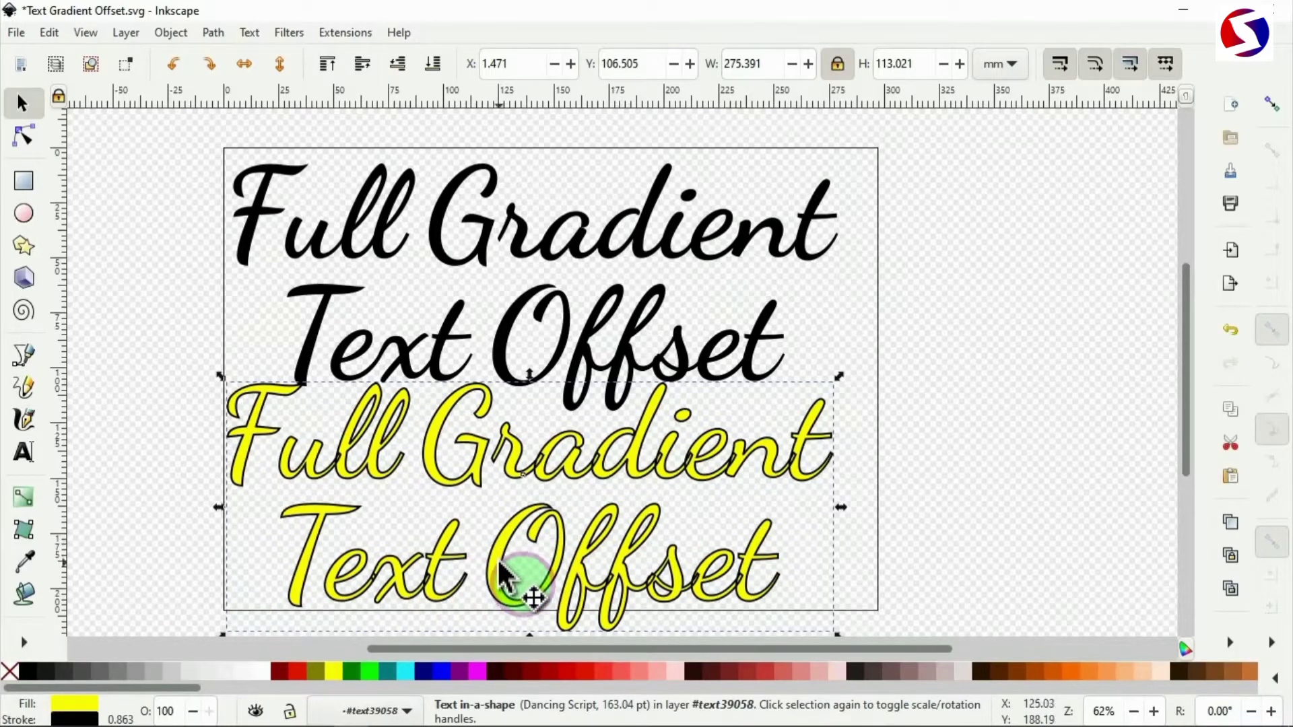
right_click(503, 578)
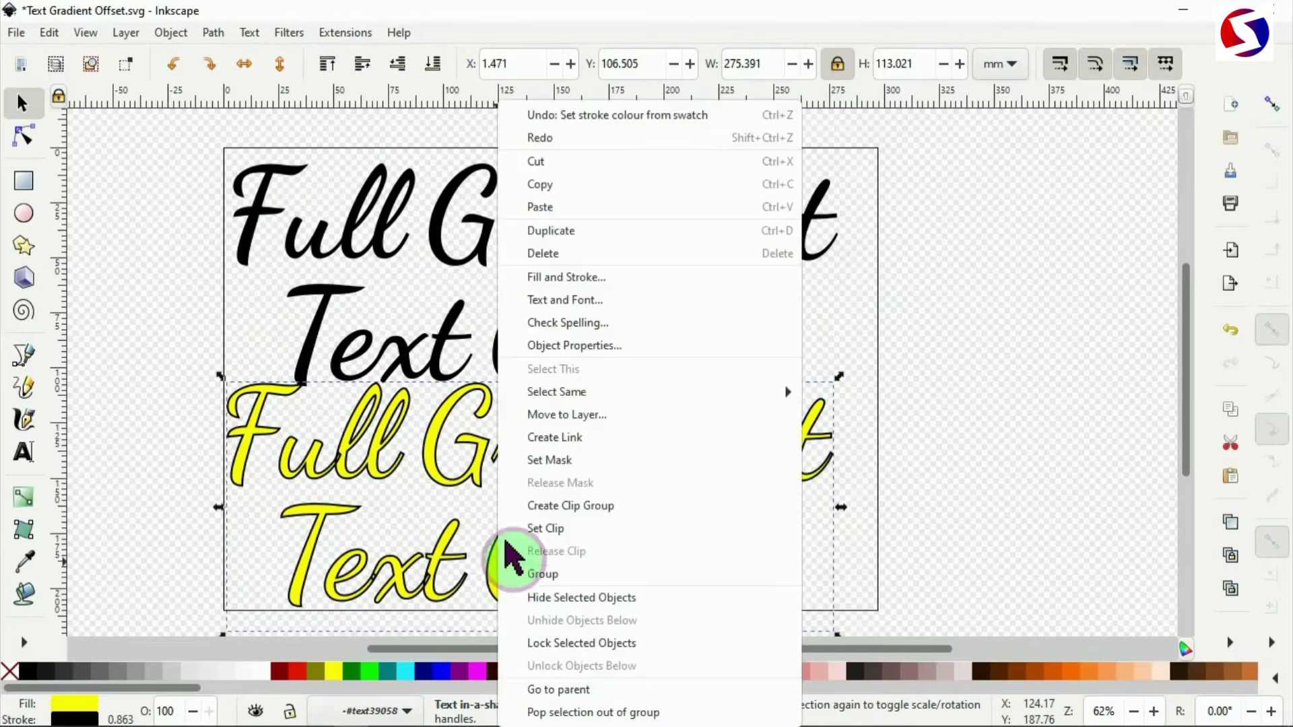
click(620, 283)
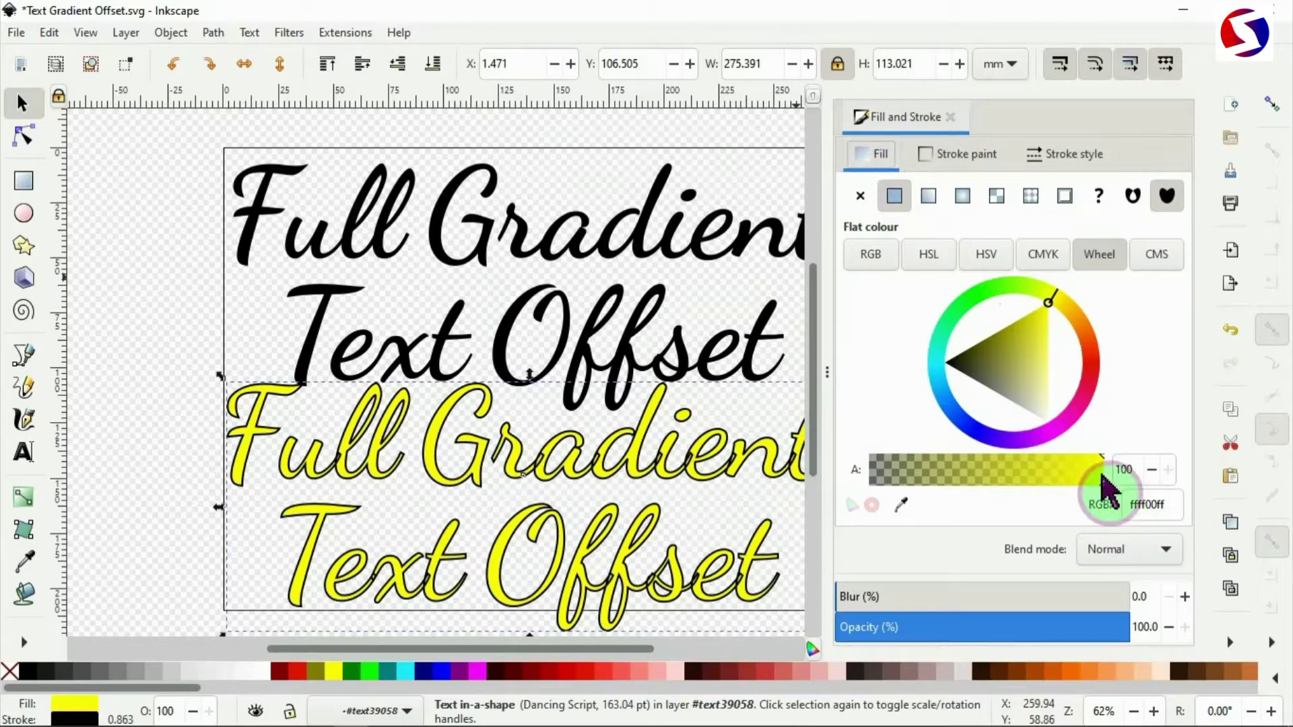
click(929, 197)
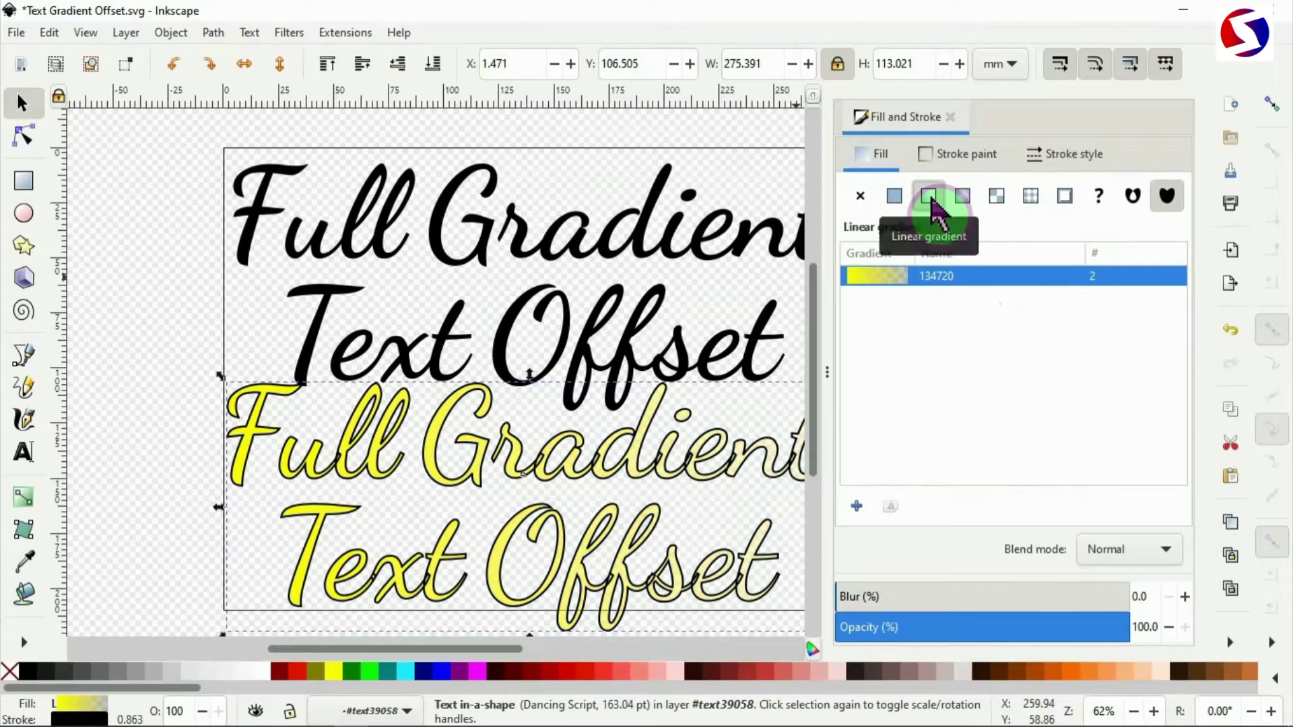
Step: Set the end stop of the lower text's linear fill gradient to cyan, so it runs from yellow to cyan
drag(518, 648, 552, 653)
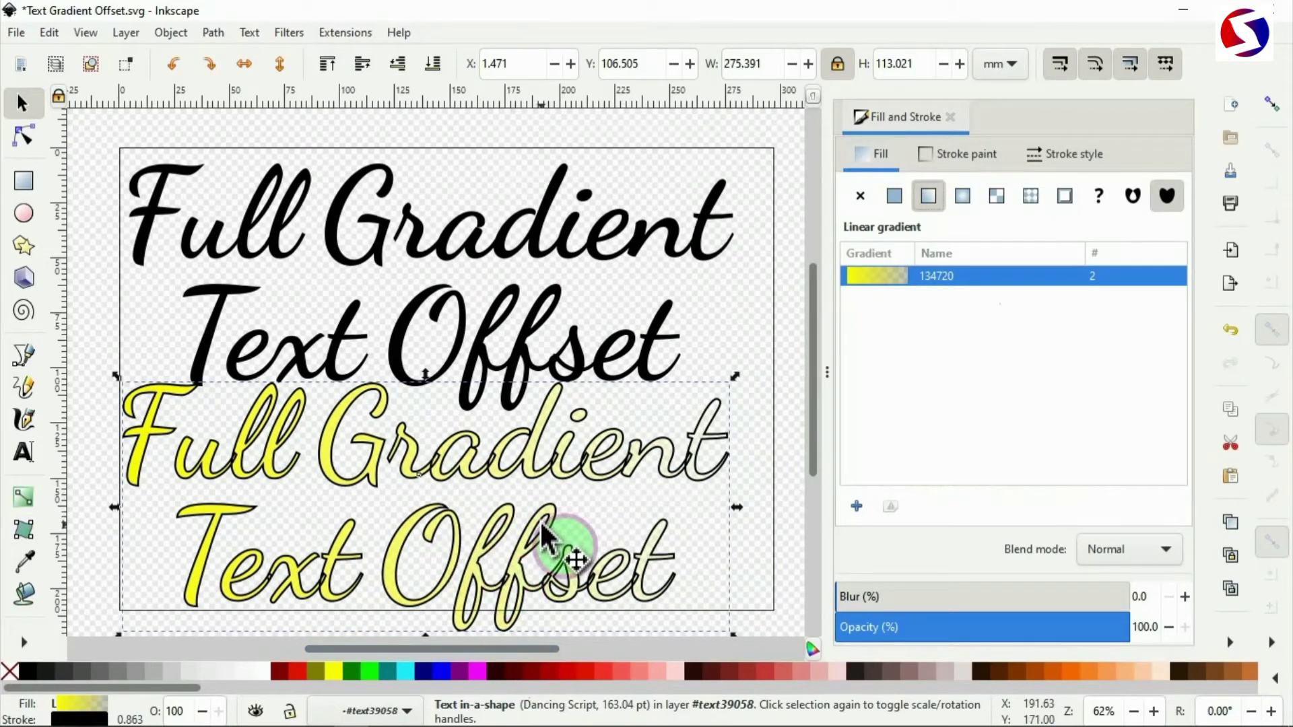
scroll(547, 532, down, 3)
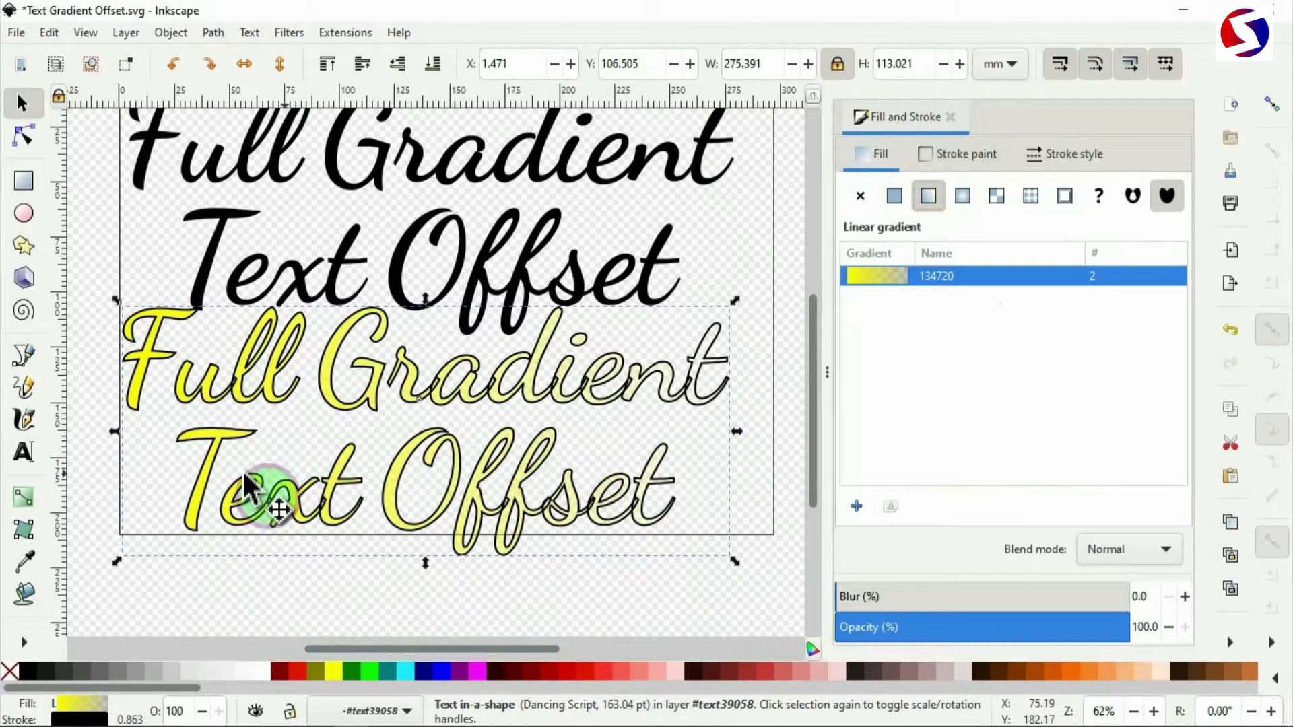
click(34, 517)
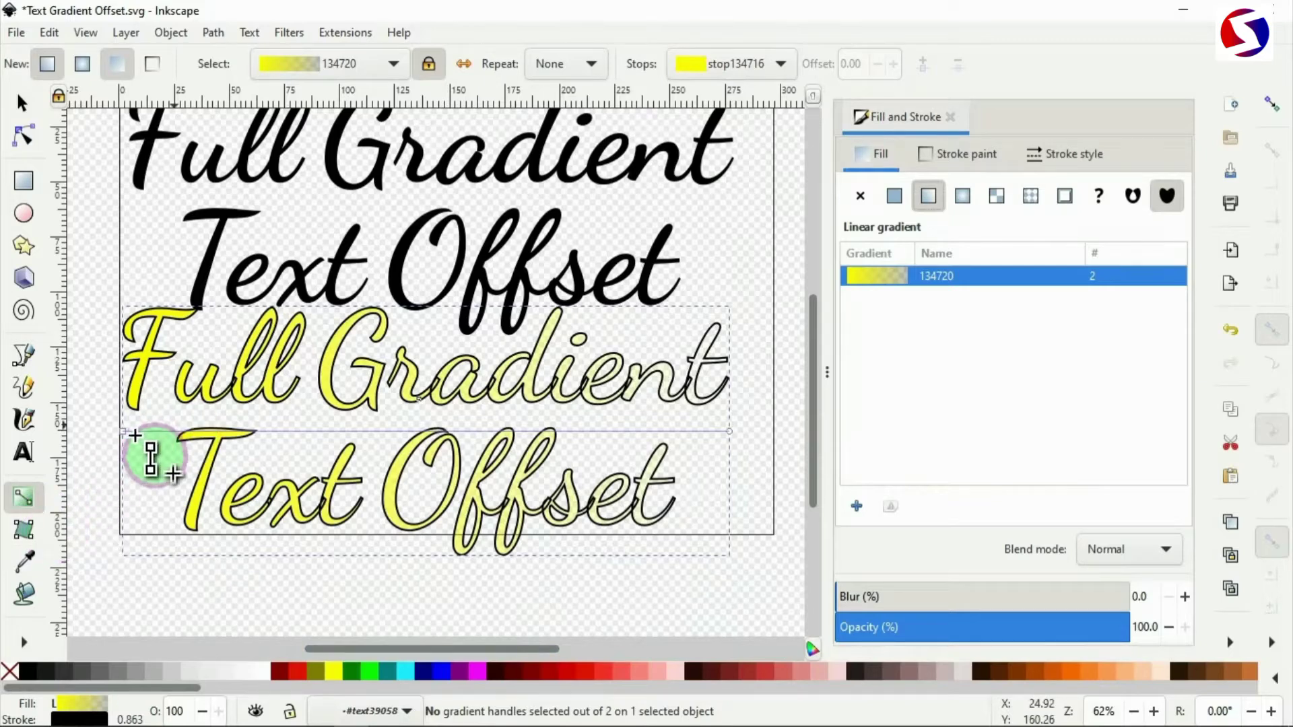
scroll(129, 438, down, 3)
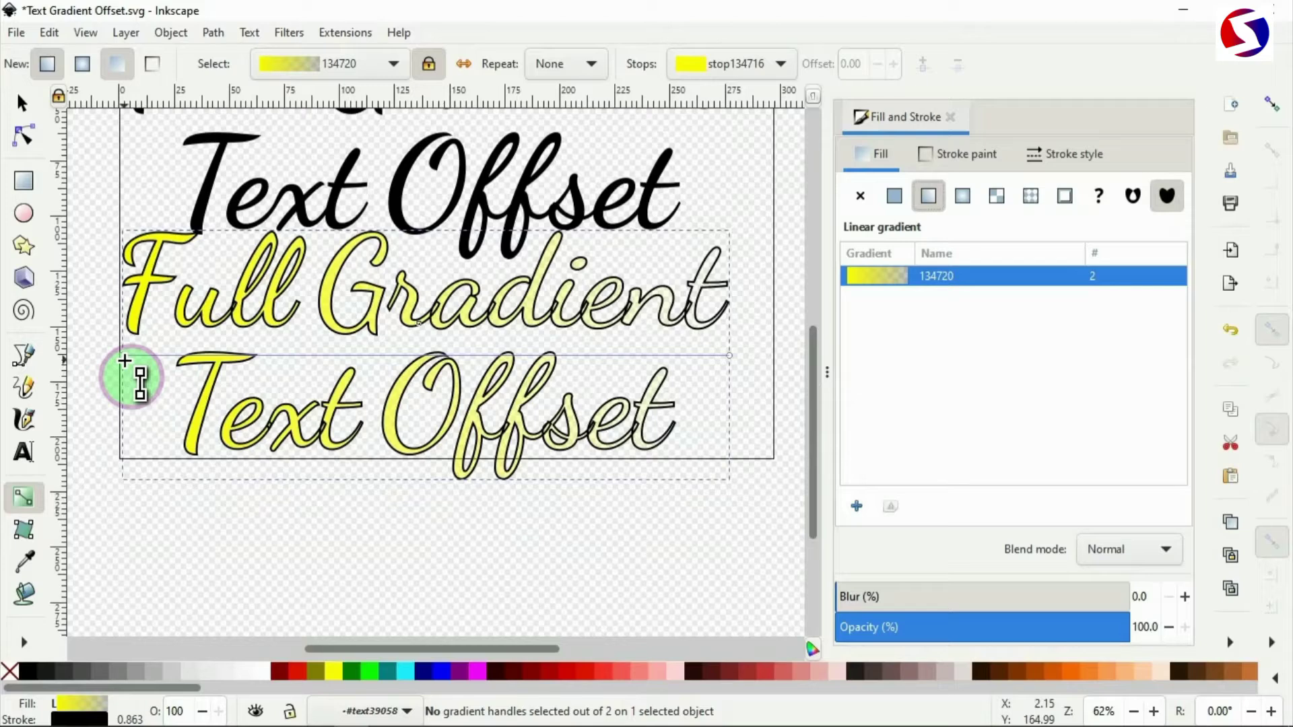
ctrl+scroll(125, 361, up, 2)
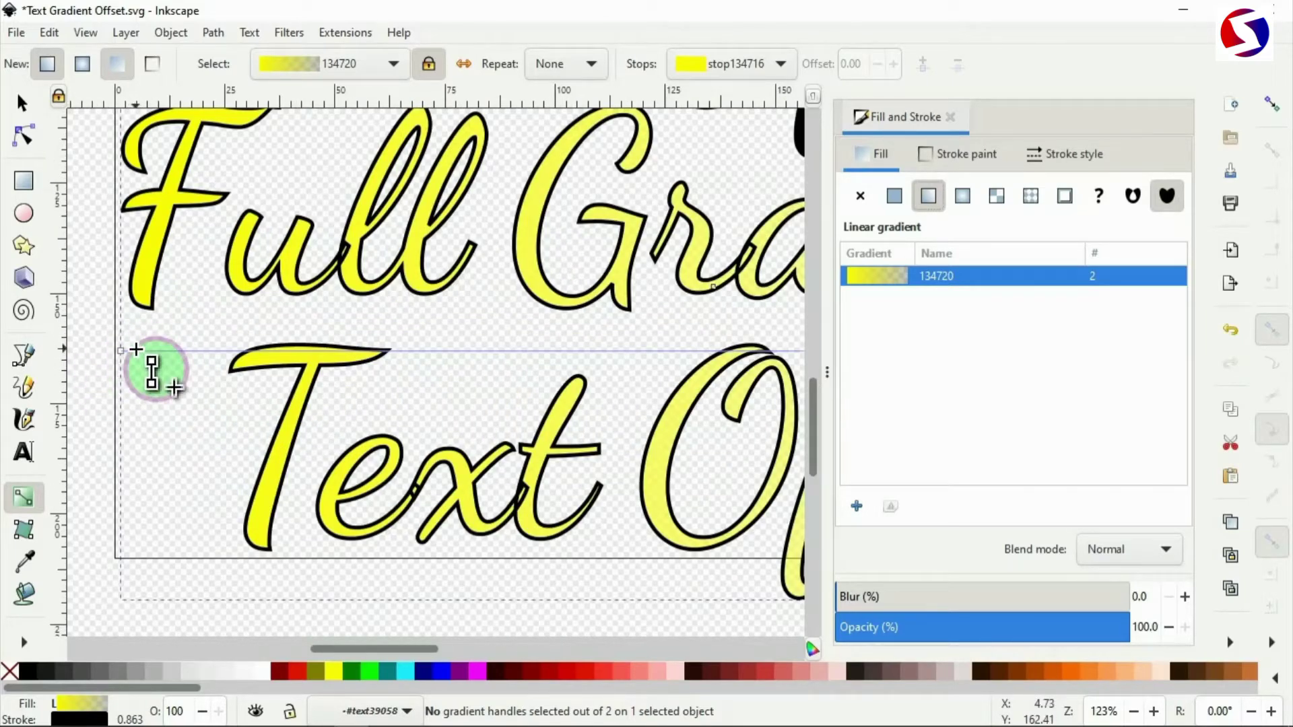
scroll(137, 352, right, 12)
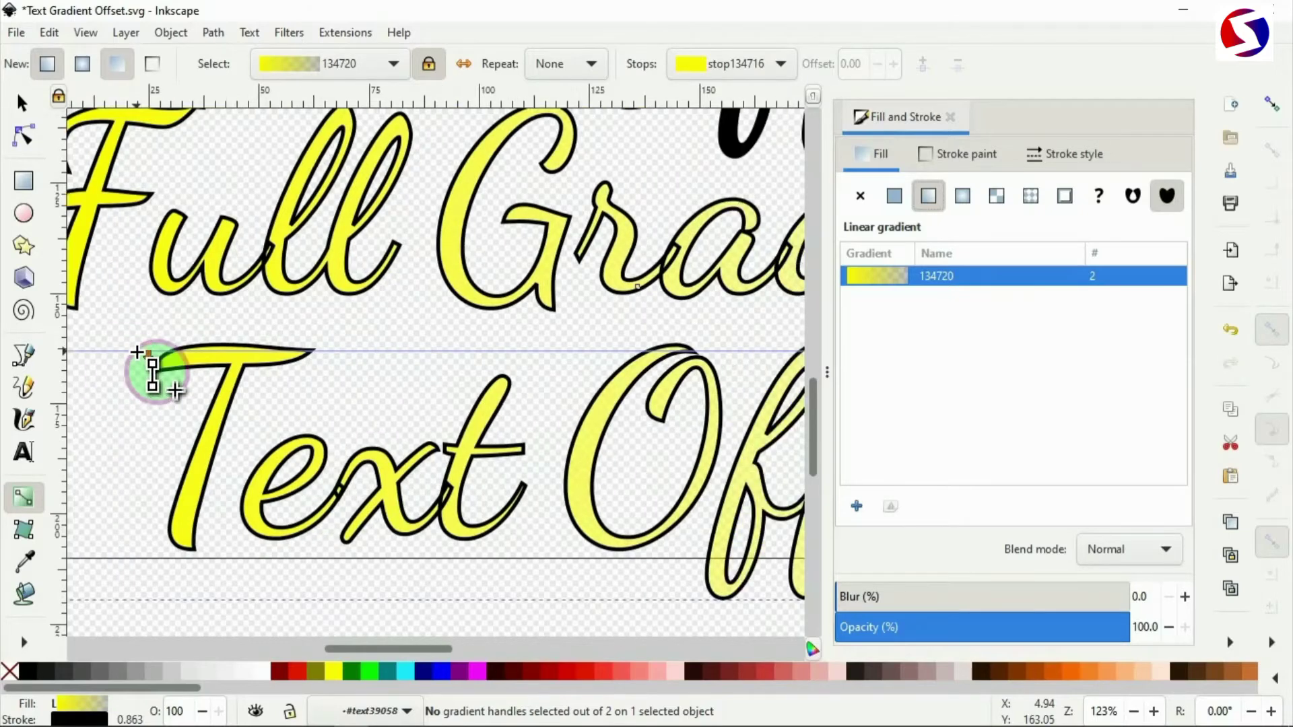
ctrl+scroll(138, 352, down, 1)
ctrl+scroll(663, 350, up, 2)
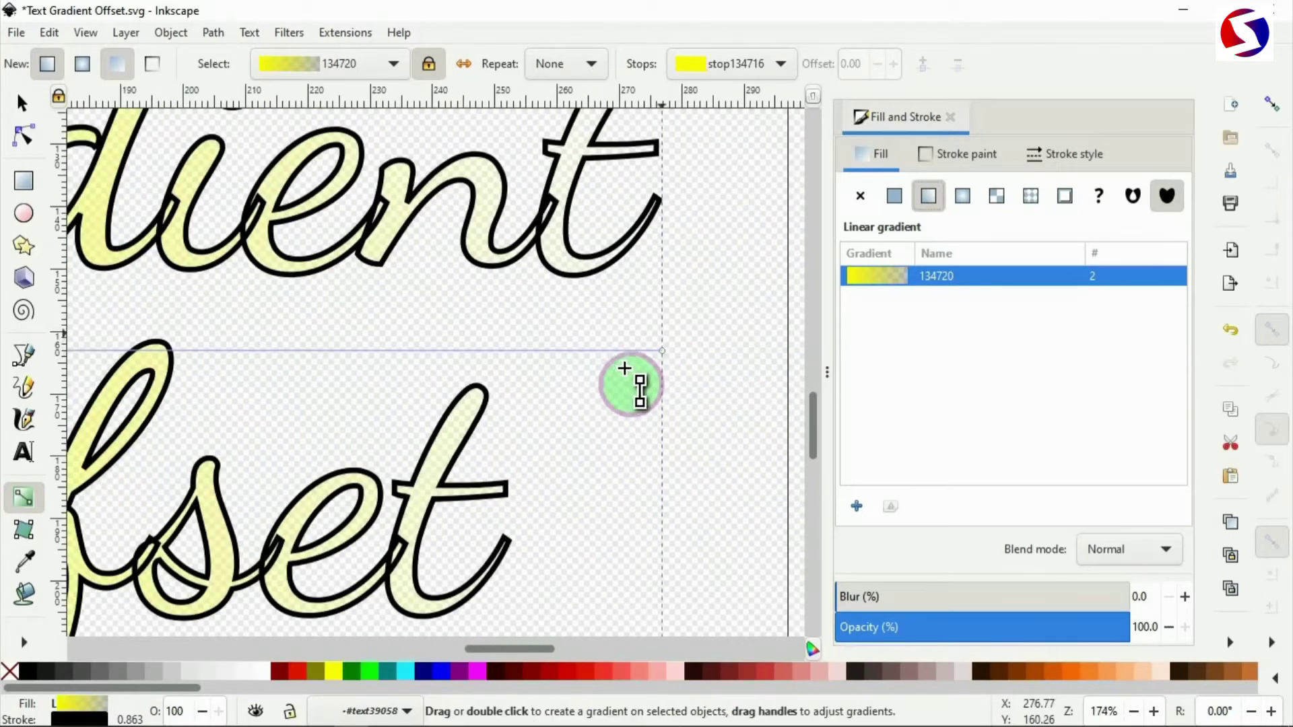
click(662, 351)
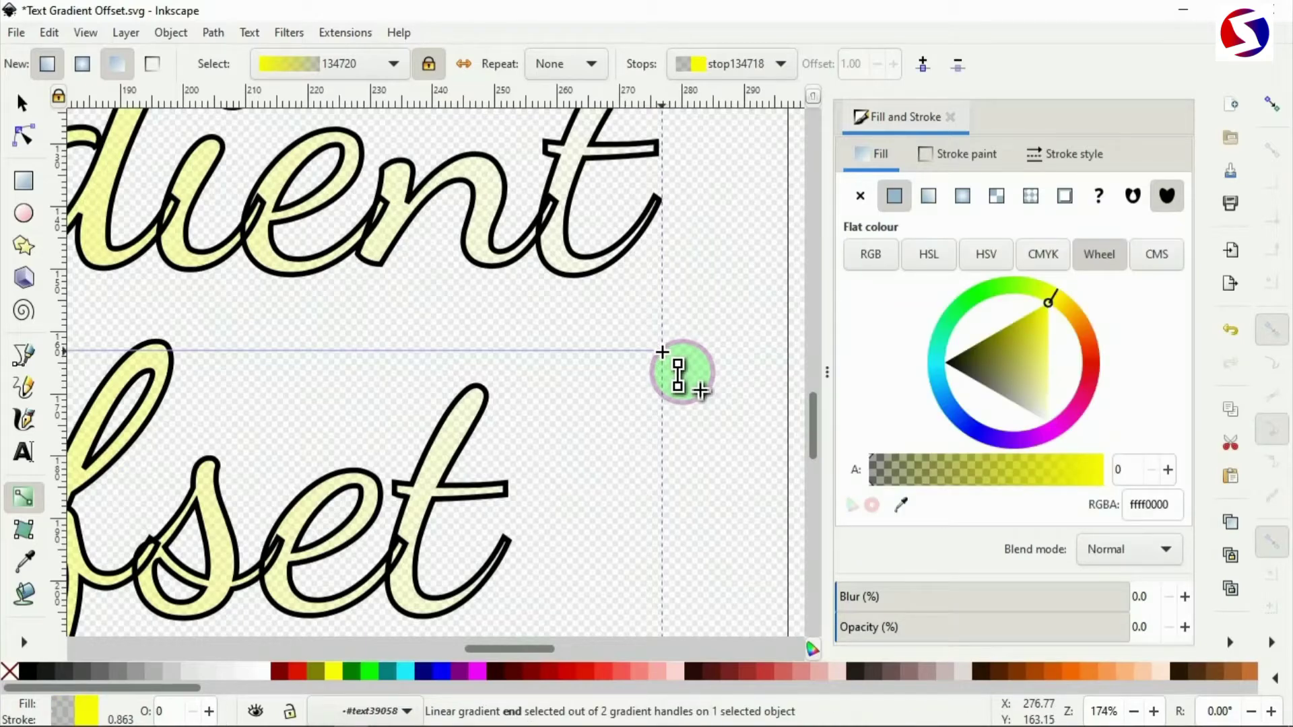
click(406, 674)
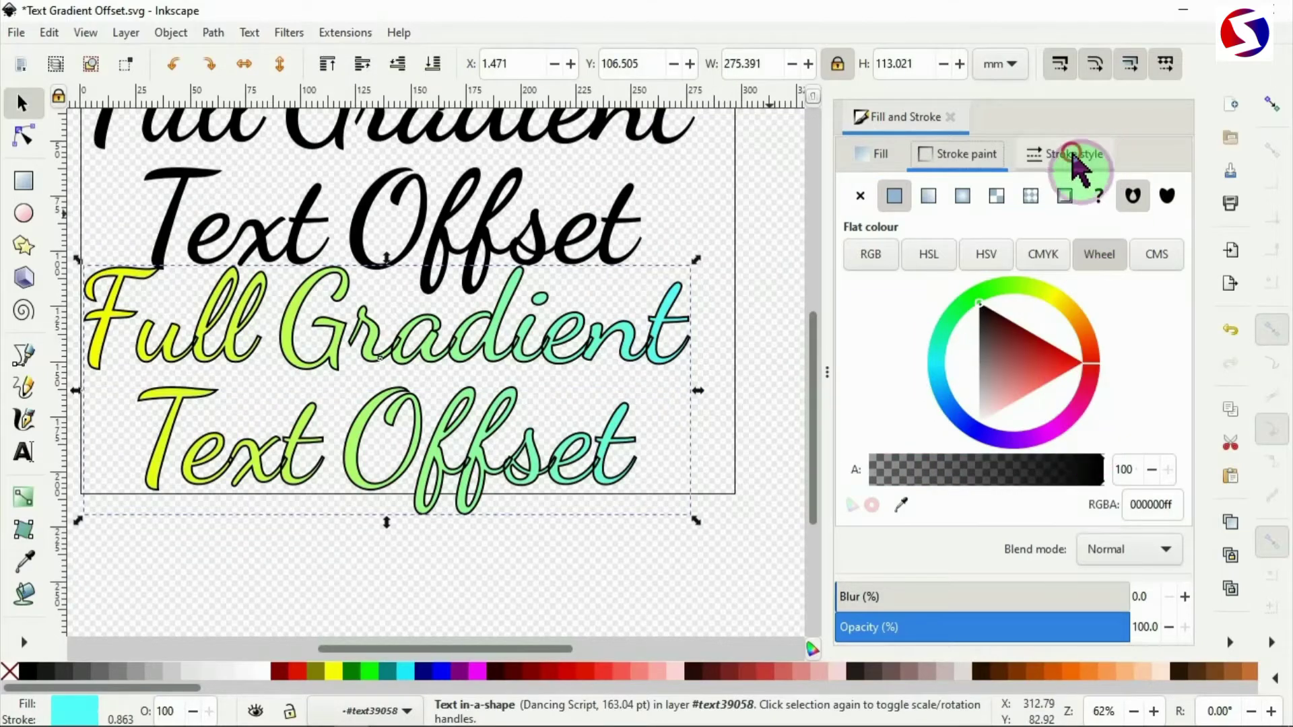
Step: Switch the lower text's stroke width unit to px and set the width to 13
click(1073, 158)
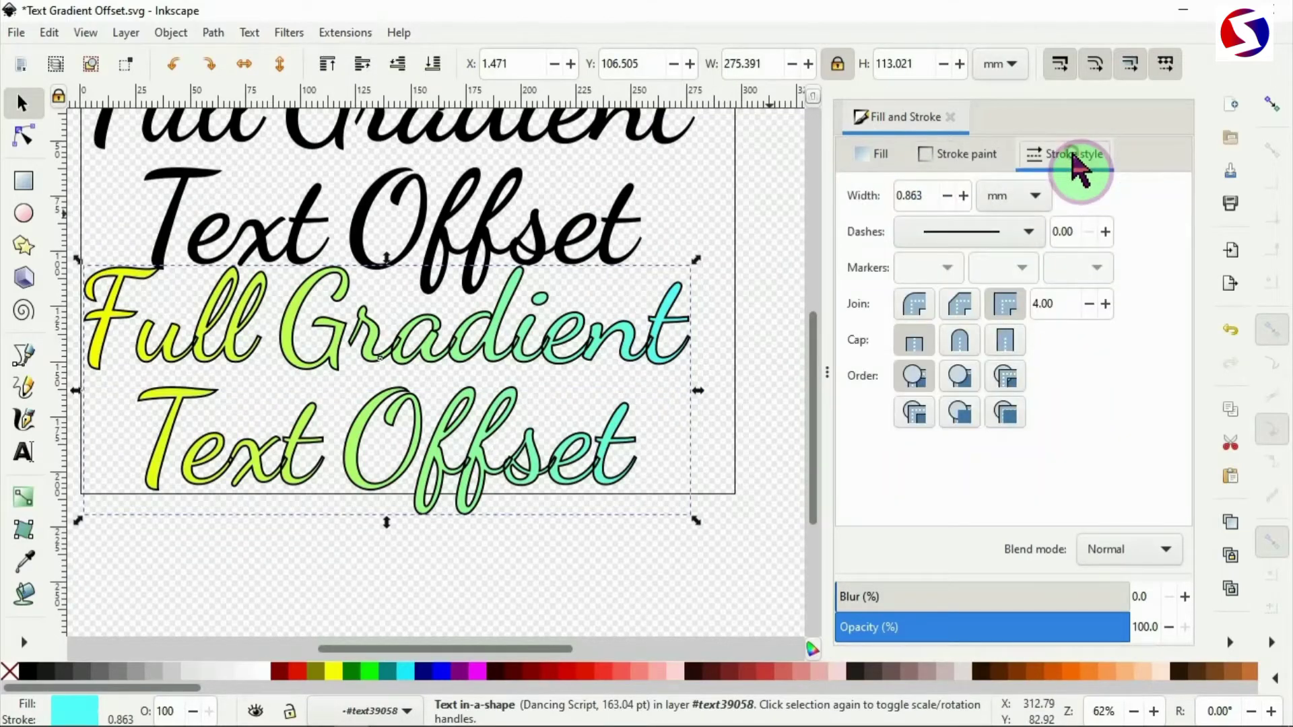
click(1035, 198)
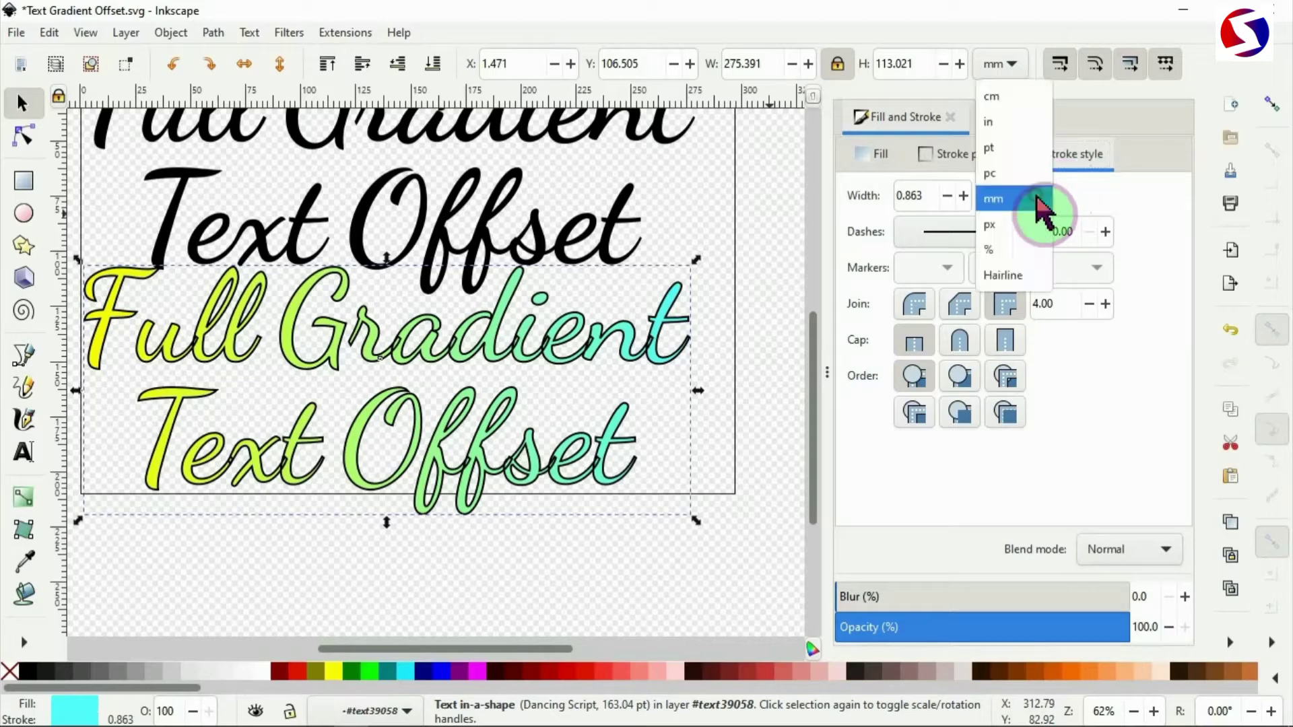
click(1002, 228)
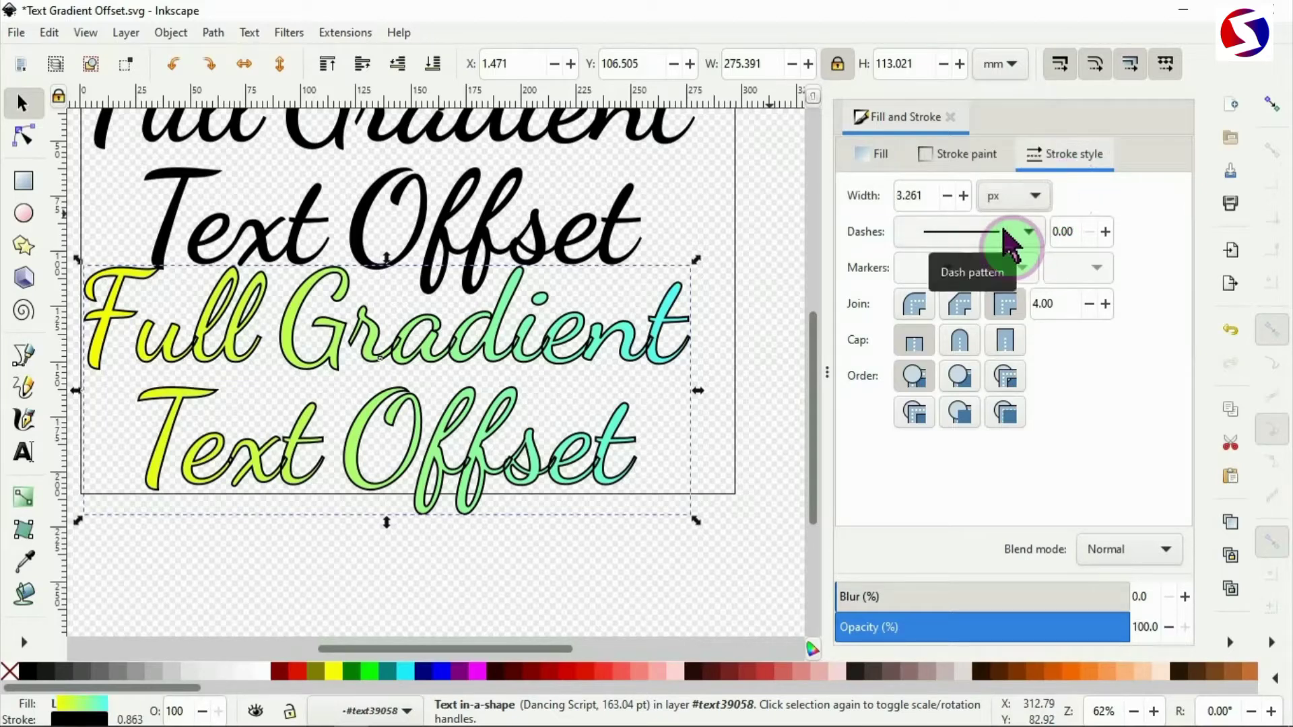
click(963, 196)
click(964, 195)
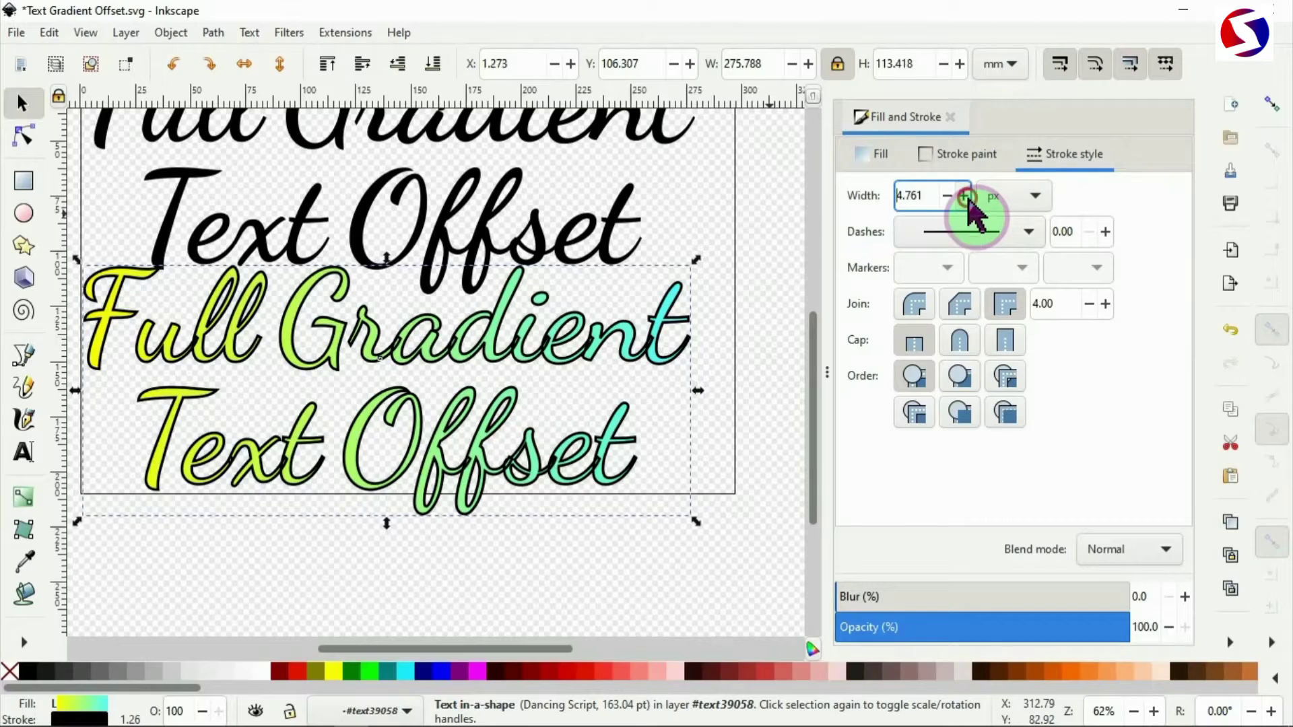
click(964, 195)
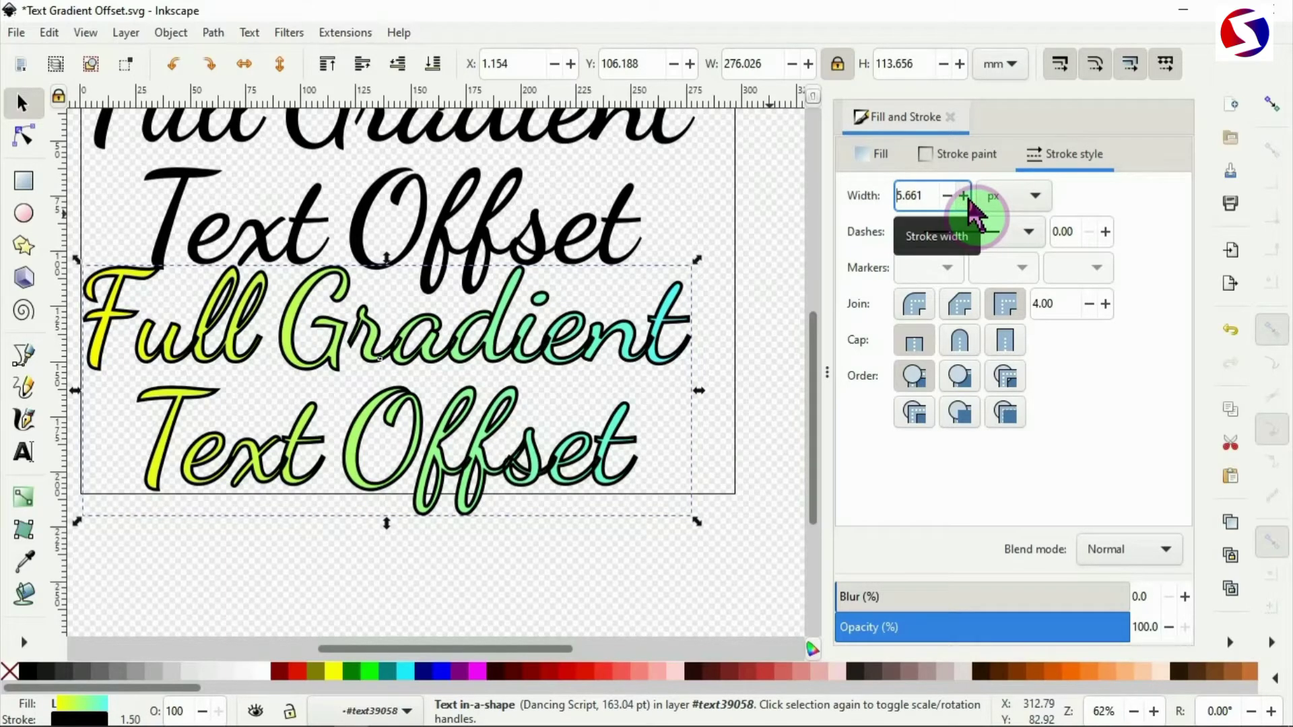
drag(923, 196, 875, 212)
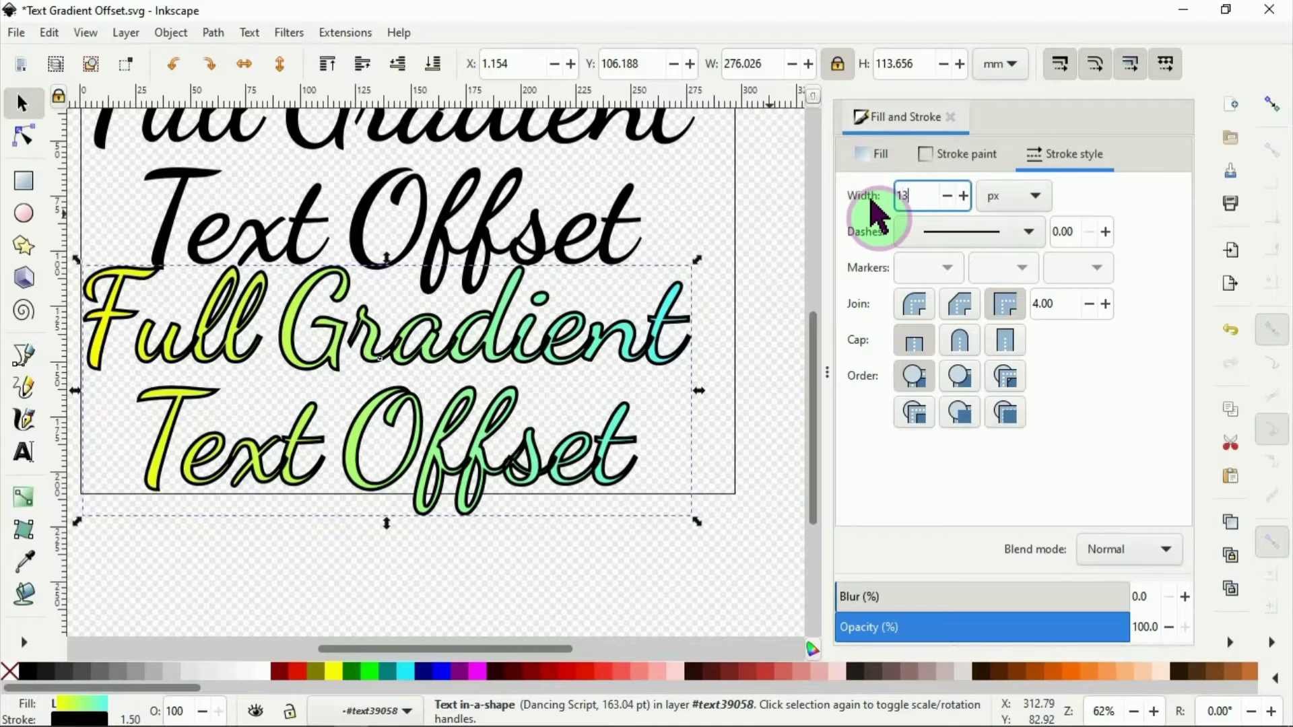
key(Return)
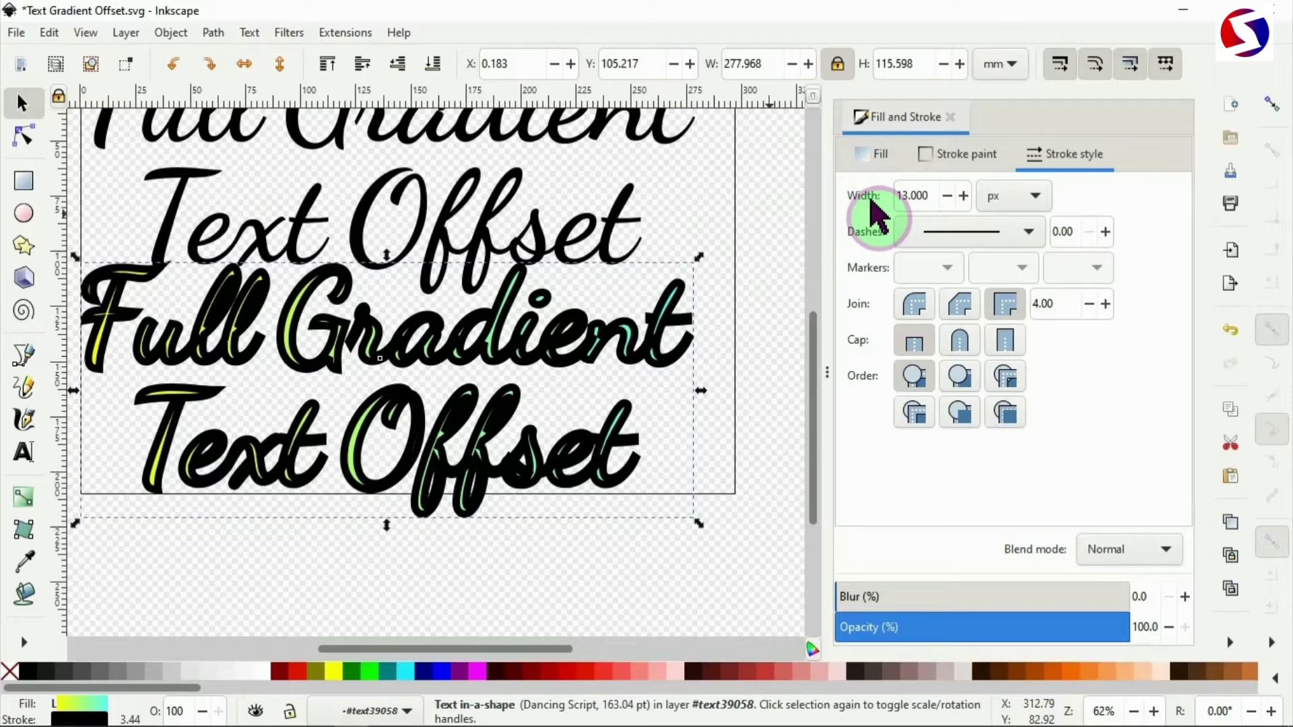
Step: Give the lower text's stroke a linear gradient and colour its start stop navy (#000080)
click(964, 162)
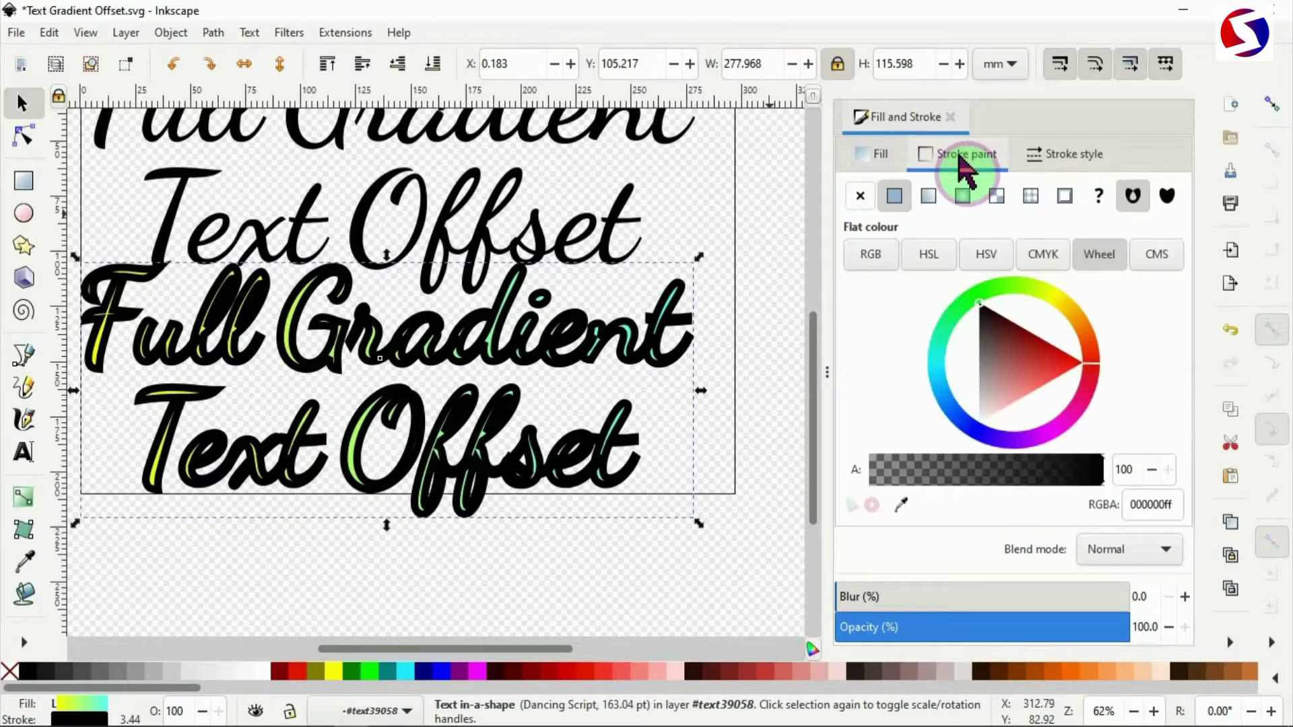
click(930, 197)
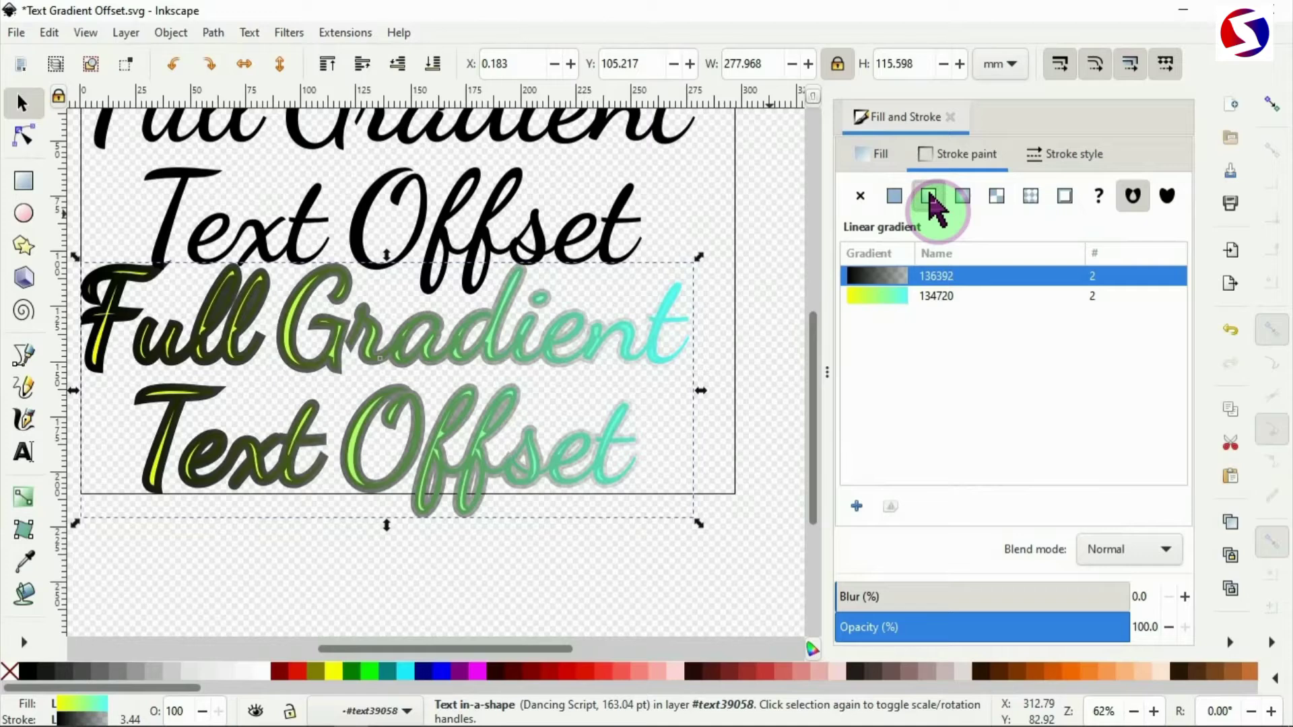
click(19, 501)
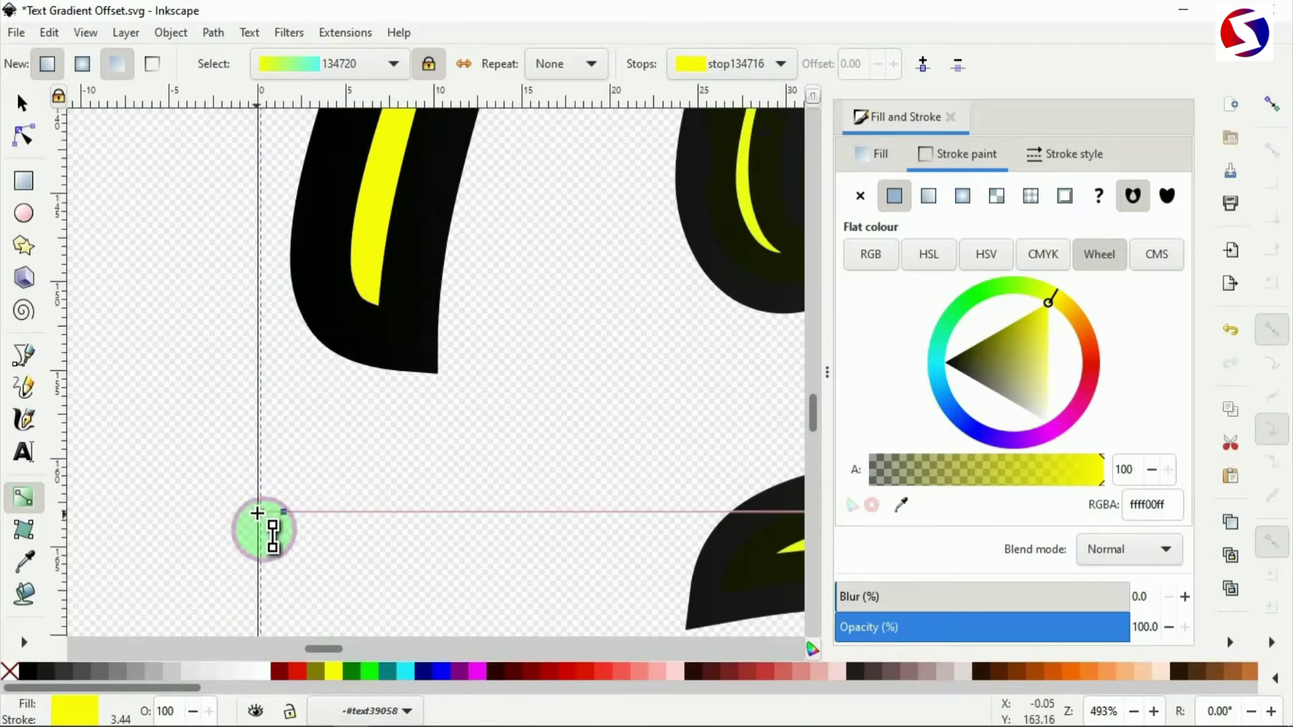
key(Escape)
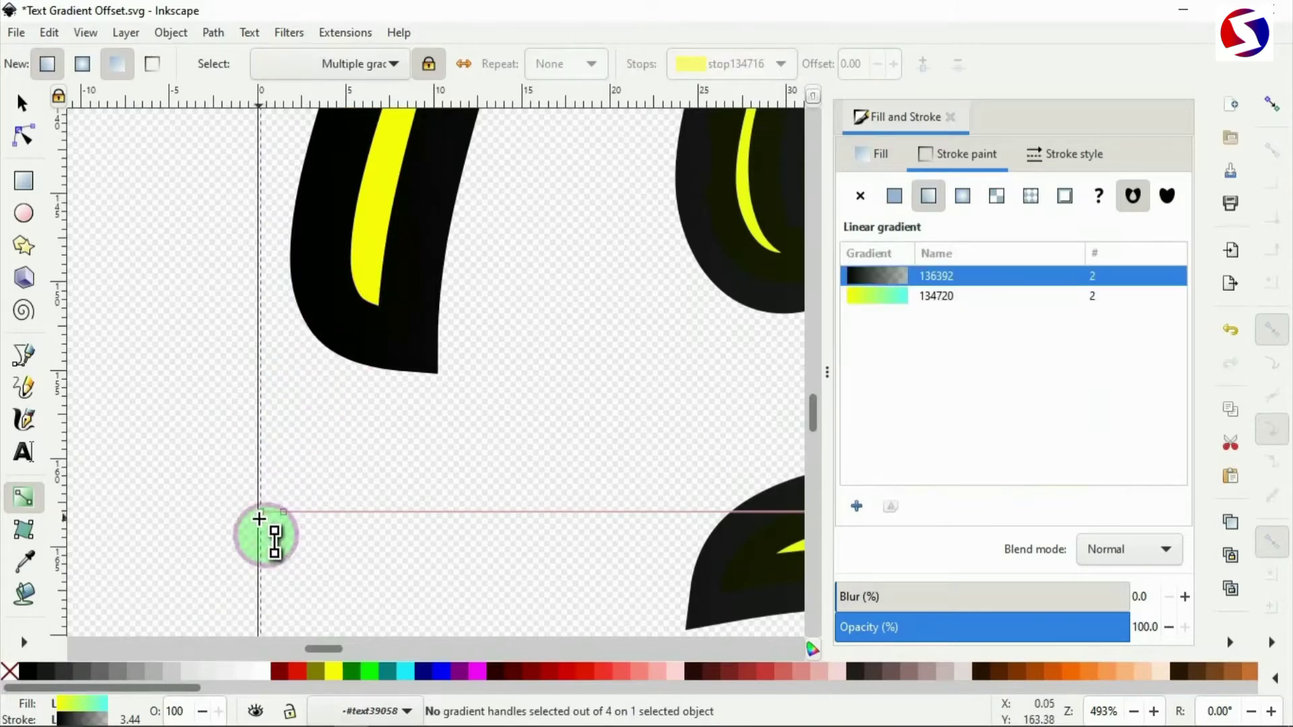
click(262, 512)
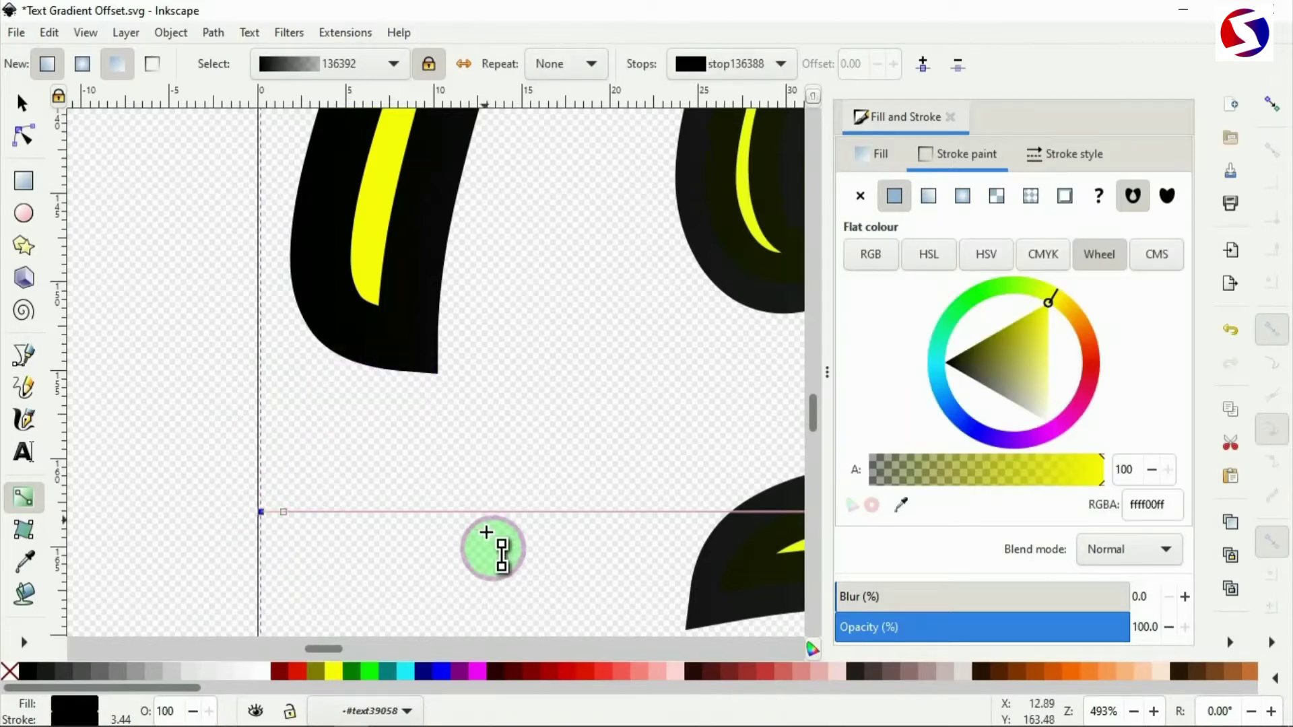
click(425, 671)
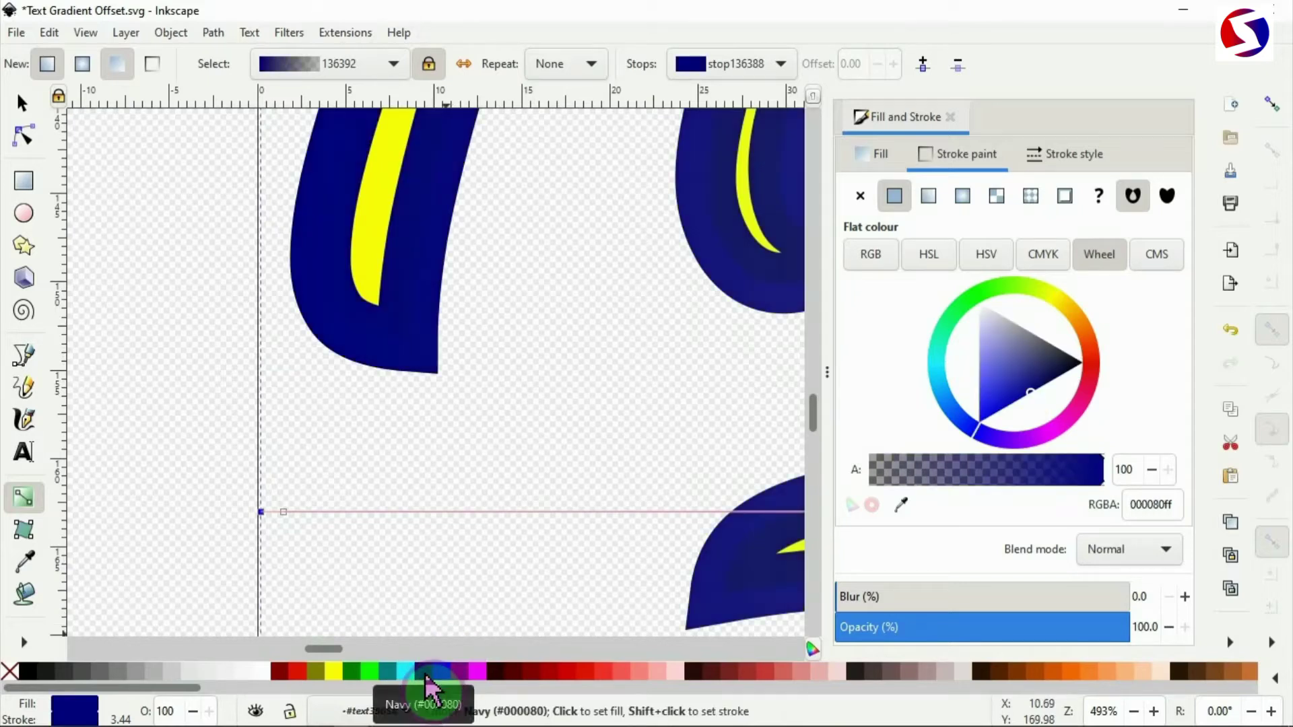
Step: Colour the end stop of the lower text's stroke gradient red (#FF0000)
scroll(416, 568, right, 2)
scroll(415, 567, down, 4)
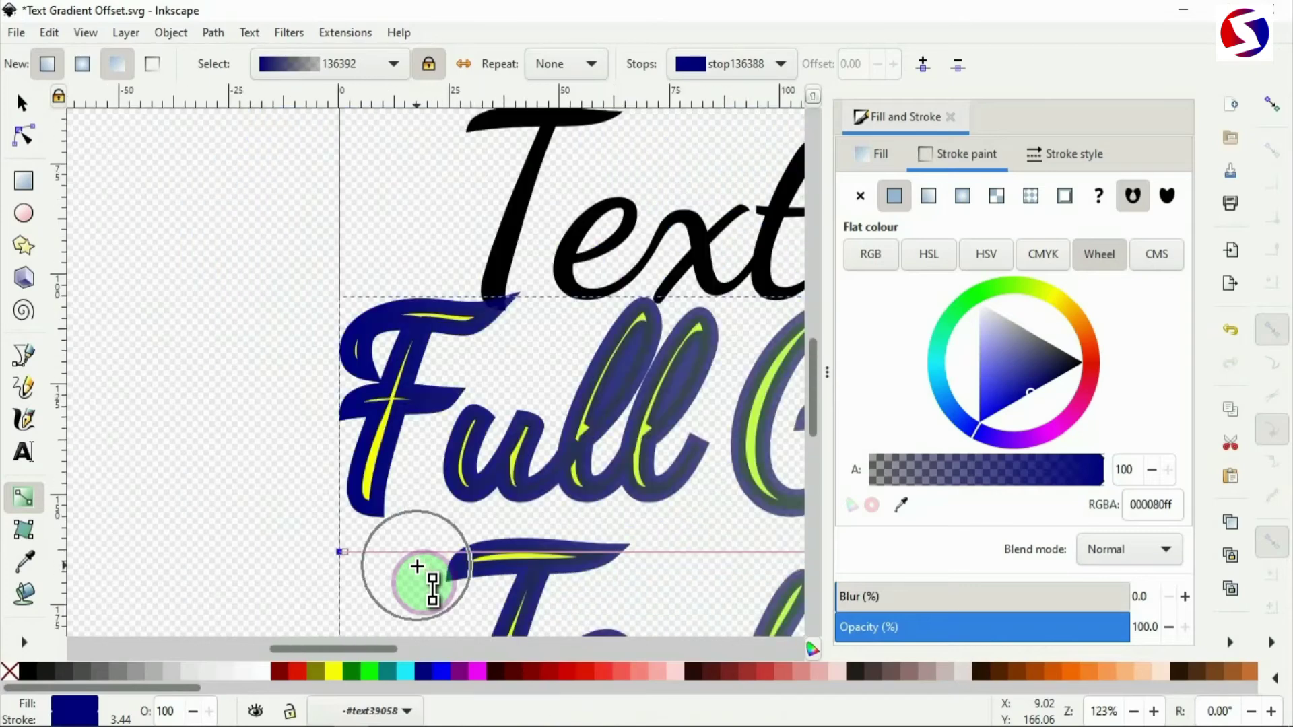
scroll(424, 564, down, 2)
scroll(437, 558, right, 1)
scroll(436, 558, right, 10)
scroll(437, 558, down, 1)
scroll(589, 448, up, 6)
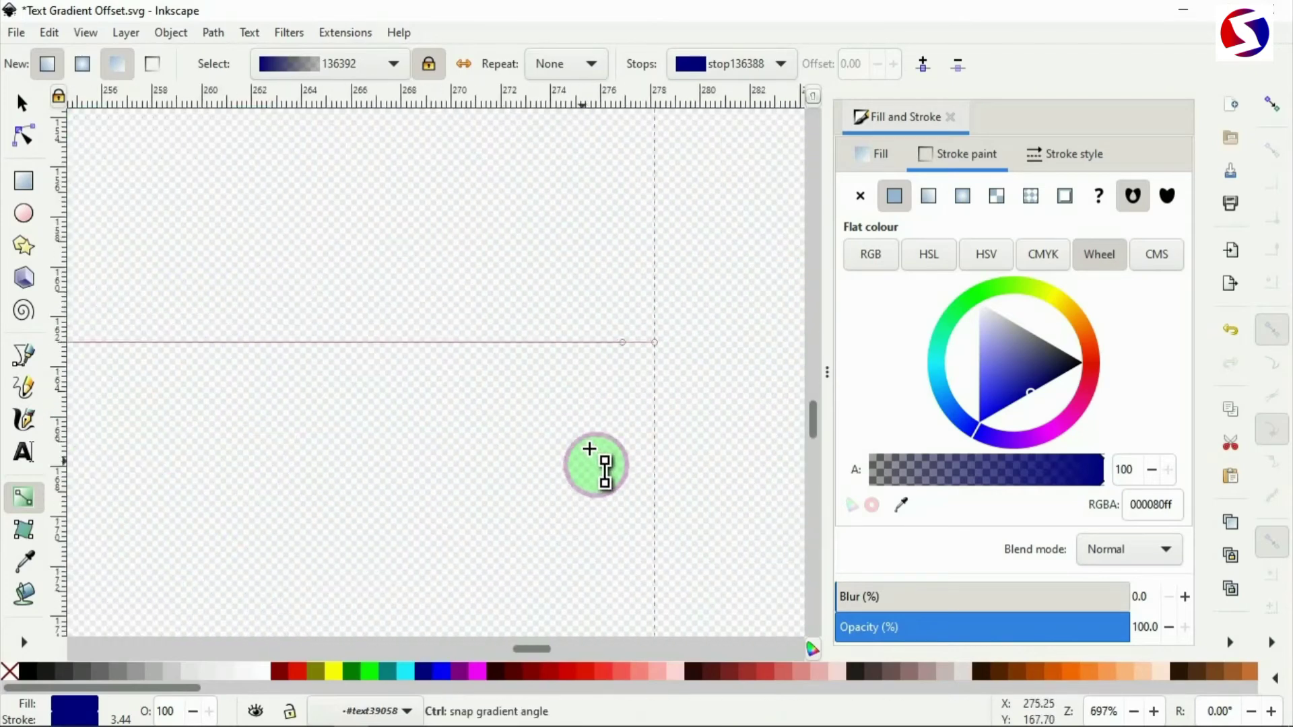
scroll(651, 342, up, 3)
click(622, 518)
click(654, 518)
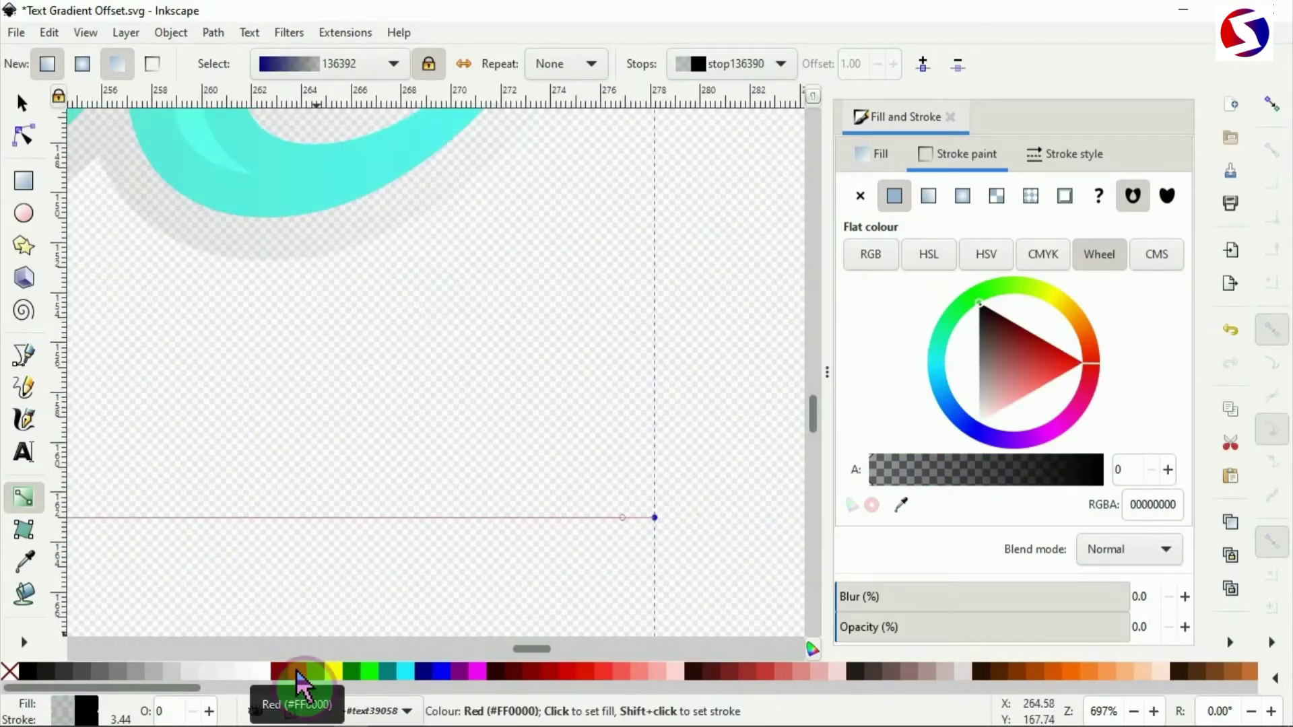
click(297, 672)
Step: Select both the gradient text and the black text and centre them on the vertical axis relative to Last selected
scroll(433, 490, down, 8)
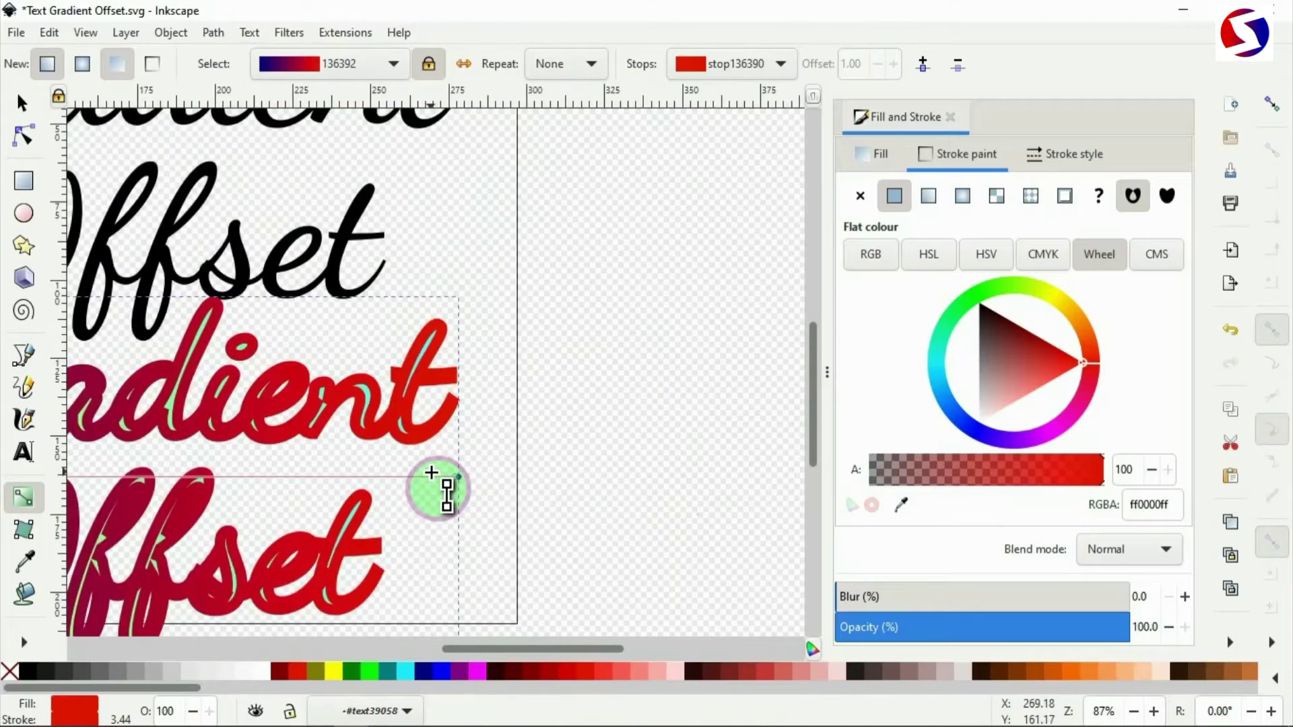
scroll(431, 473, left, 5)
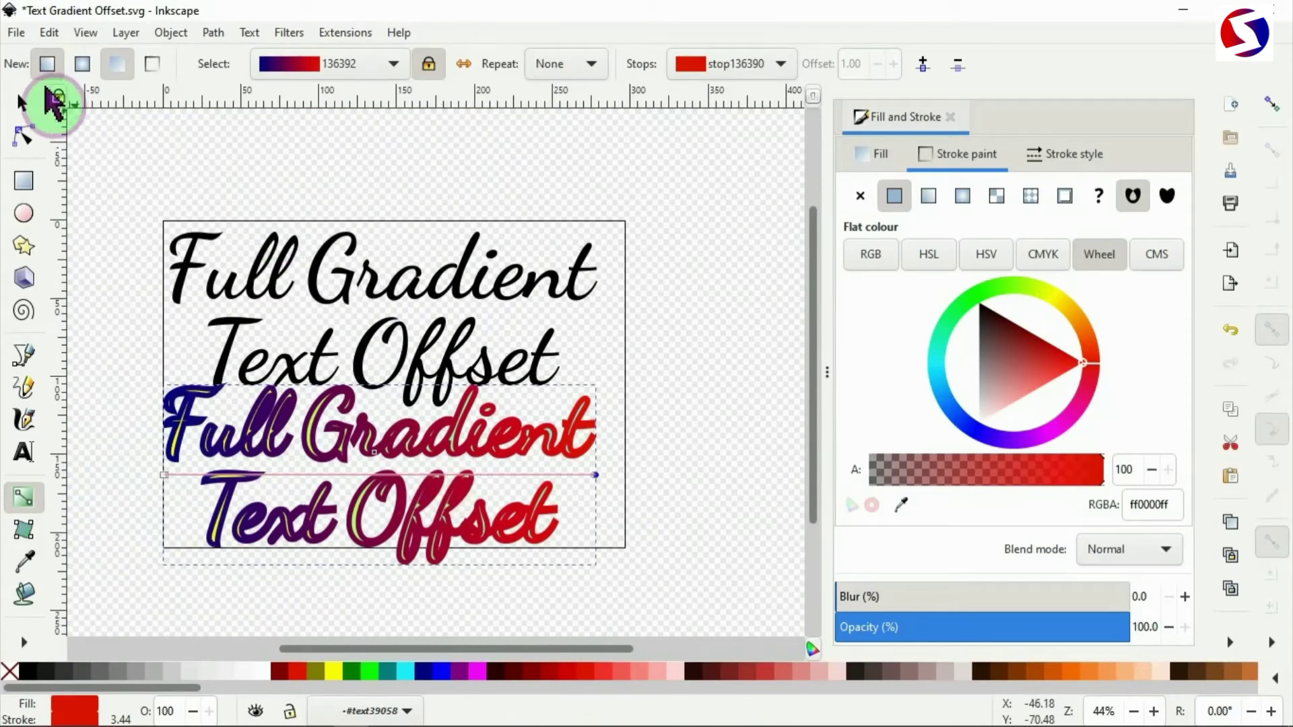
click(22, 105)
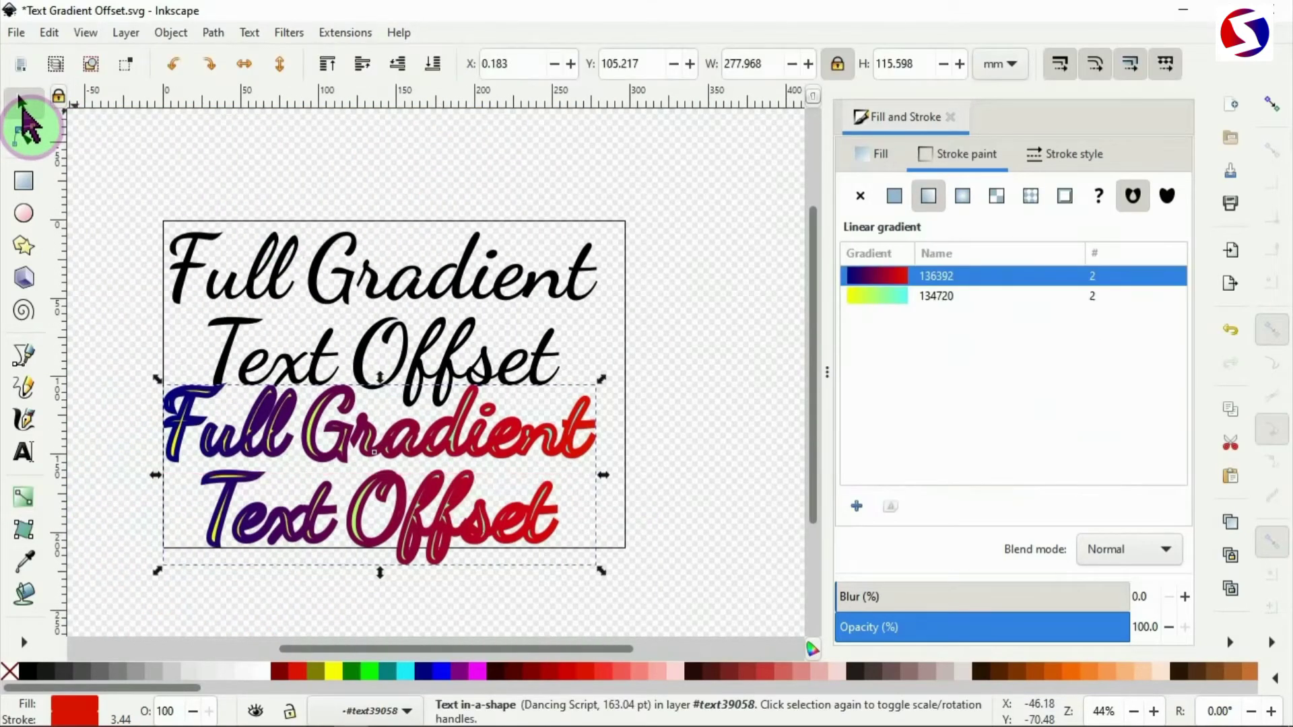
key(shift)
shift+click(461, 287)
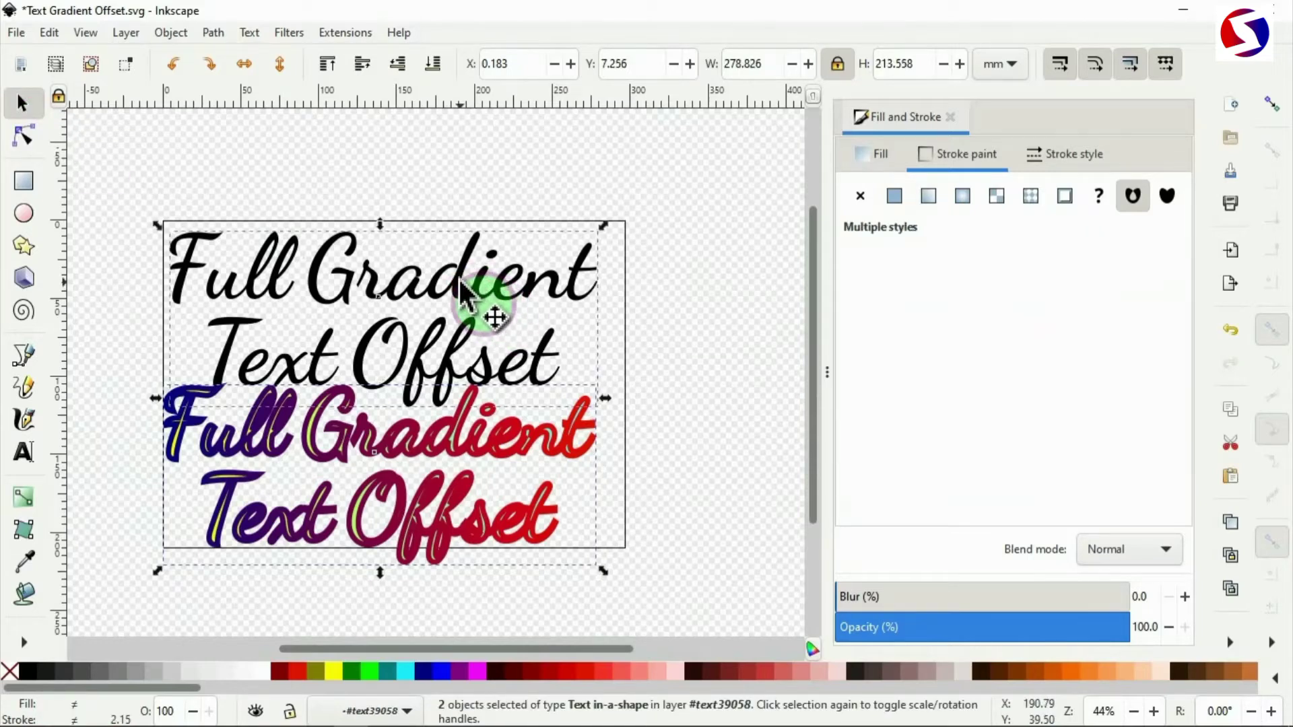
click(693, 579)
mouse_move(694, 579)
mouse_down()
mouse_move(521, 581)
mouse_move(223, 551)
mouse_move(102, 453)
mouse_move(112, 220)
mouse_move(124, 201)
mouse_up()
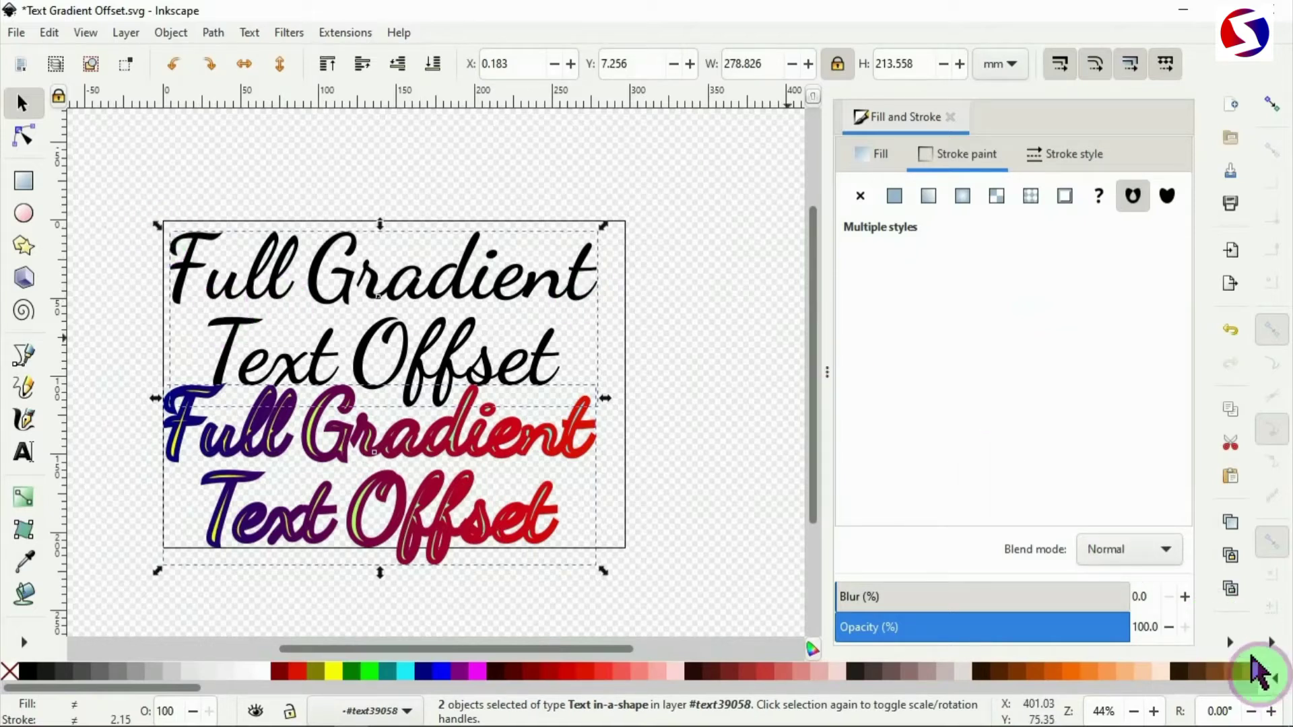
click(1234, 644)
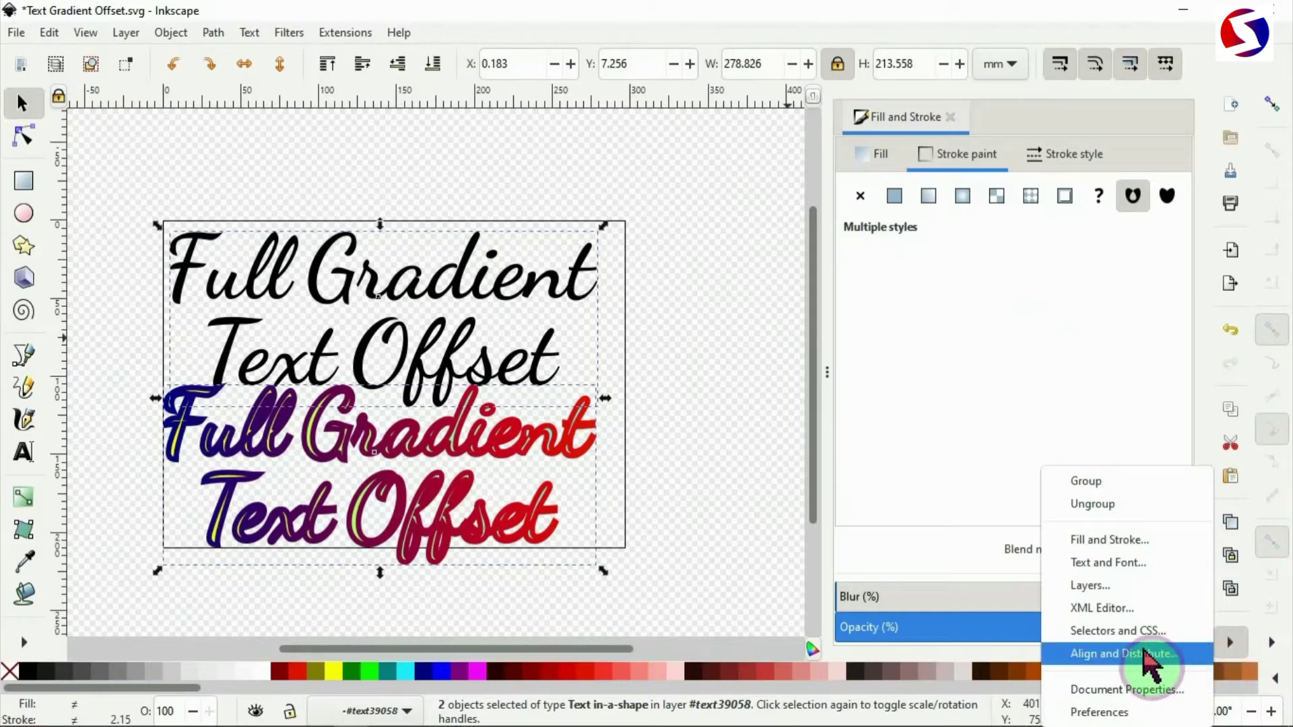
click(1193, 654)
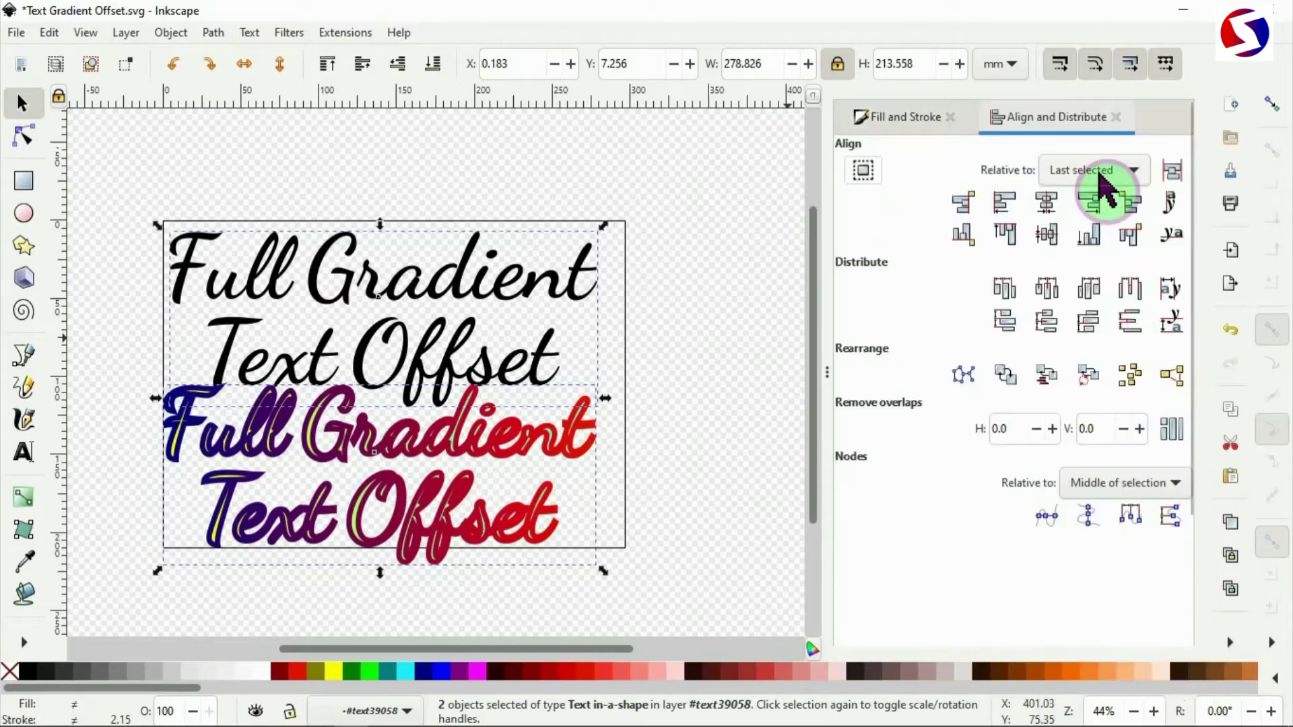
click(1100, 177)
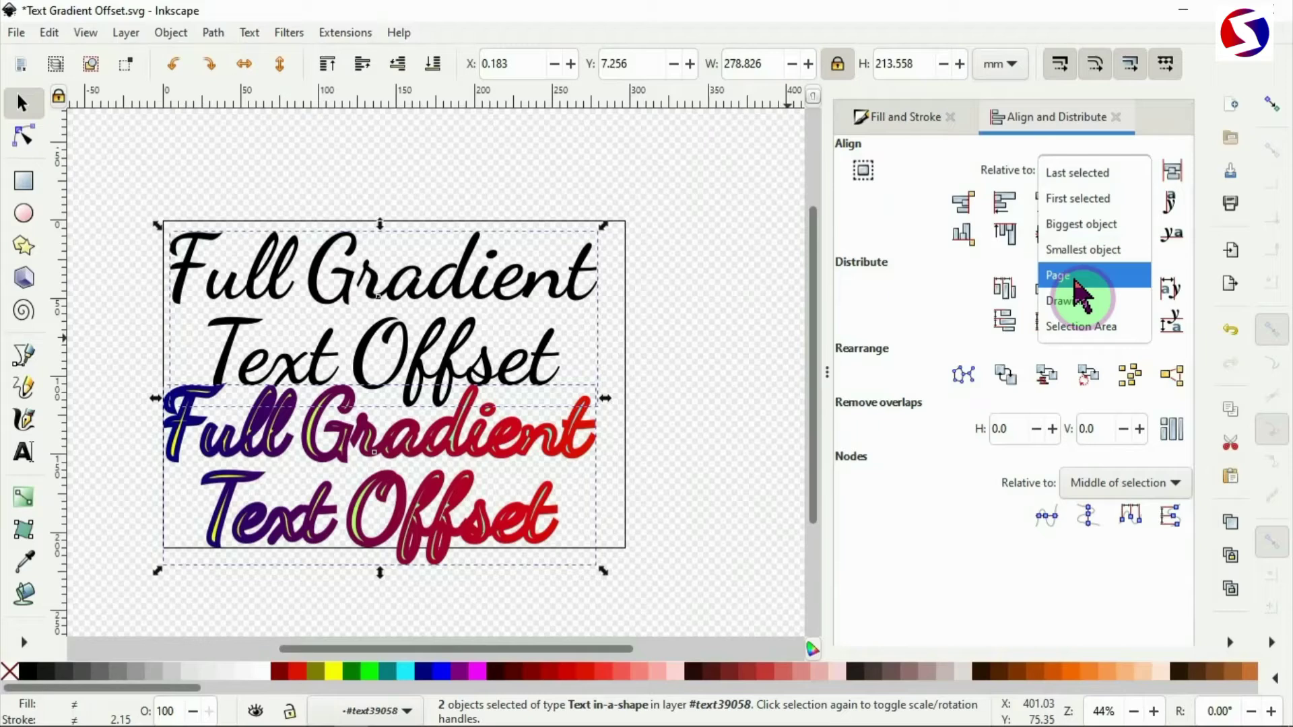
click(1077, 174)
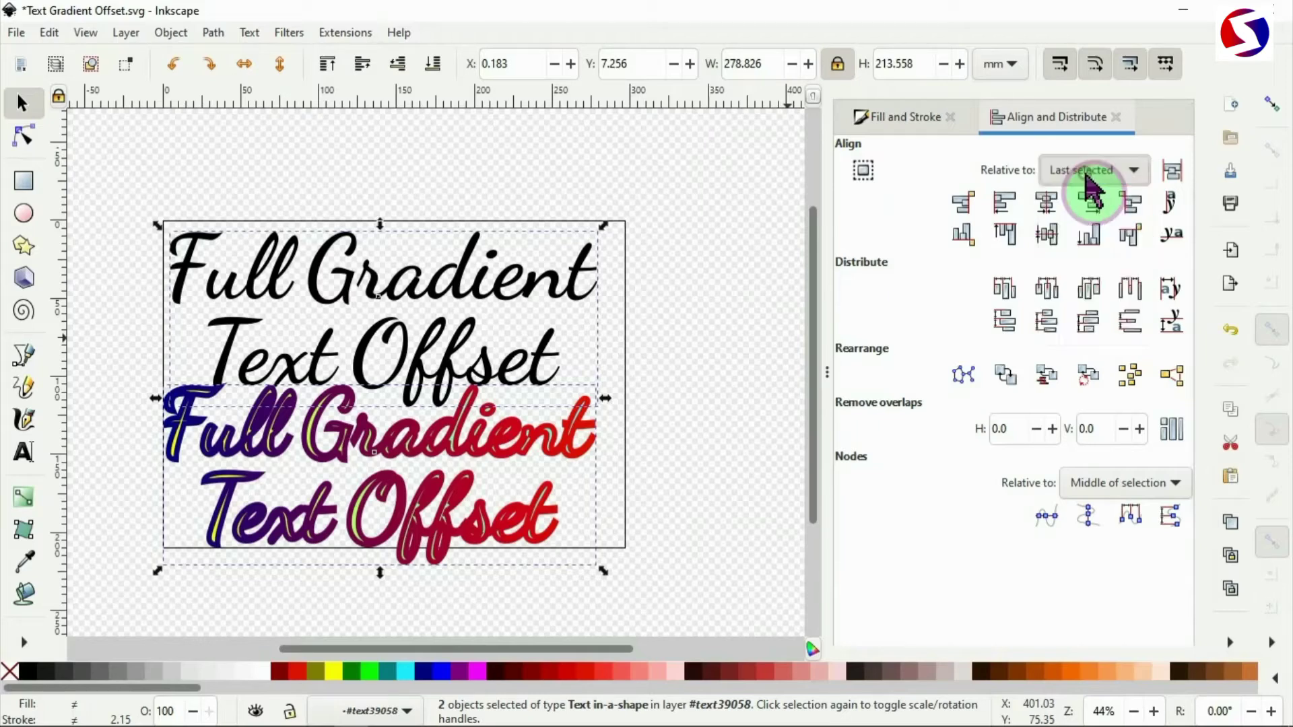
click(1049, 209)
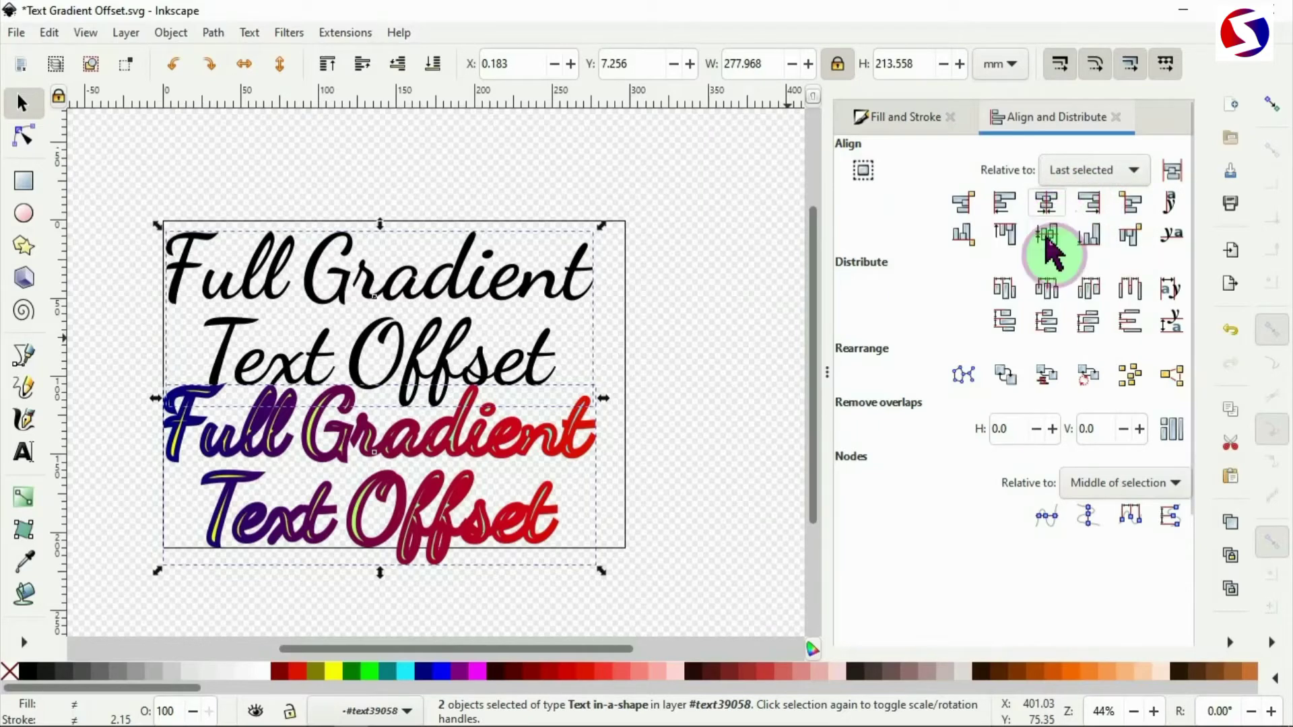
Step: Centre both texts on the horizontal axis relative to Last selected and move them about 72 mm up onto the page
click(1048, 236)
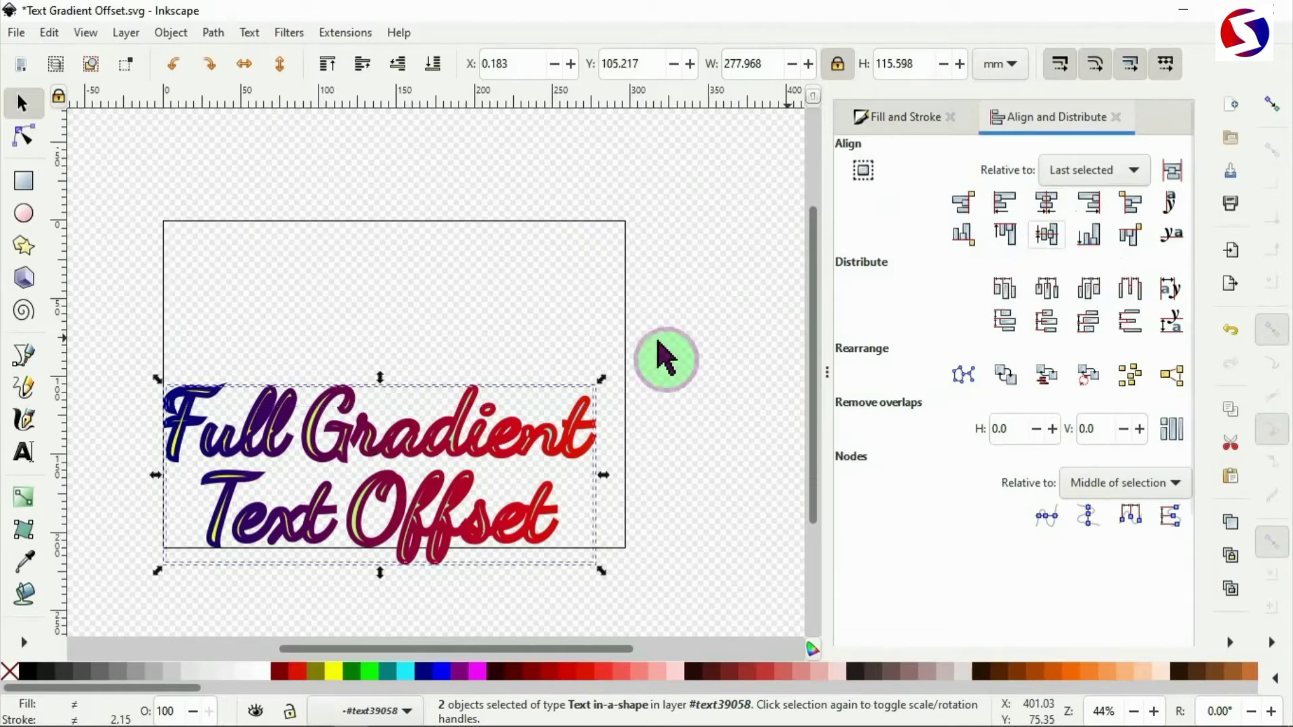
drag(470, 426, 475, 307)
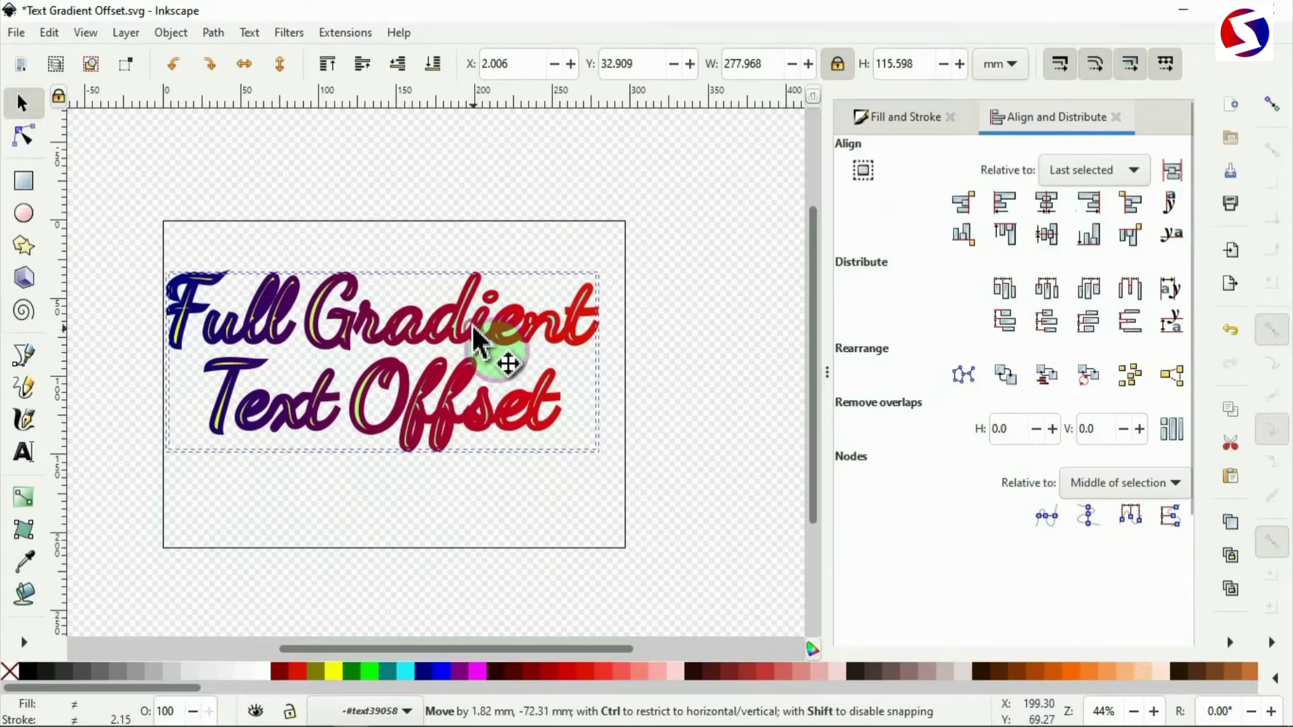
click(698, 335)
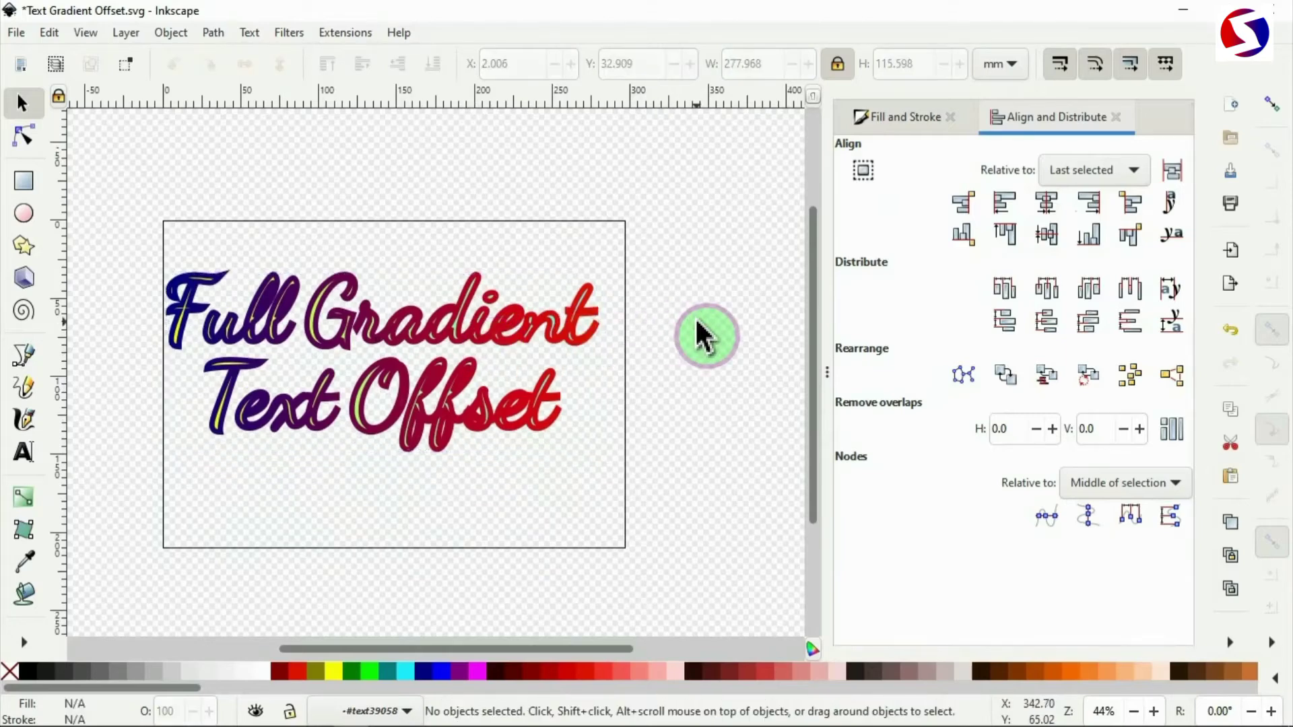
Step: Select the gradient text and lower it to the bottom, behind the black text
scroll(458, 343, up, 1)
click(453, 340)
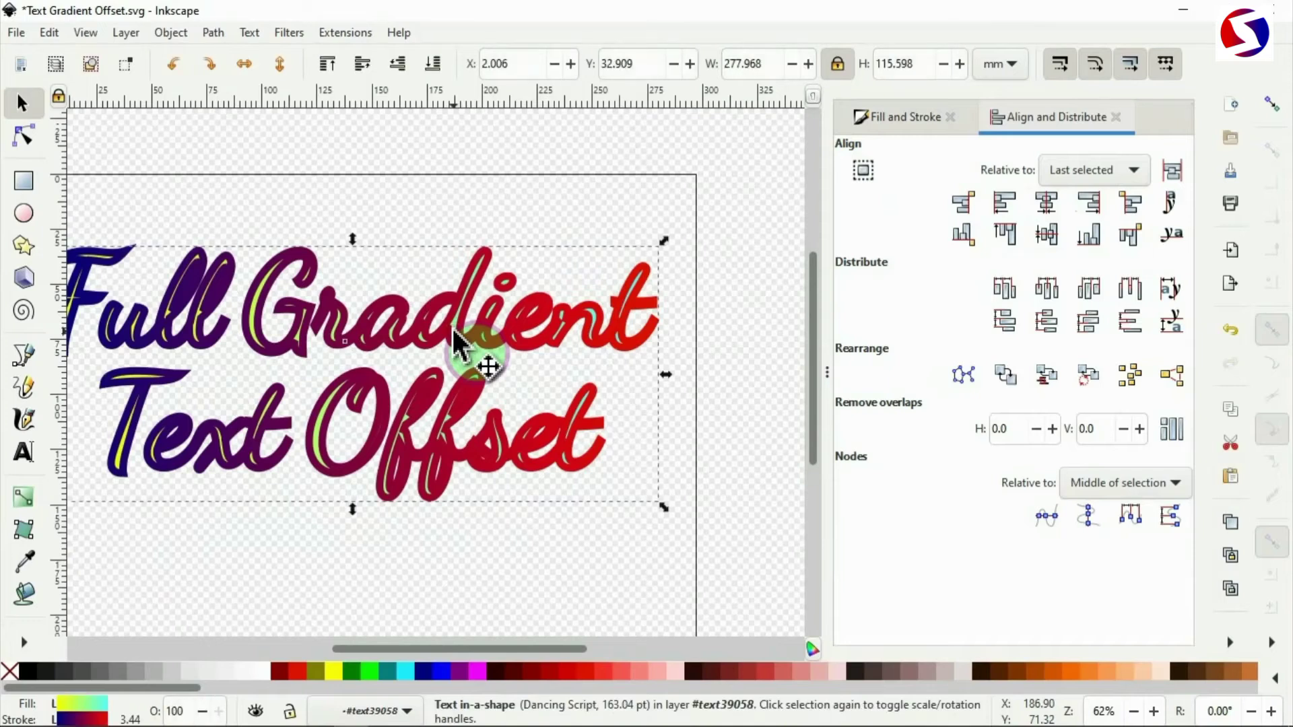
click(432, 67)
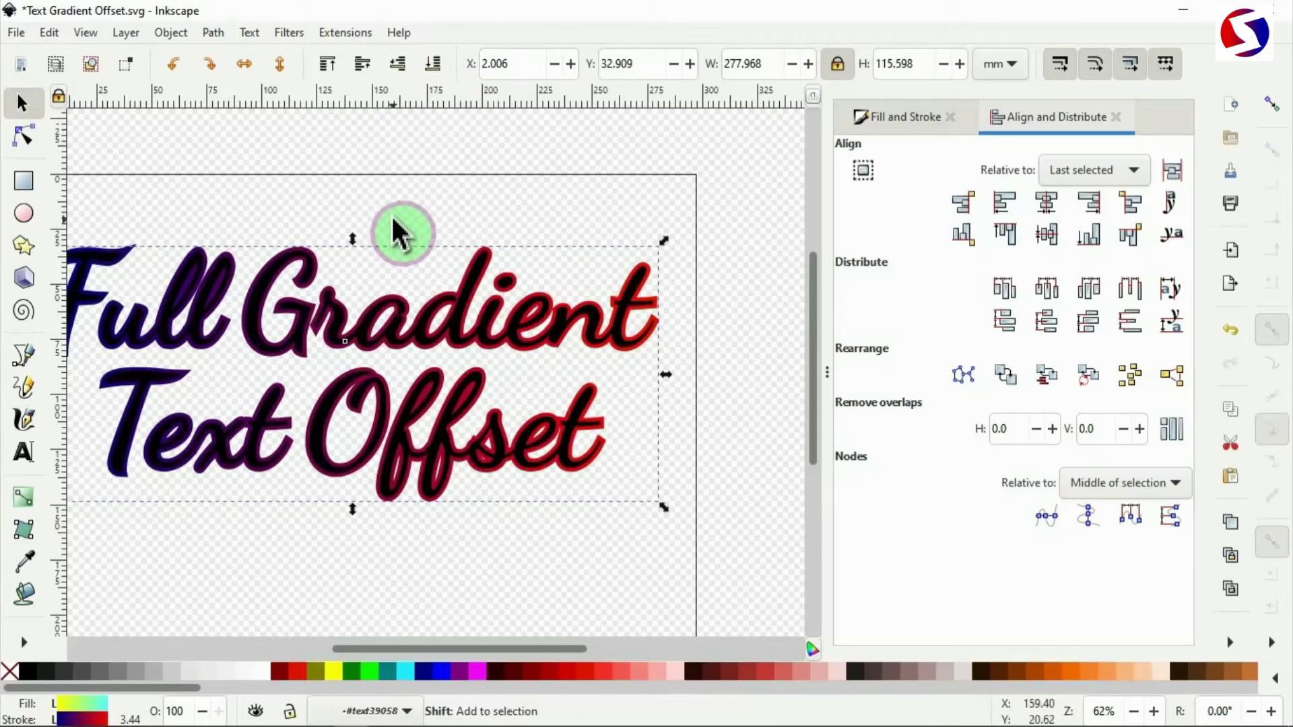
scroll(398, 231, left, 3)
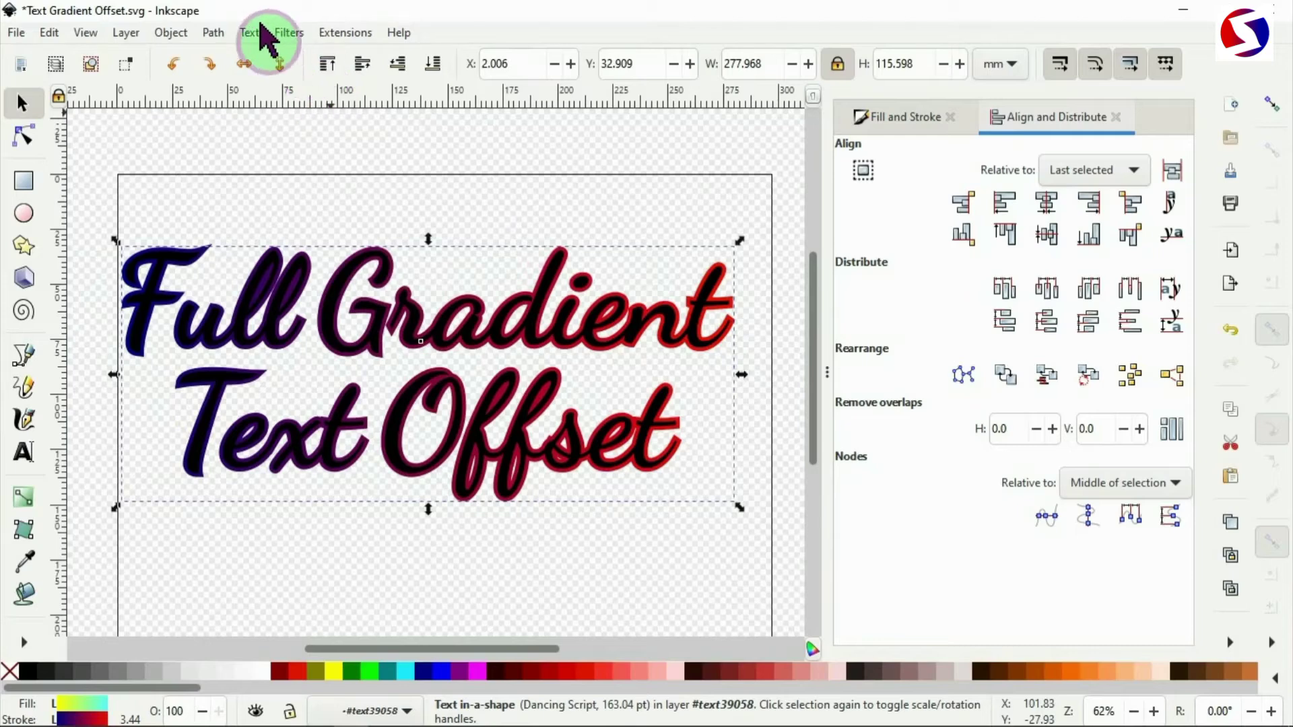
Step: Apply a Dynamic Offset to the gradient text and outset it by about 6.06 pt around the black lettering
click(215, 33)
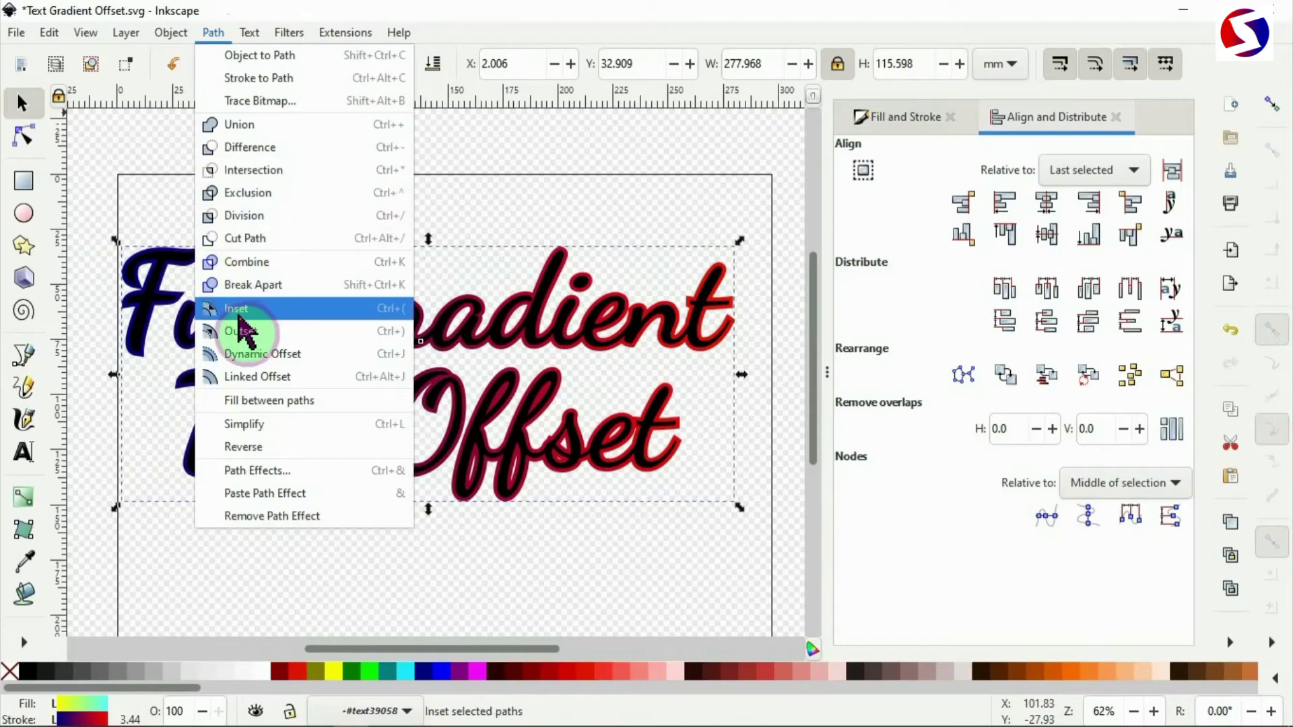
click(306, 355)
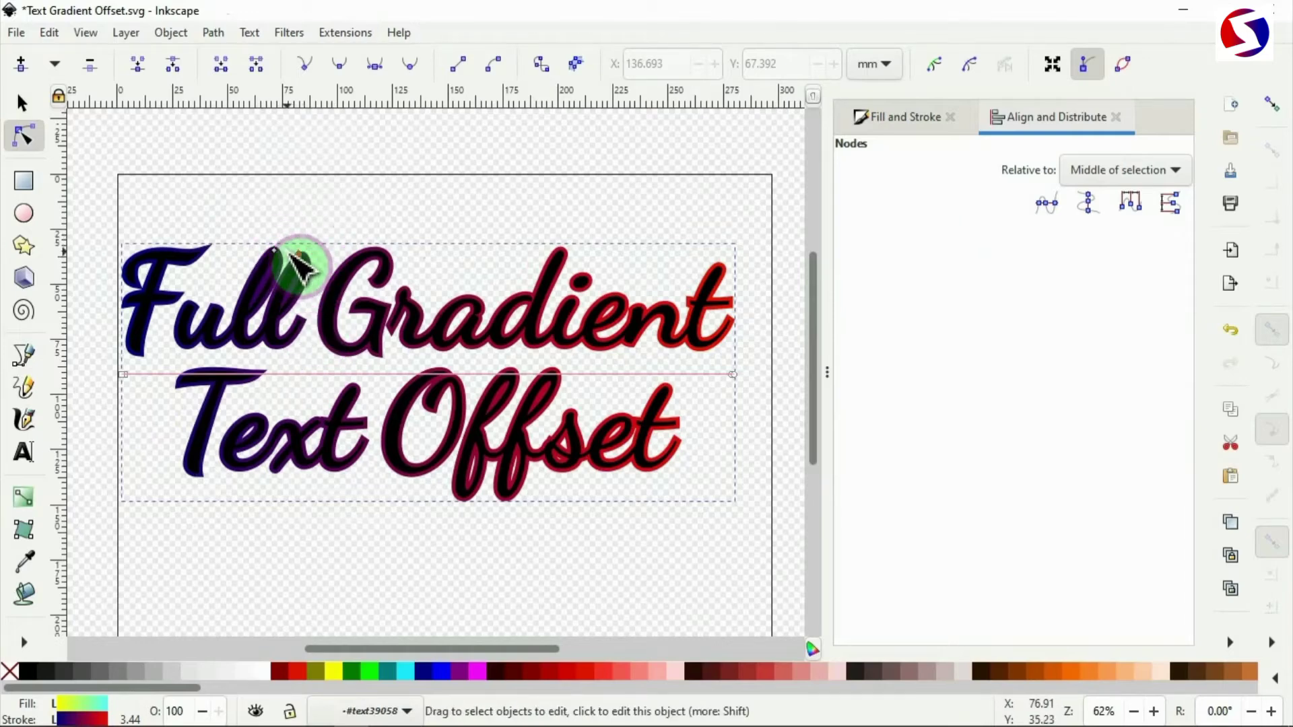
scroll(289, 253, up, 1)
scroll(284, 259, up, 1)
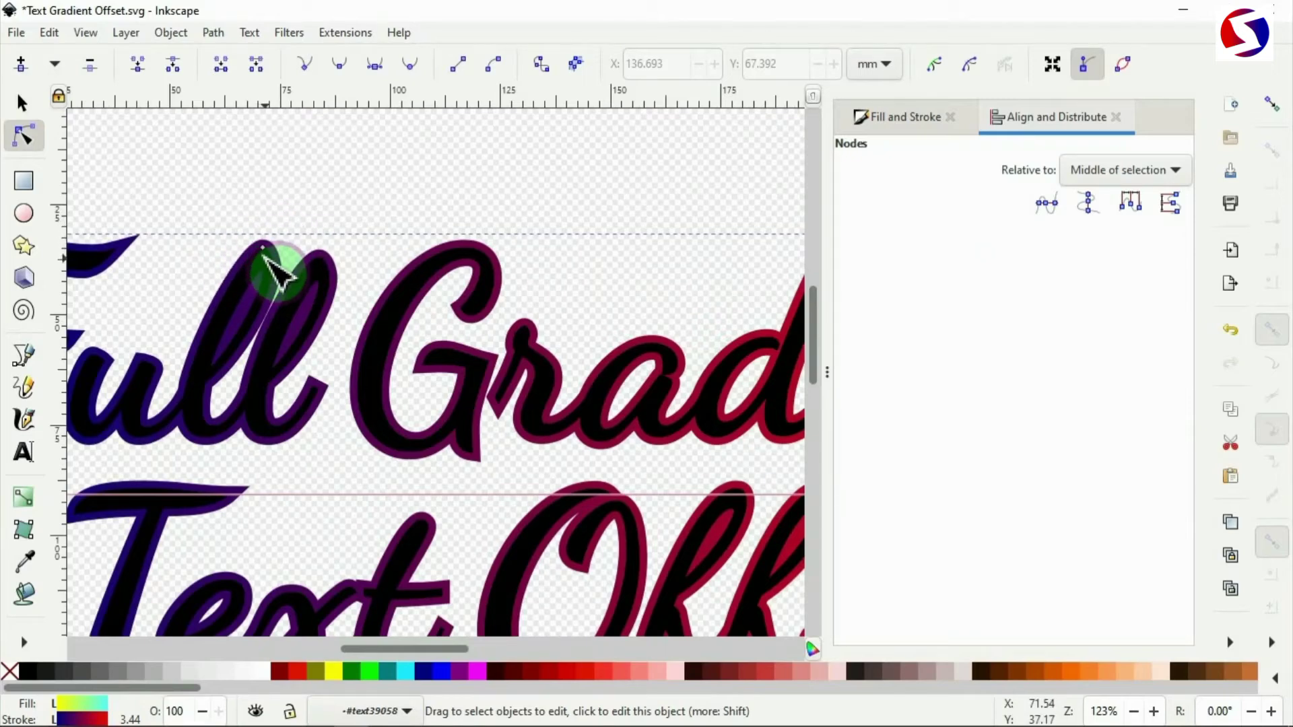
scroll(278, 273, down, 2)
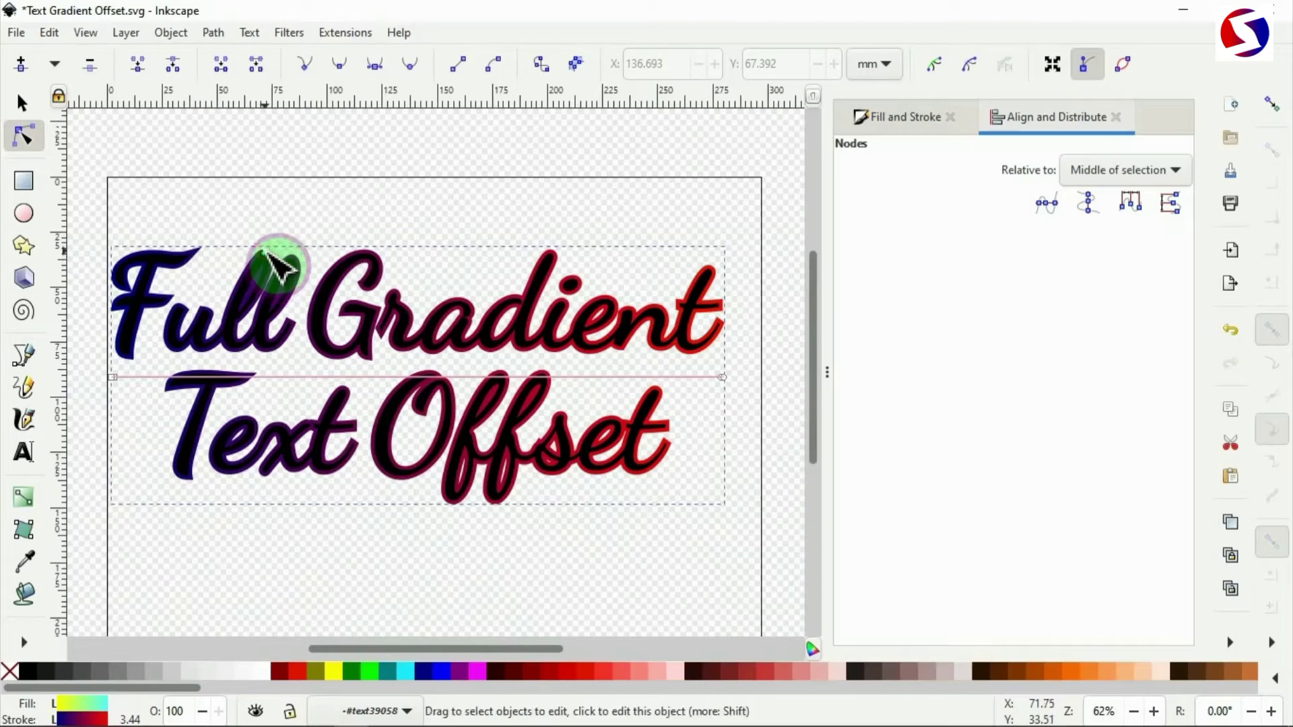
drag(267, 244, 266, 239)
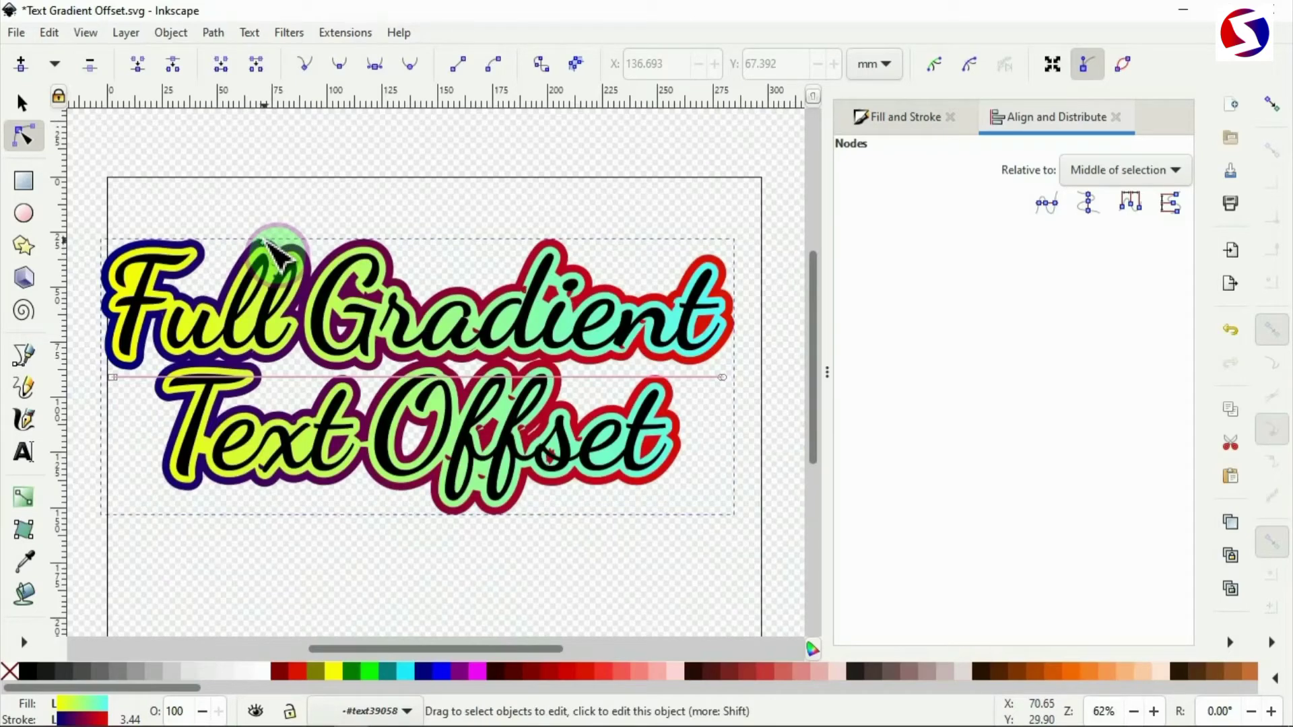
mouse_move(265, 240)
mouse_down()
mouse_move(268, 220)
mouse_move(266, 241)
mouse_up()
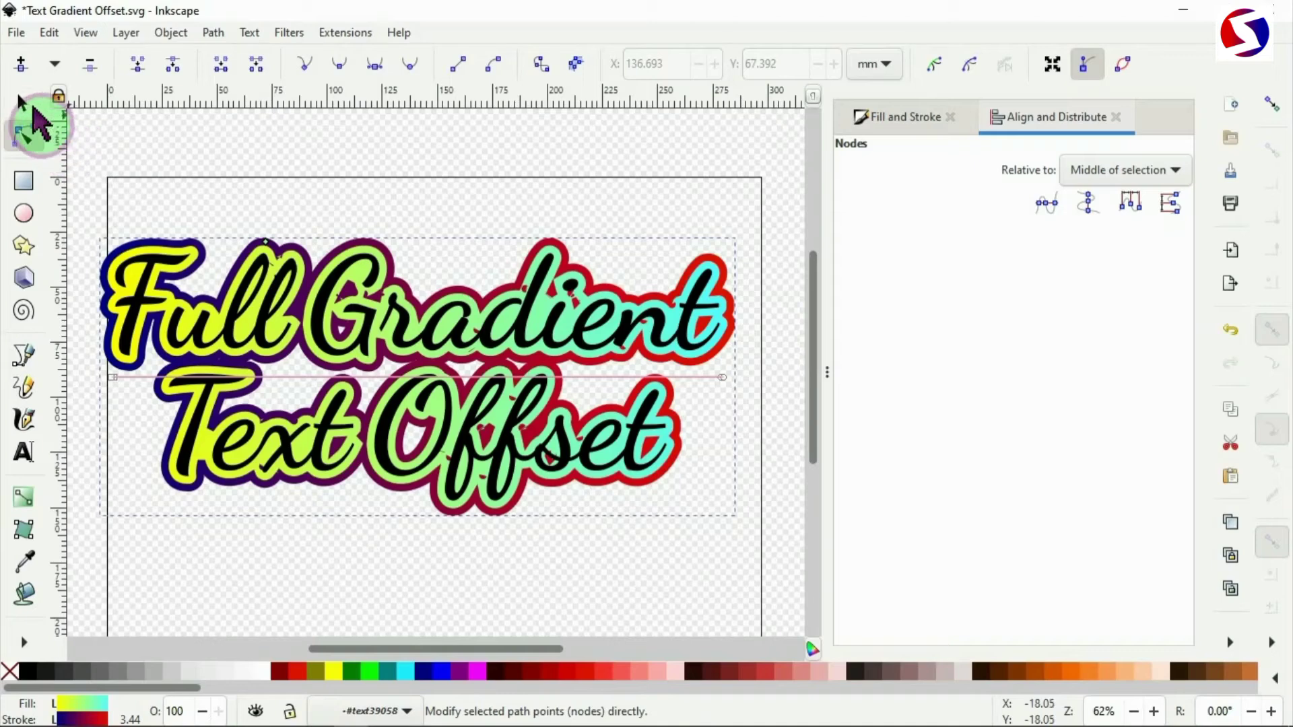
click(20, 102)
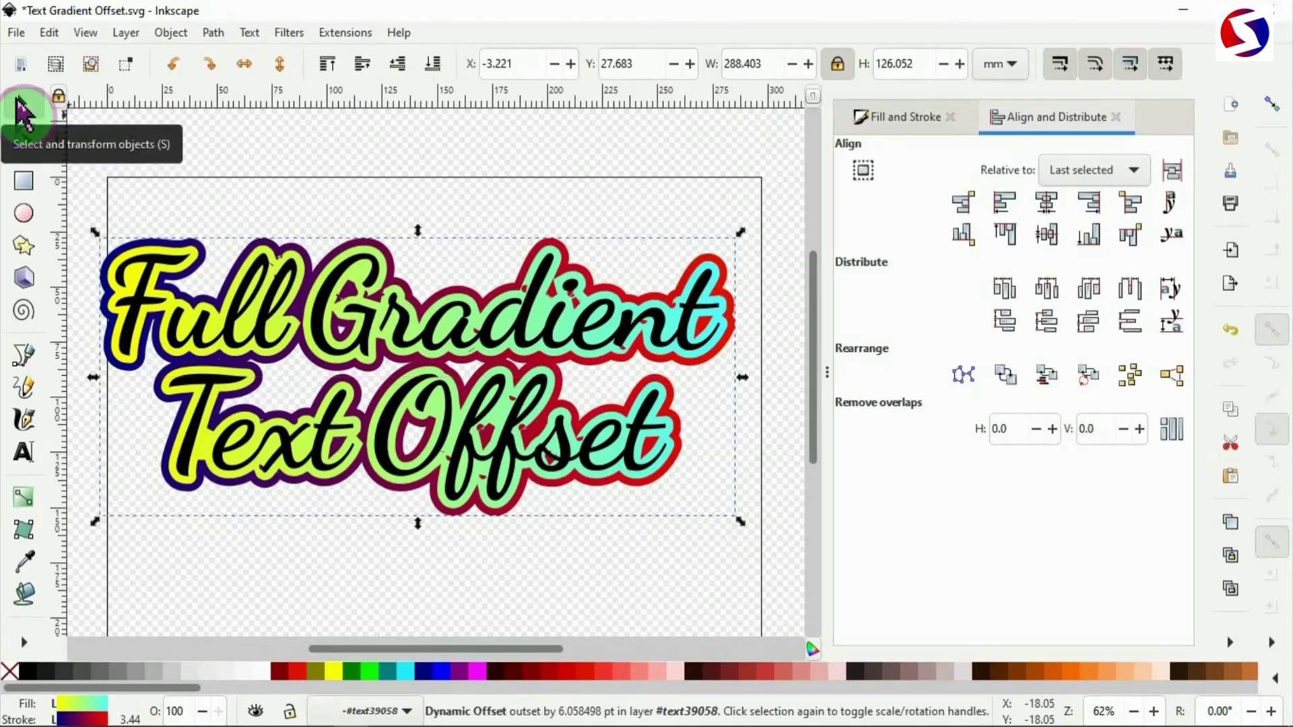
Step: Move the black text about 127 mm down, clear of the gradient offset shape
click(367, 340)
scroll(380, 313, down, 4)
scroll(388, 242, up, 2)
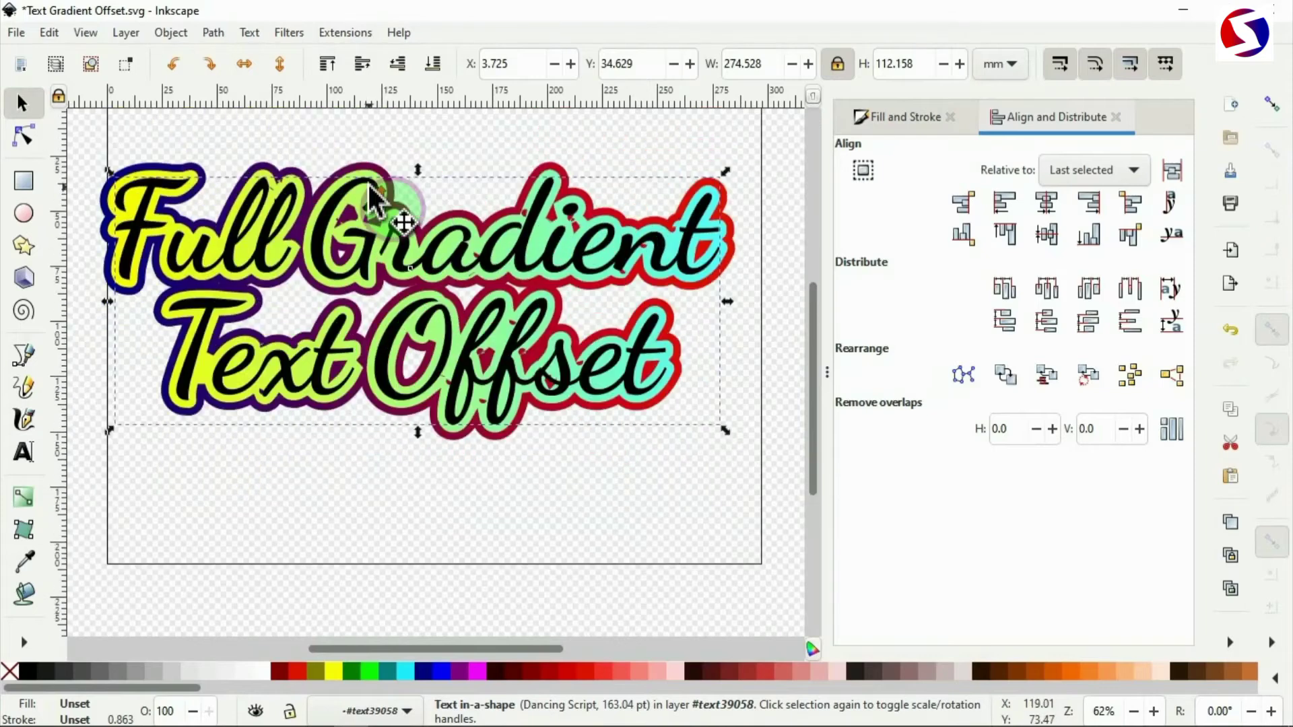
drag(373, 299, 377, 582)
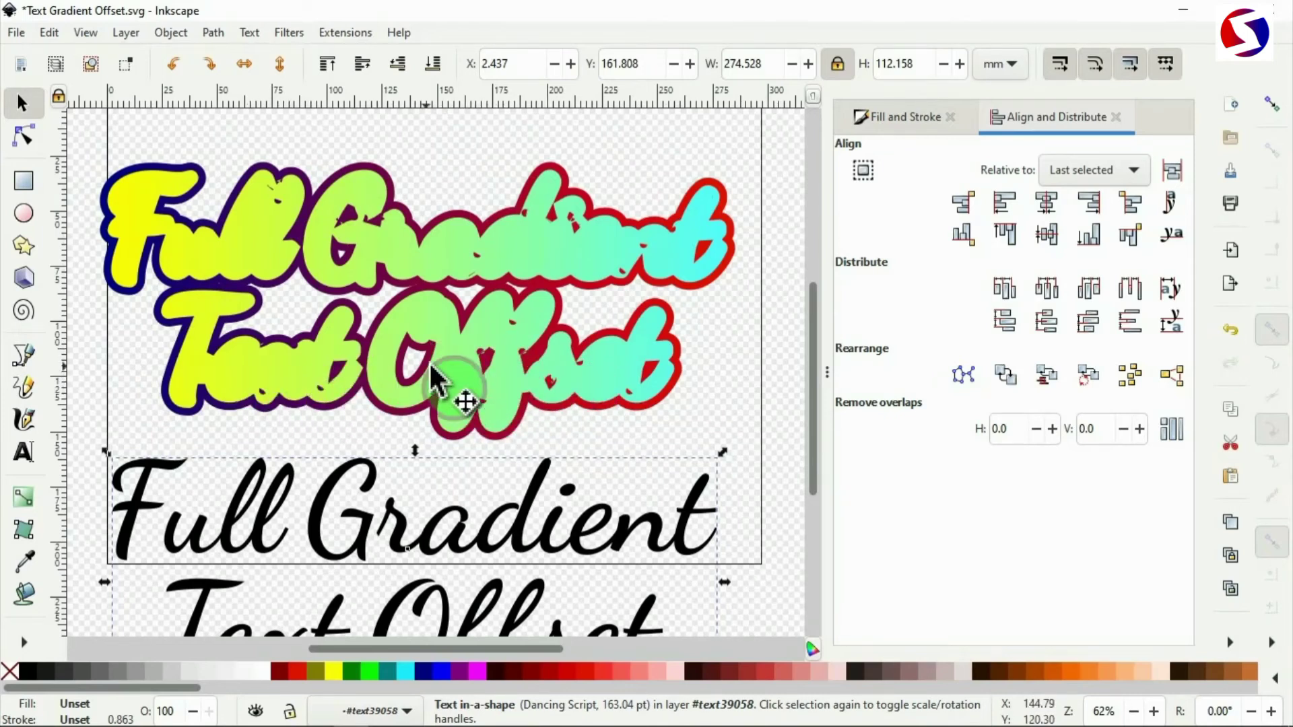
Step: Convert the gradient offset shape to a path and display its nodes for editing
click(495, 343)
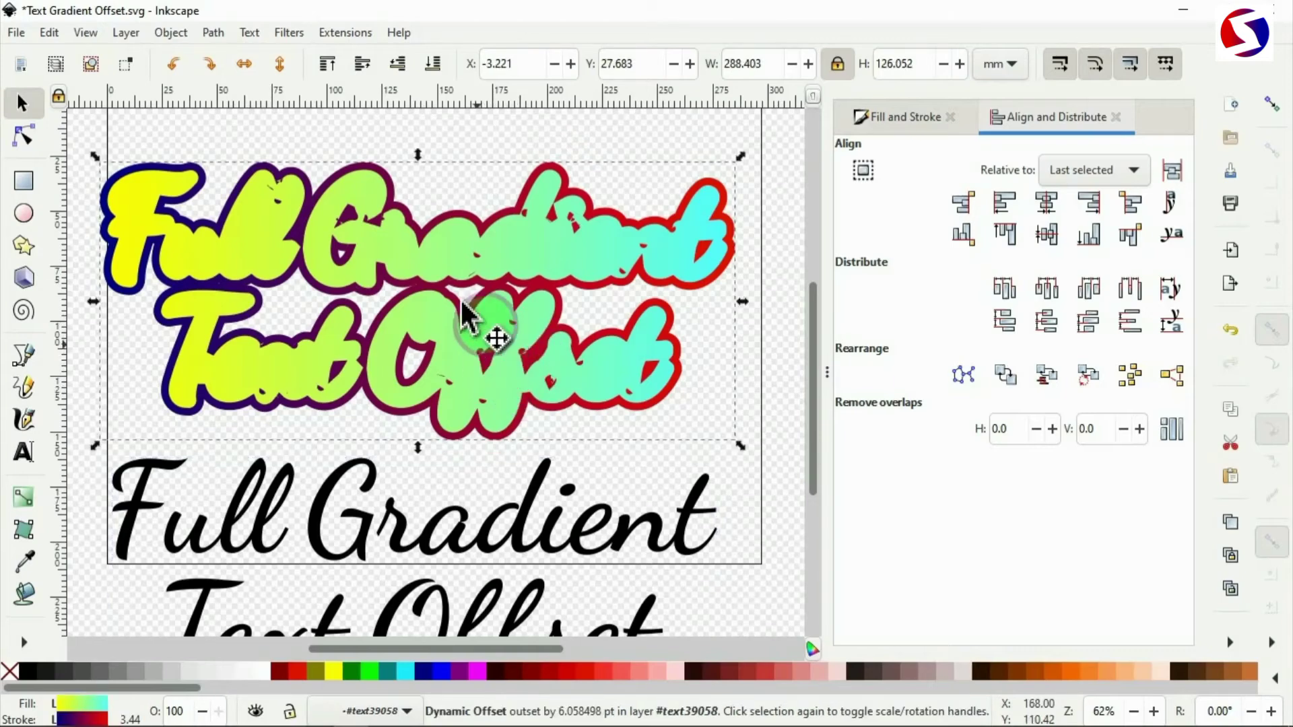
click(213, 32)
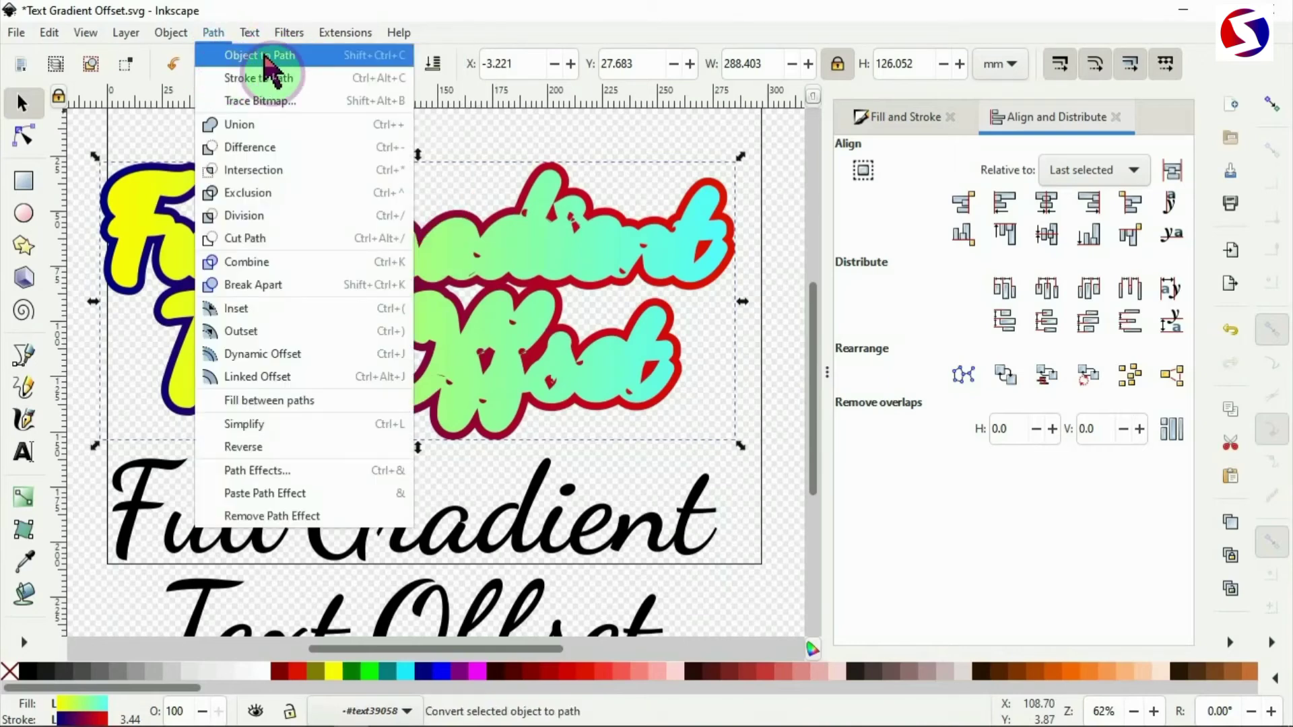
click(322, 62)
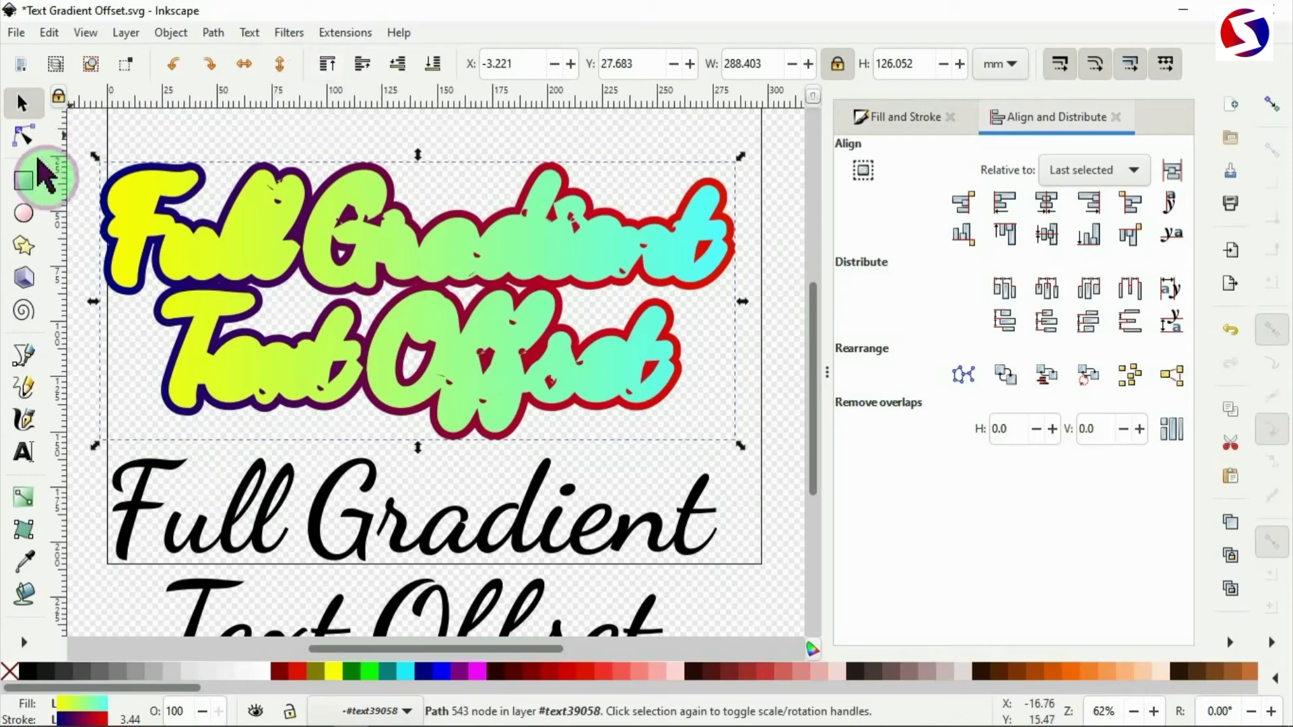
click(23, 136)
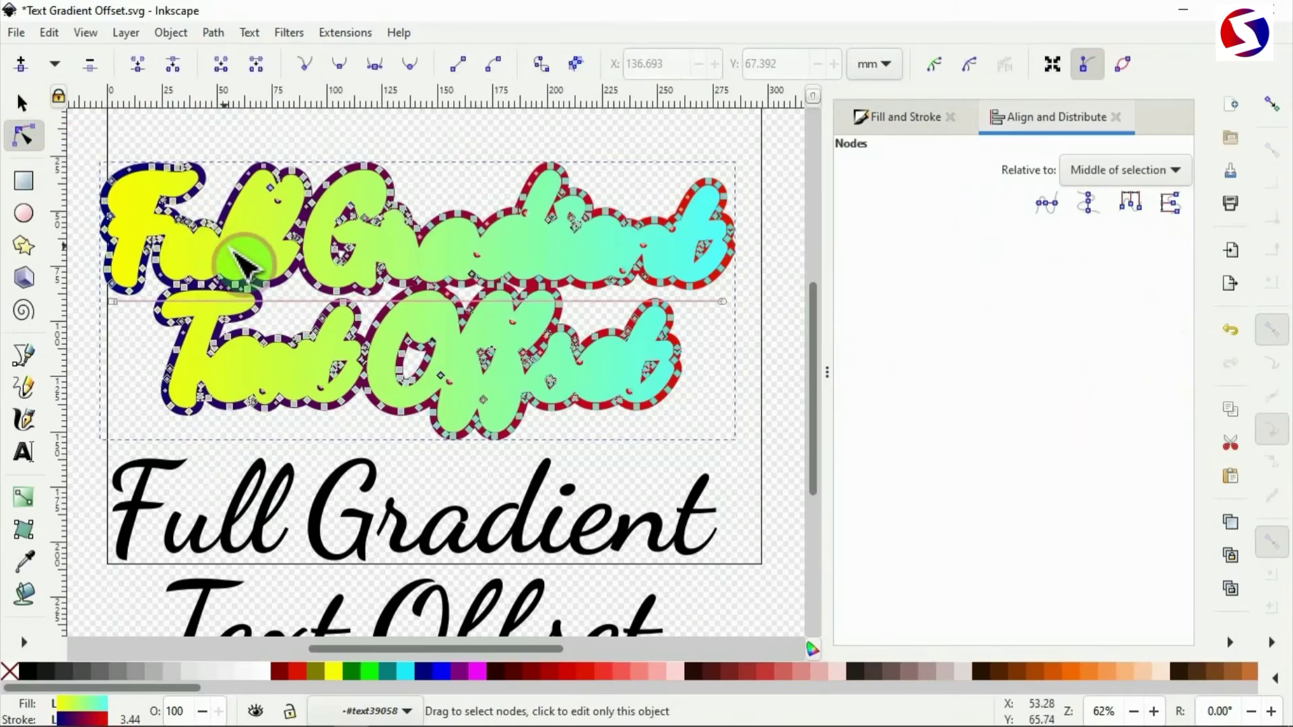
click(261, 260)
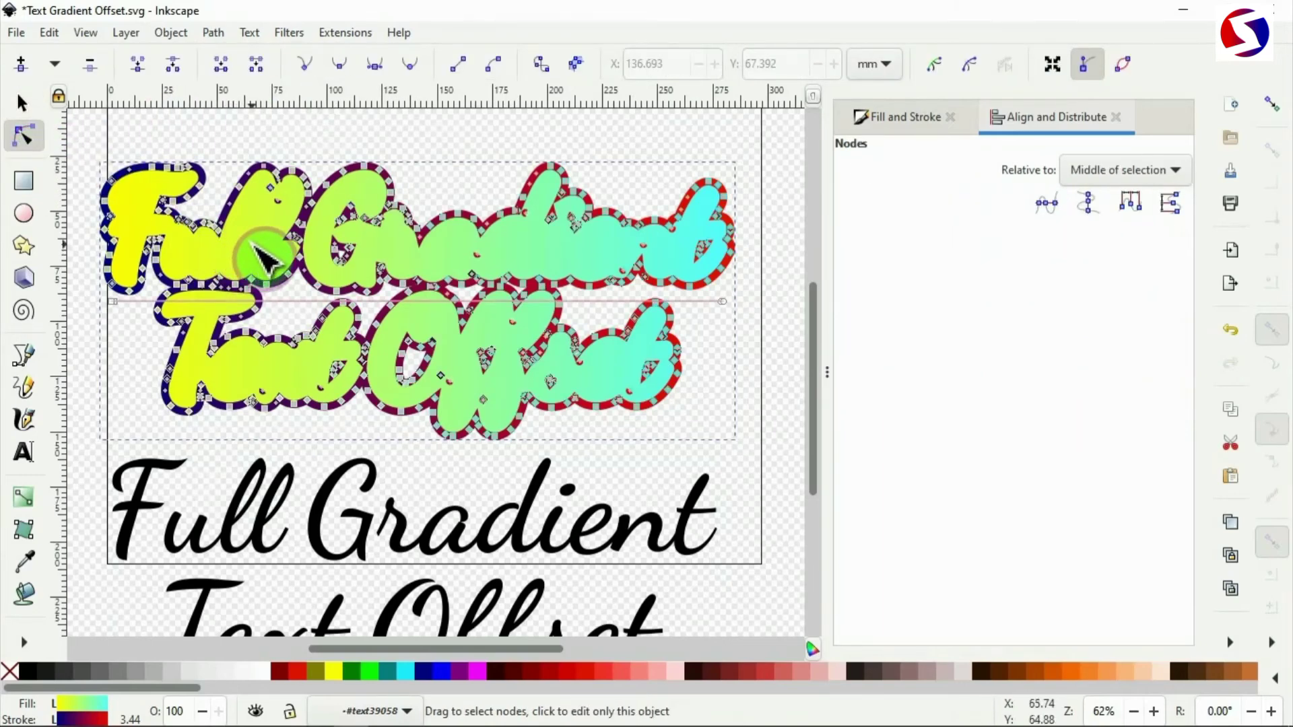
Step: Delete the stray inner nodes within the "ll" of "Full" in the offset path
scroll(264, 258, up, 2)
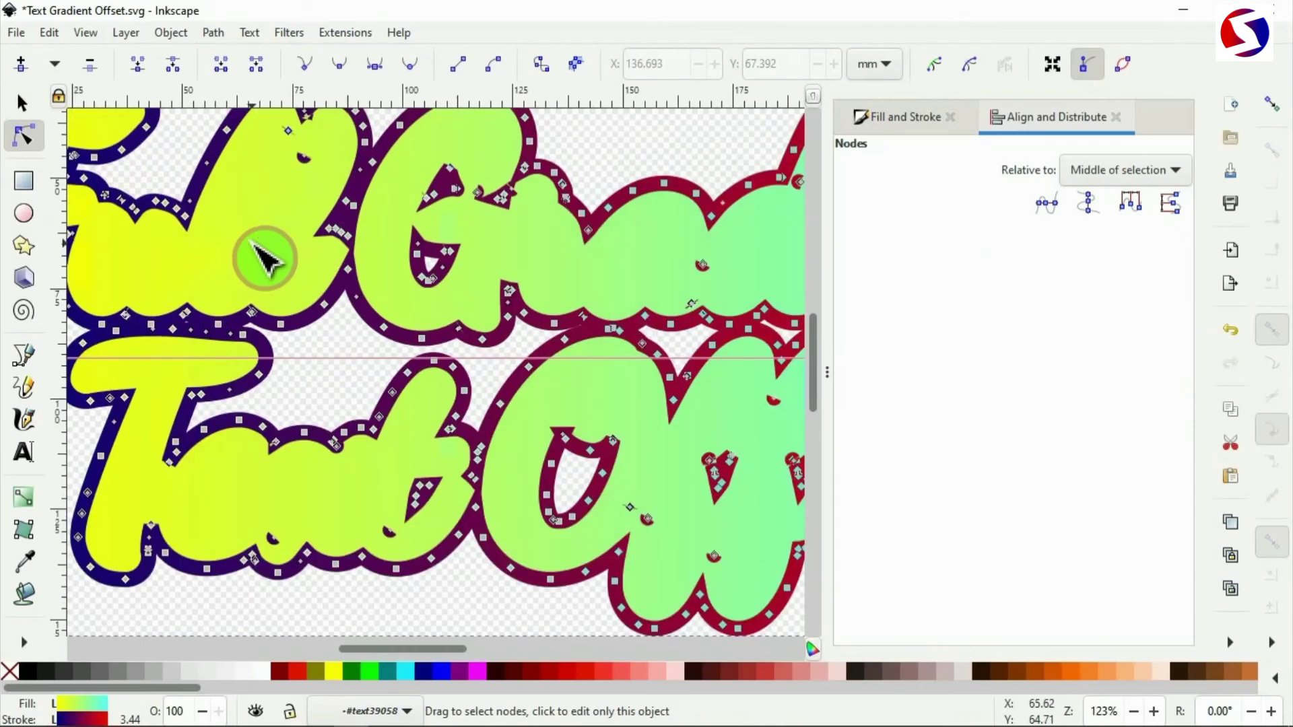
scroll(264, 257, up, 1)
scroll(263, 258, up, 2)
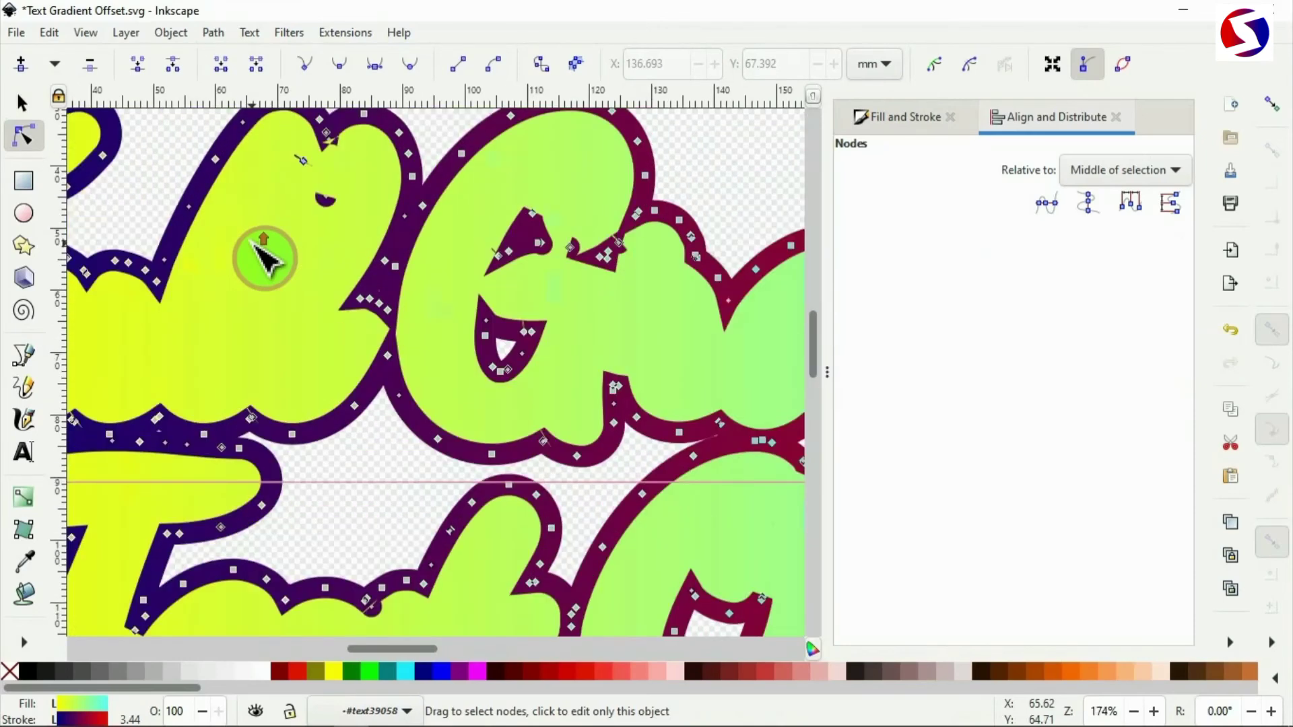
drag(301, 158, 328, 184)
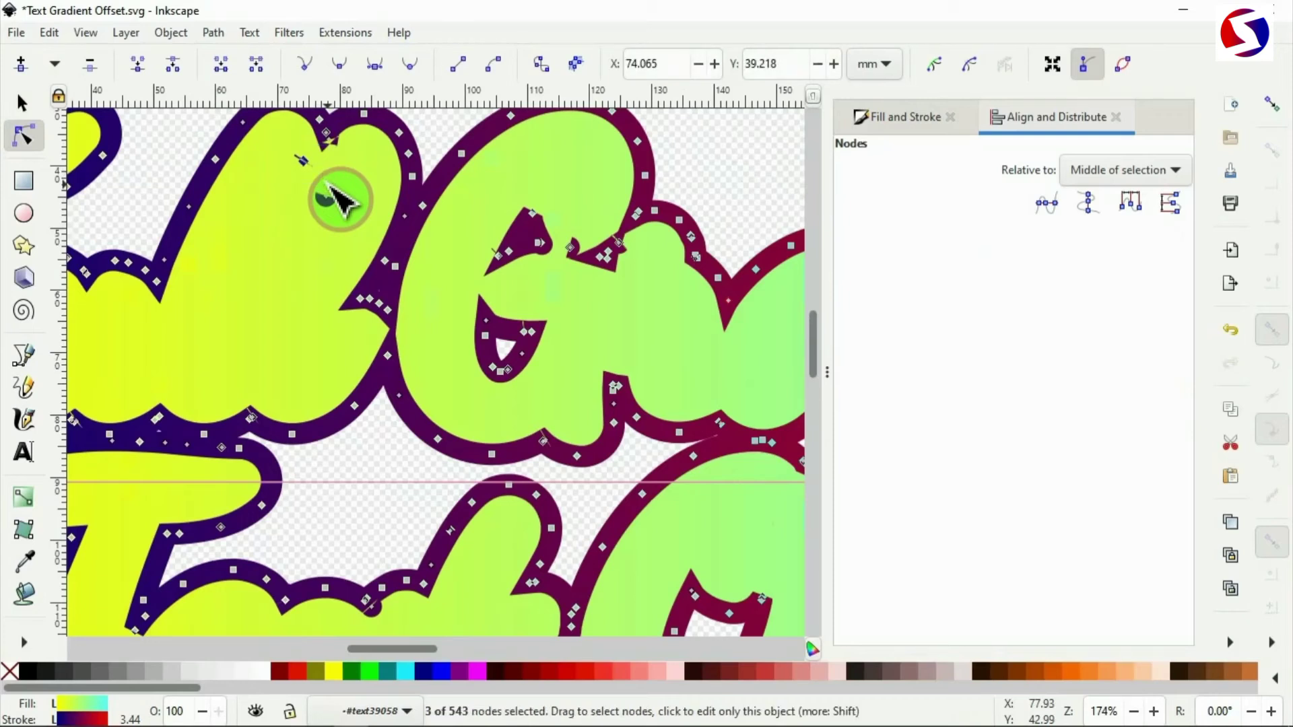
key(Delete)
drag(312, 196, 375, 231)
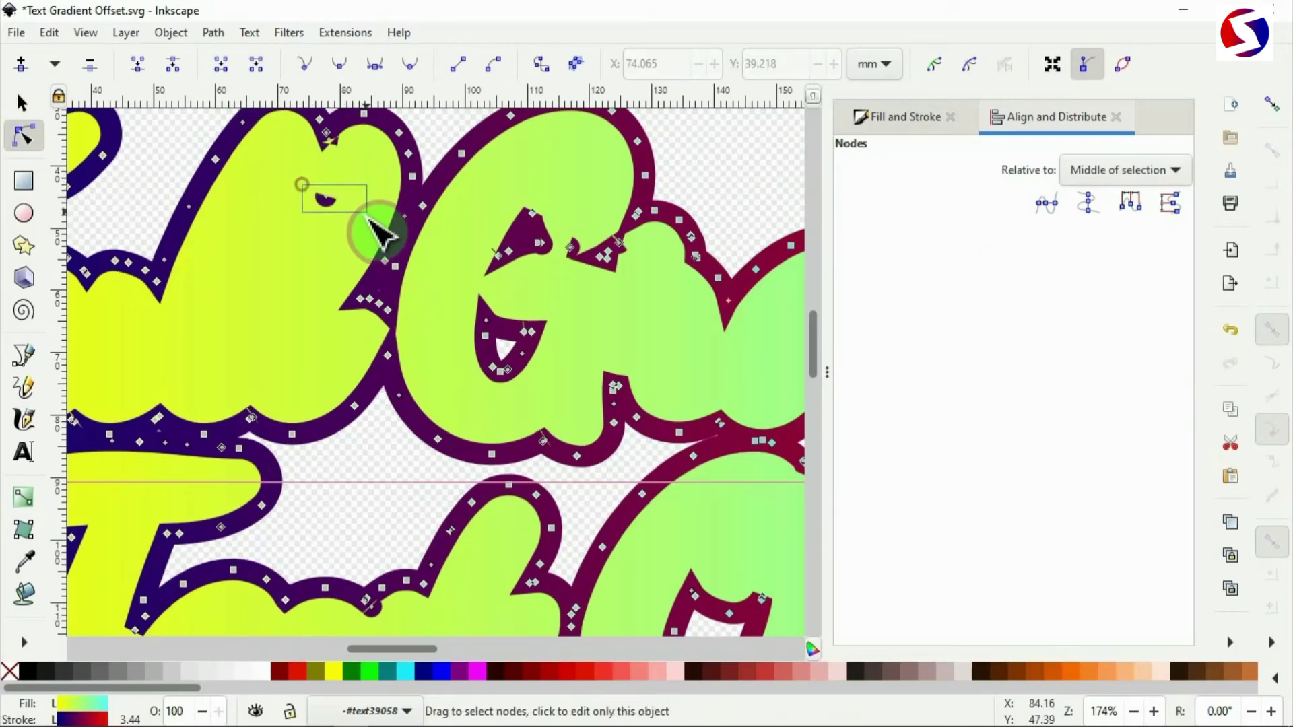
key(Delete)
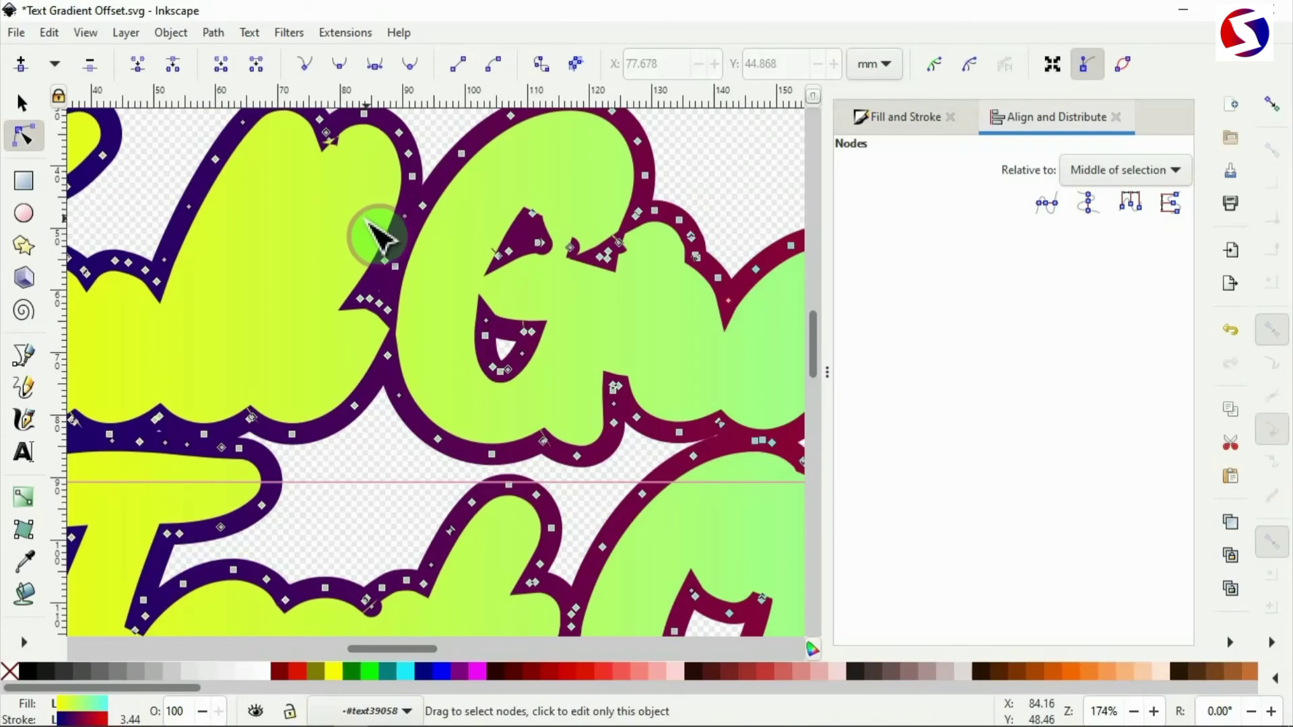
Step: Delete the nodes of the inner holes and stray shapes in and beside the letter "G"
drag(486, 196, 566, 288)
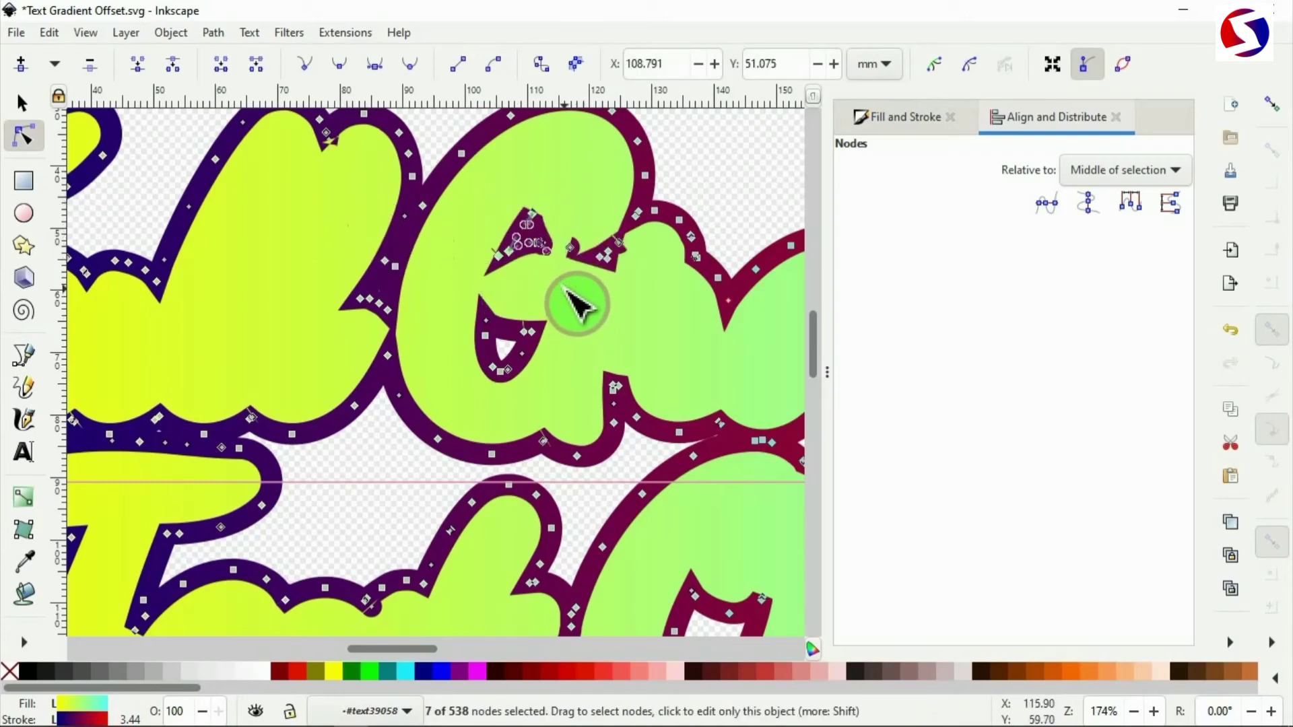
key(Delete)
drag(461, 292, 561, 384)
key(Delete)
drag(551, 222, 668, 410)
key(Delete)
Step: Delete the stray inner nodes along the "radi" part of "Gradient"
scroll(612, 309, right, 6)
key(Delete)
key(Delete)
scroll(689, 378, right, 5)
drag(657, 247, 750, 268)
key(Delete)
key(Delete)
drag(749, 219, 811, 296)
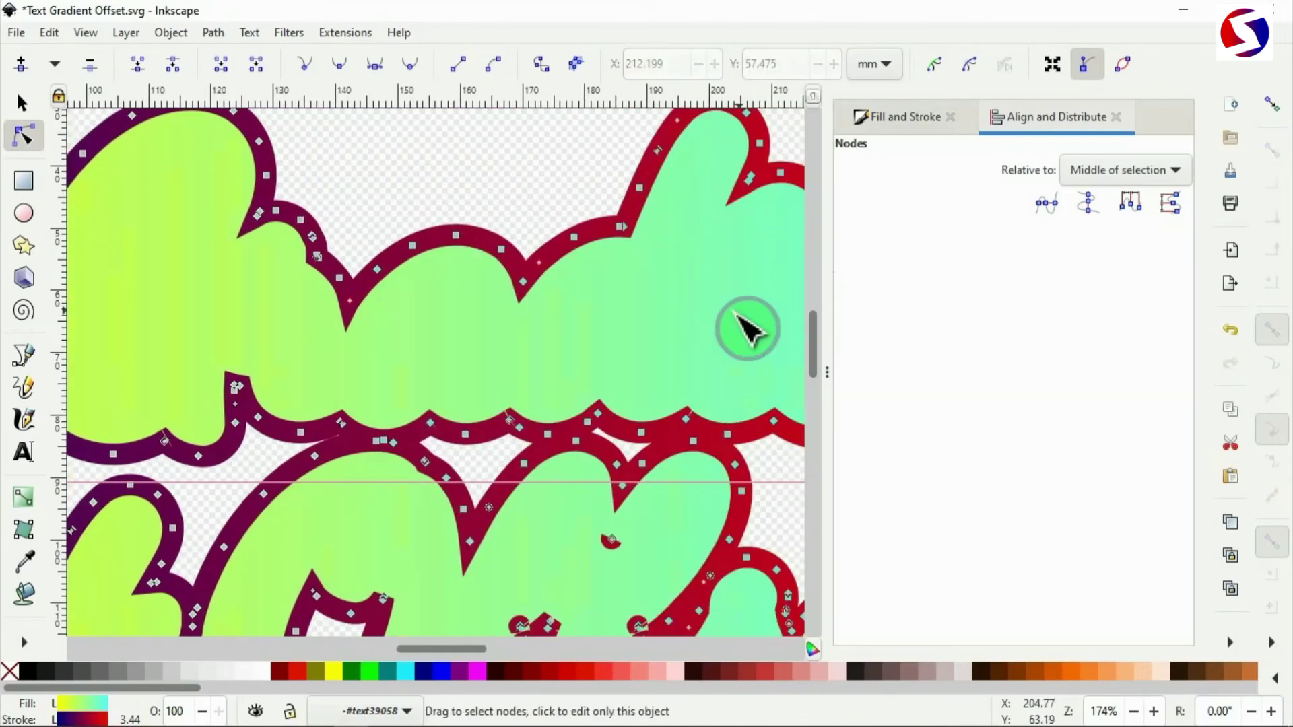
Step: Delete the leftover inner nodes along the "ent" end of "Gradient"
scroll(732, 312, right, 3)
drag(673, 363, 702, 400)
key(Delete)
key(Delete)
drag(723, 293, 795, 365)
scroll(750, 330, right, 2)
key(Delete)
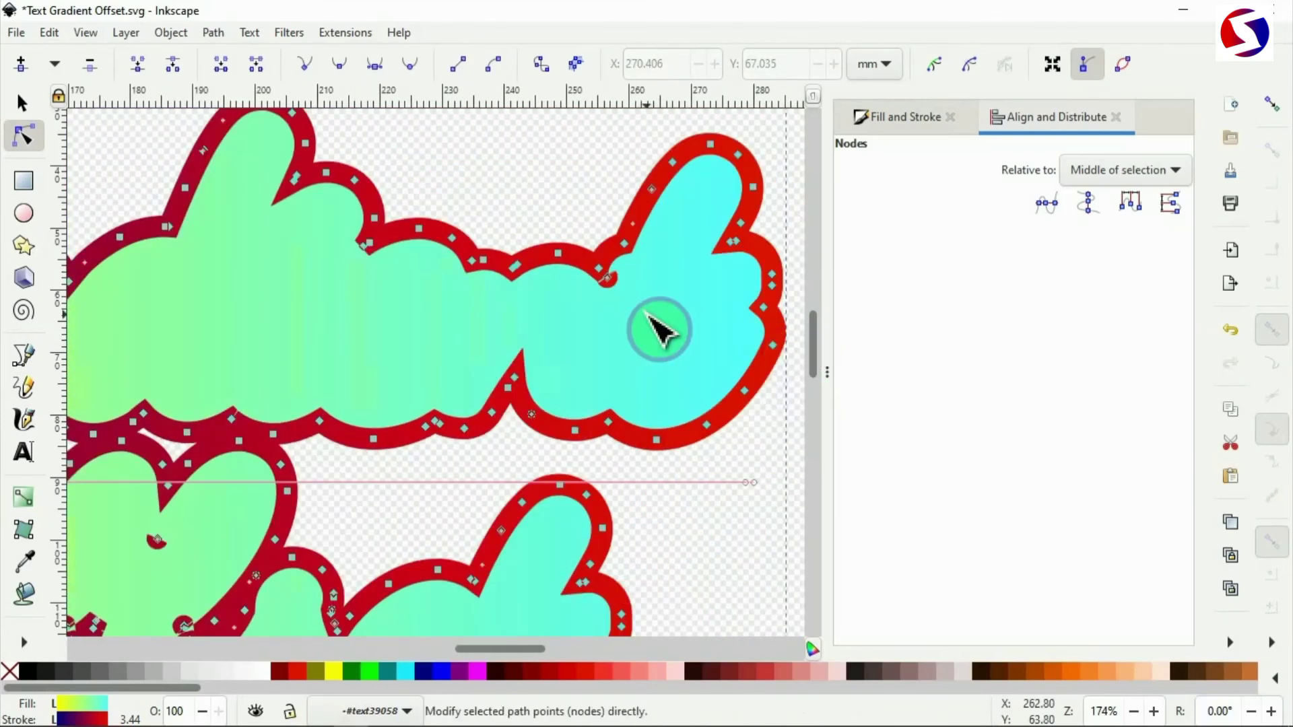
scroll(638, 302, up, 4)
drag(597, 257, 483, 180)
key(Delete)
Step: Delete the stray inner nodes within the "set" part of "Offset"
scroll(588, 260, down, 4)
scroll(580, 278, down, 5)
drag(409, 452, 559, 575)
key(Delete)
drag(376, 517, 290, 466)
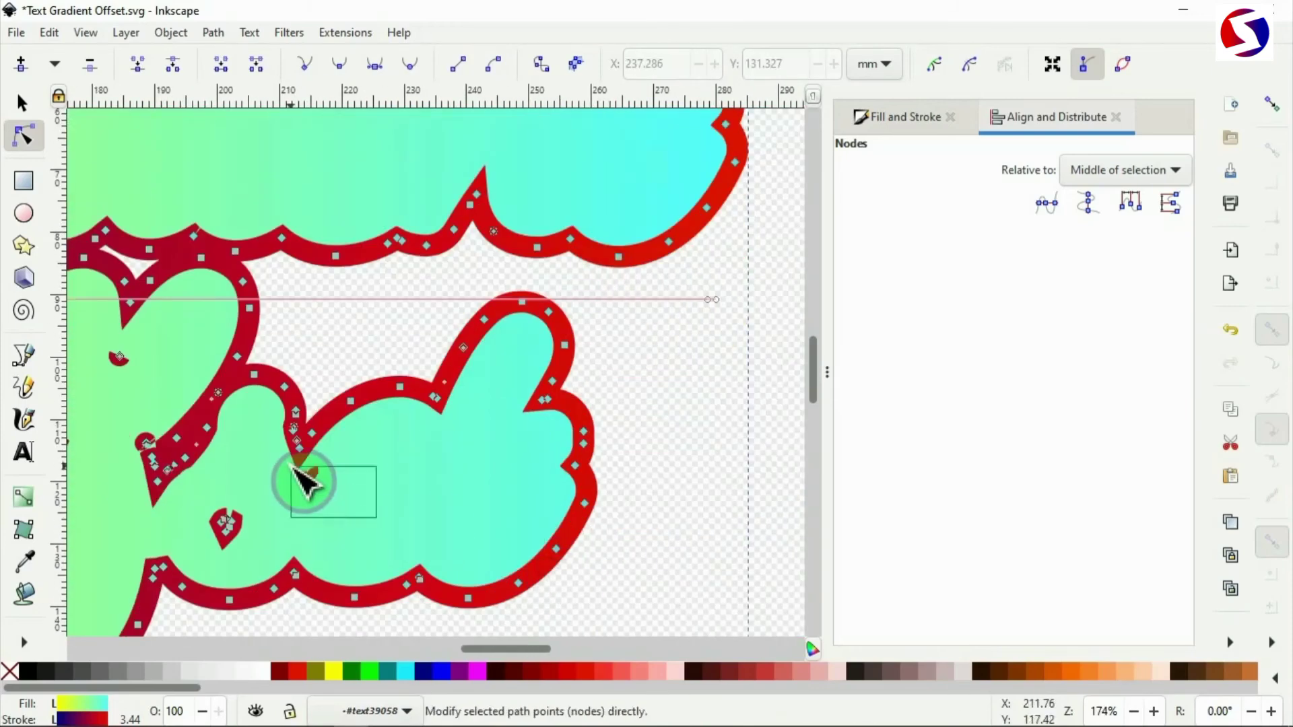
key(Delete)
drag(266, 547, 194, 495)
key(Delete)
Step: Delete the nodes of the inner holes and stray shapes in the "Off" part of "Offset"
scroll(206, 500, left, 5)
drag(246, 338, 295, 378)
key(Delete)
key(Delete)
drag(162, 557, 44, 495)
key(Delete)
scroll(301, 429, down, 5)
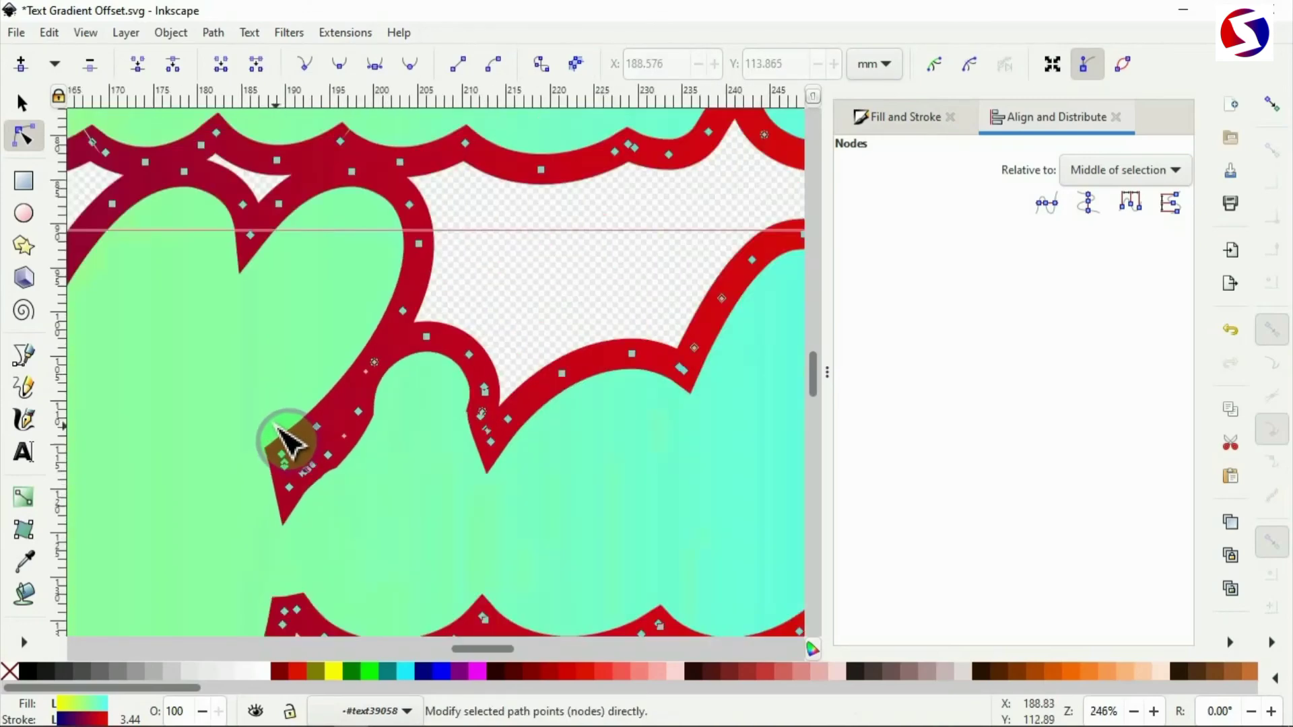
Step: Delete the remaining inner nodes within the "ext" of "Text", check the outline for leftovers and leave node editing
mouse_move(144, 439)
mouse_down()
mouse_move(243, 510)
mouse_move(229, 483)
mouse_up()
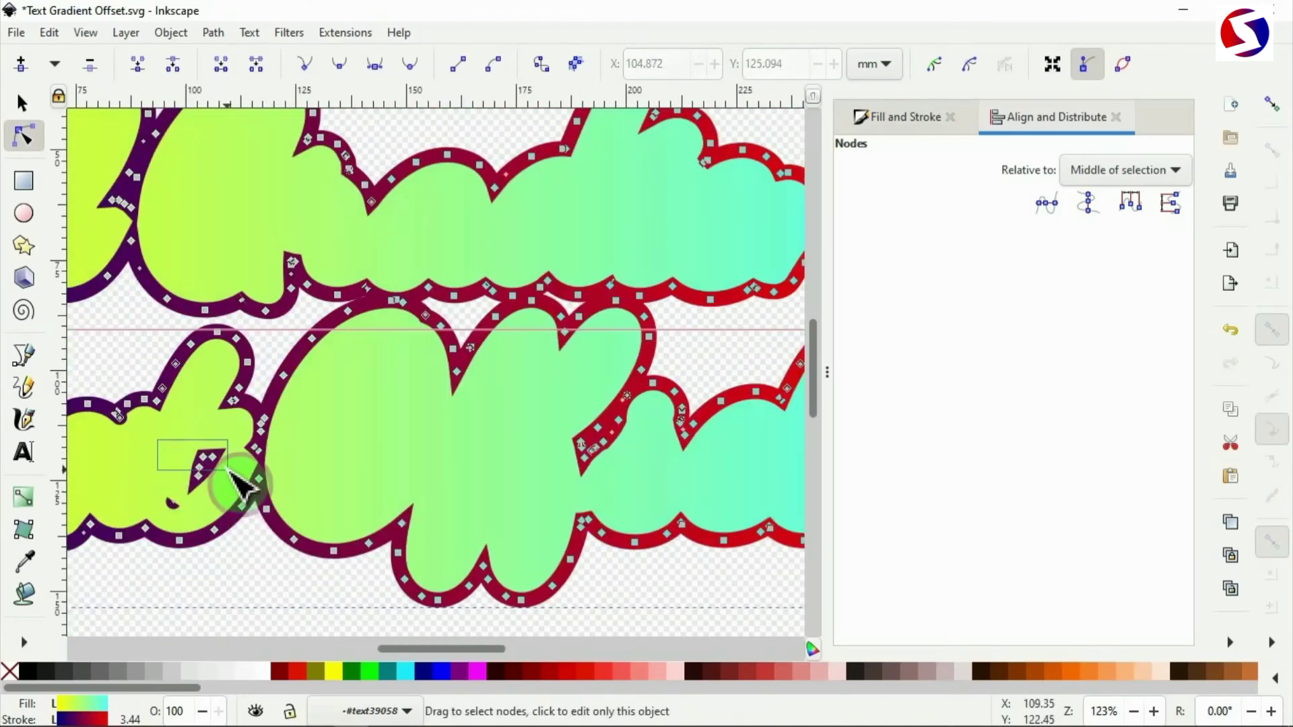
key(Delete)
drag(145, 485, 193, 510)
key(Delete)
scroll(193, 510, left, 8)
drag(313, 498, 365, 519)
key(Delete)
scroll(372, 495, left, 3)
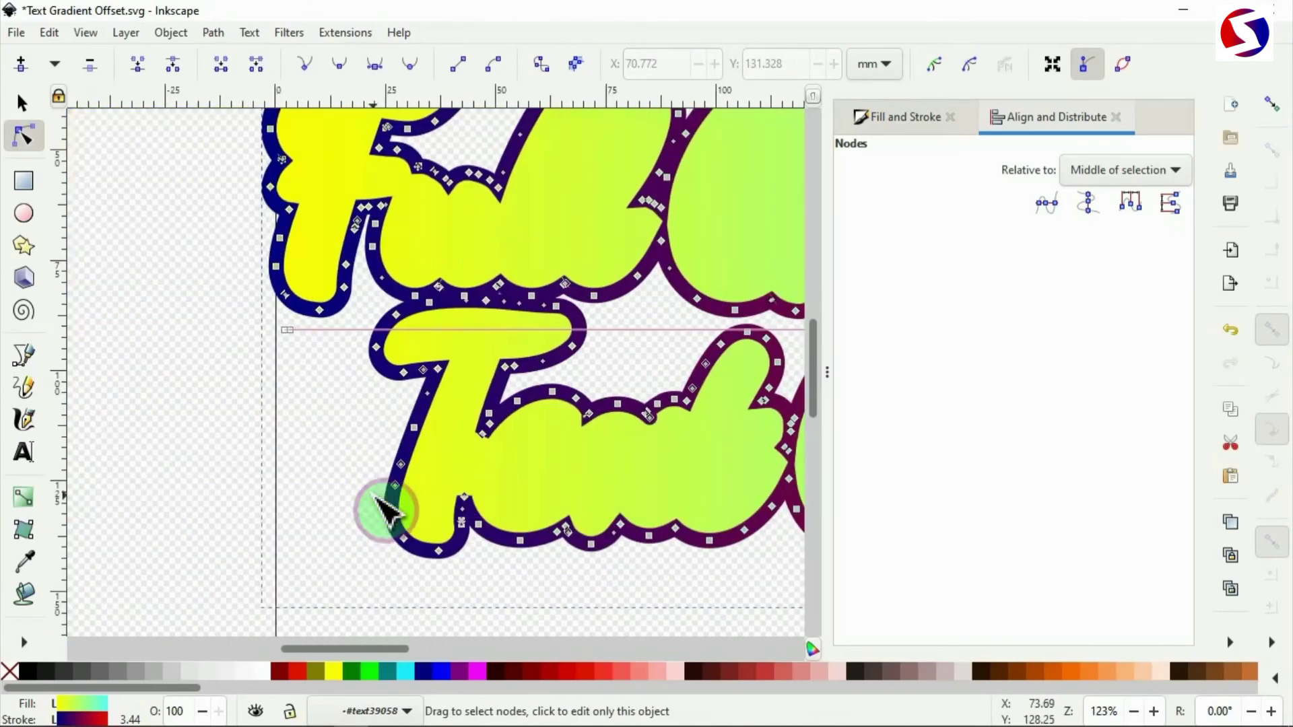
scroll(371, 495, right, 10)
scroll(372, 495, up, 2)
scroll(372, 494, down, 1)
scroll(372, 495, left, 3)
scroll(371, 495, down, 2)
key(s)
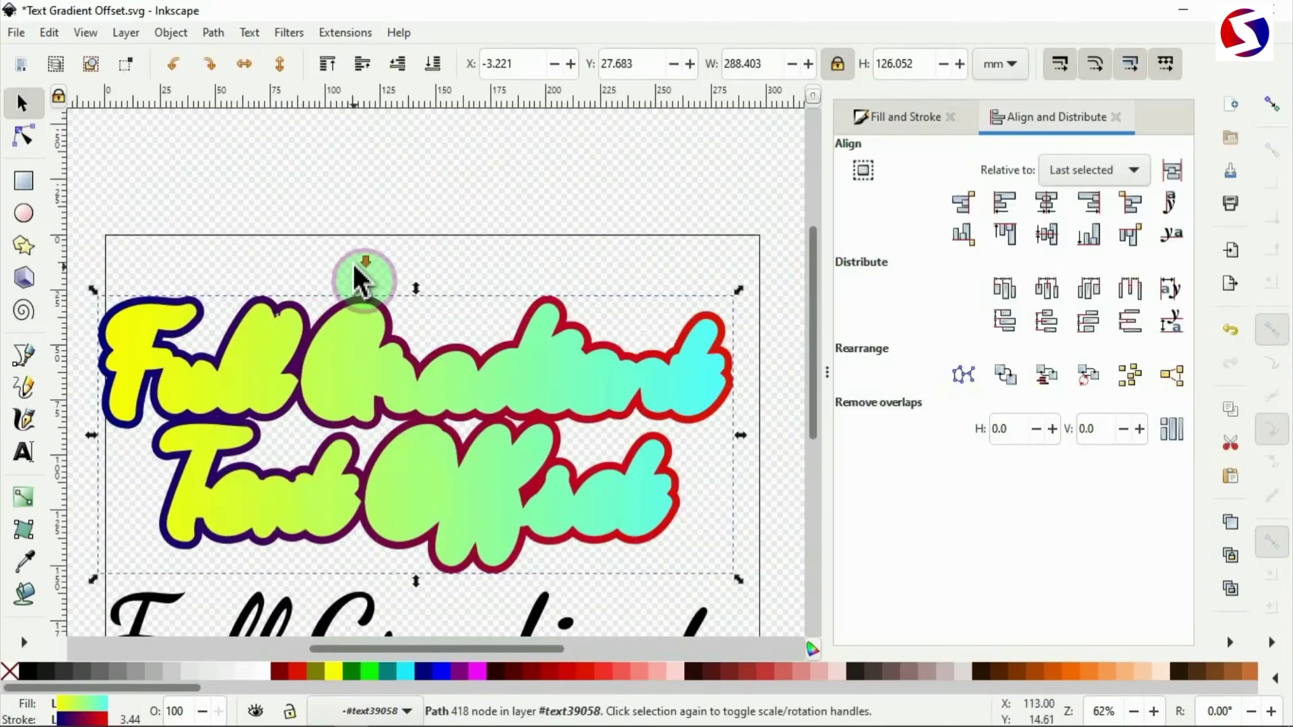
Step: Centre the offset path and black text on both axes relative to Last selected, and move them about 113 mm up onto the page
scroll(357, 302, down, 3)
key(shift)
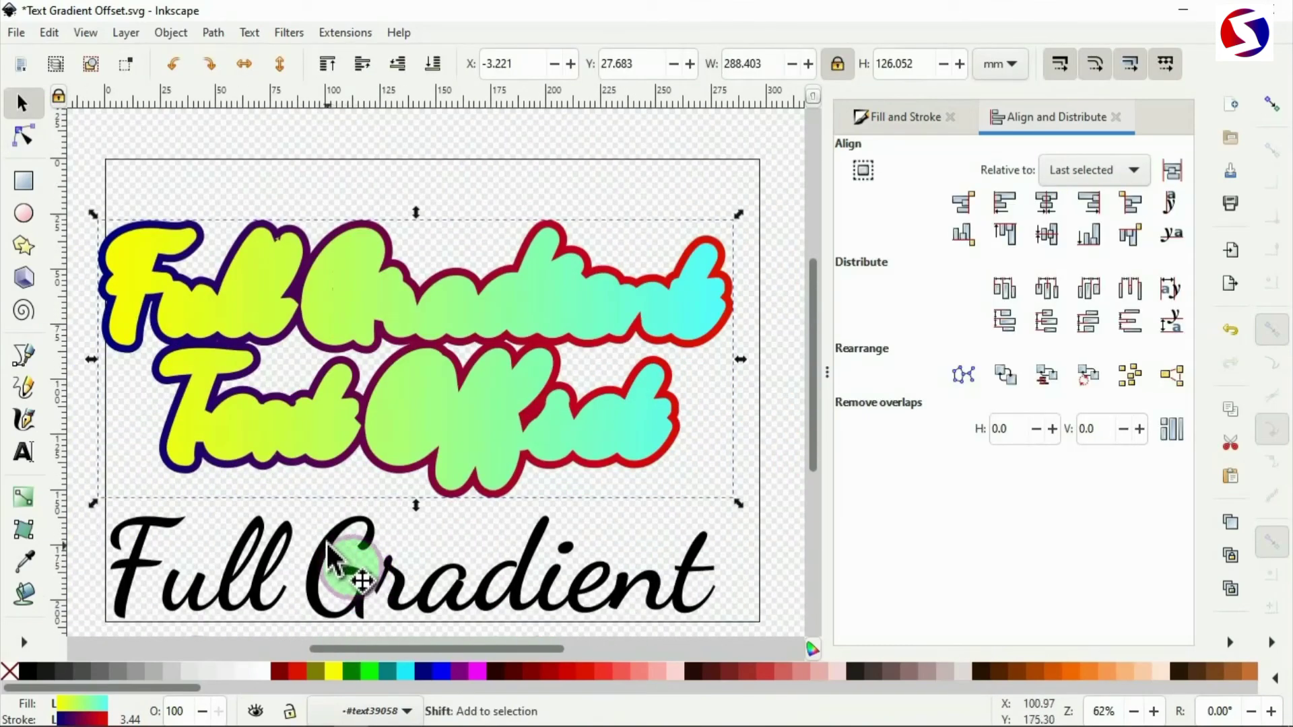
shift+click(329, 553)
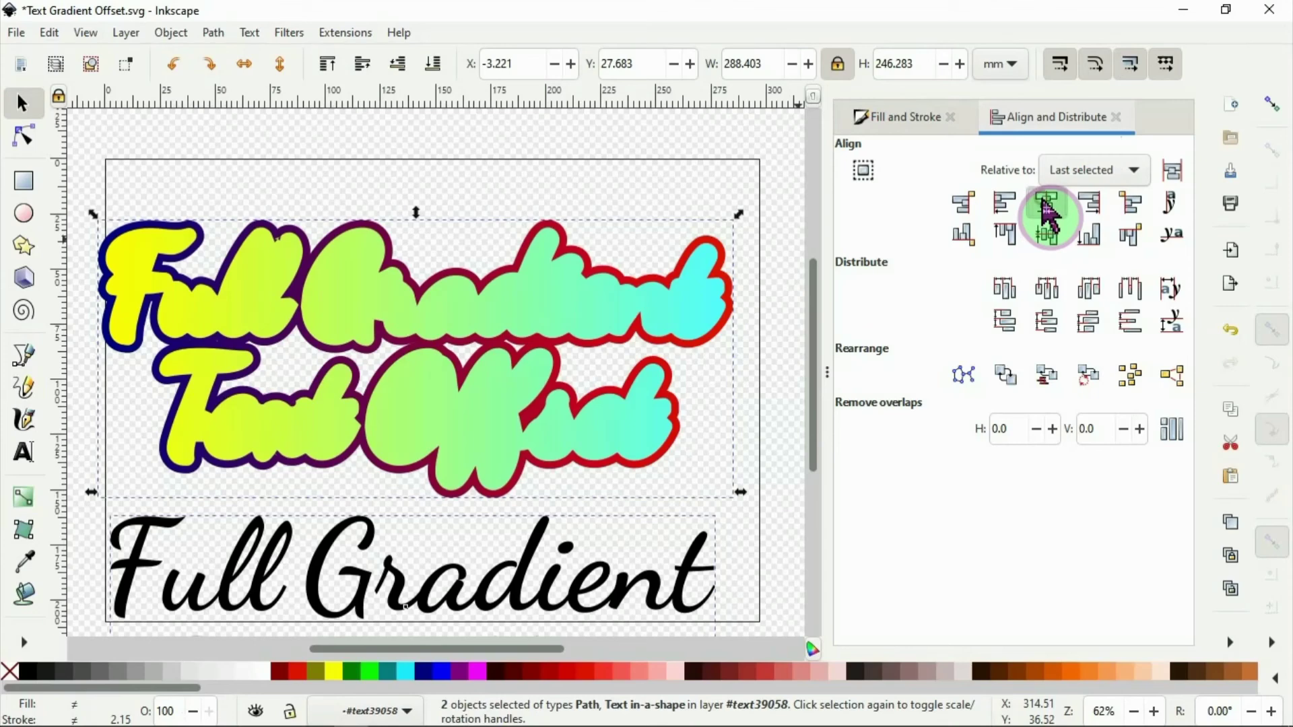
click(1047, 213)
click(1050, 243)
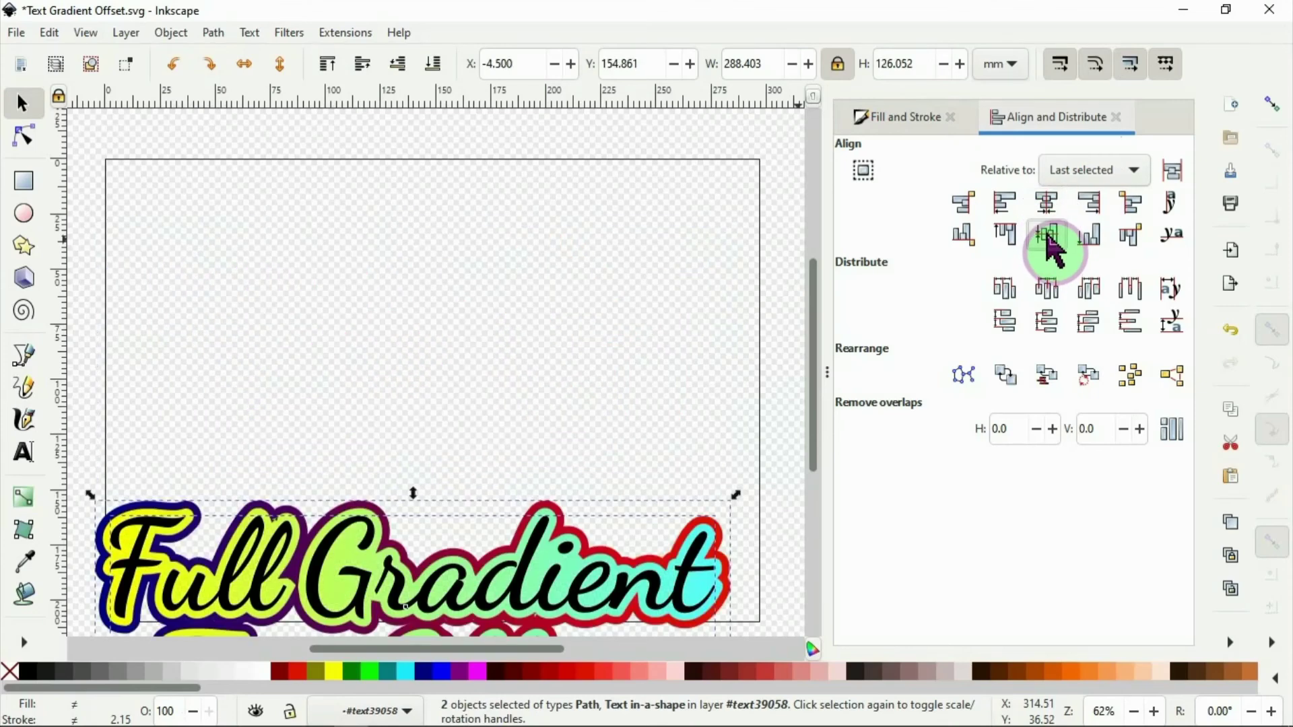
drag(591, 577, 576, 309)
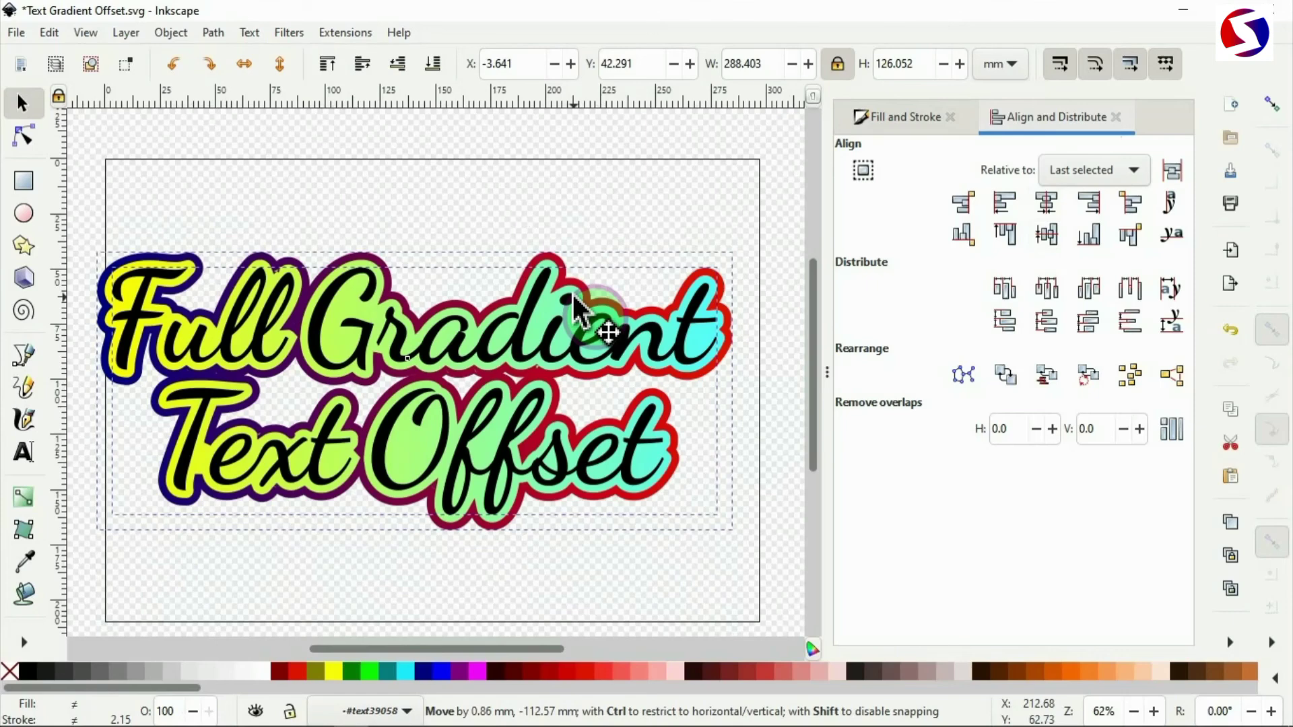
drag(573, 296, 576, 301)
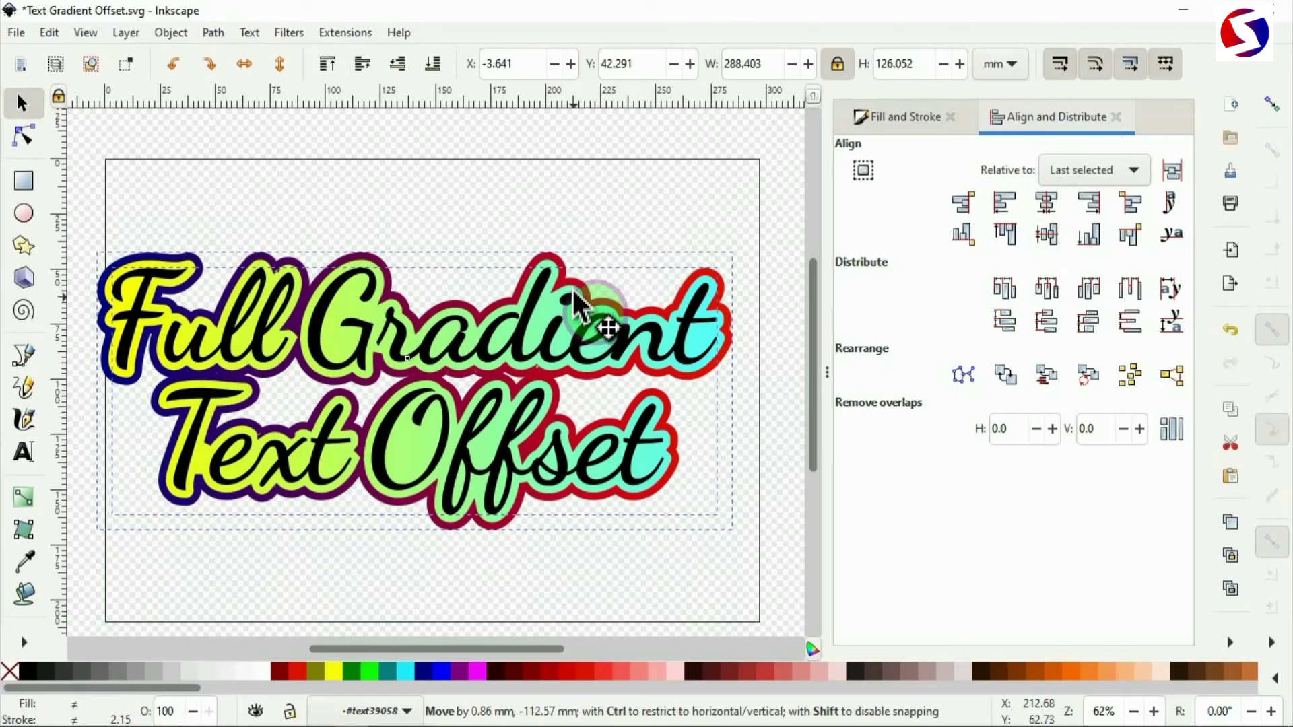